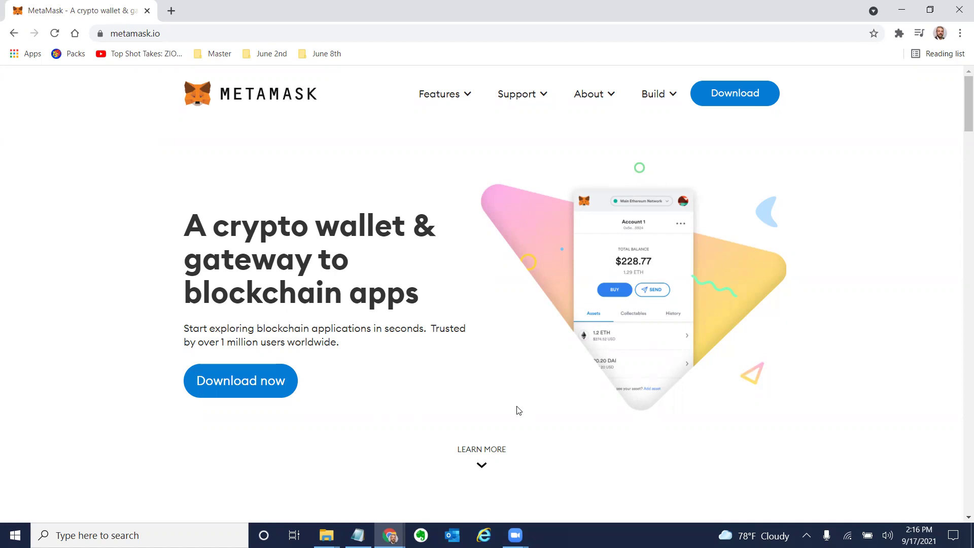
# Download MetaMask from metamask.io and add the extension to Chrome from the Chrome Web Store.
pyautogui.click(734, 99)
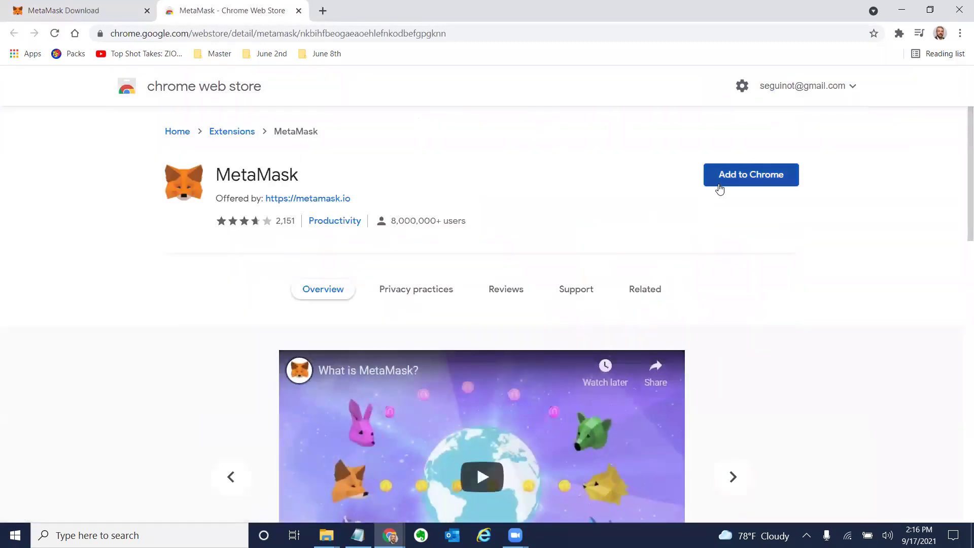
pyautogui.click(720, 184)
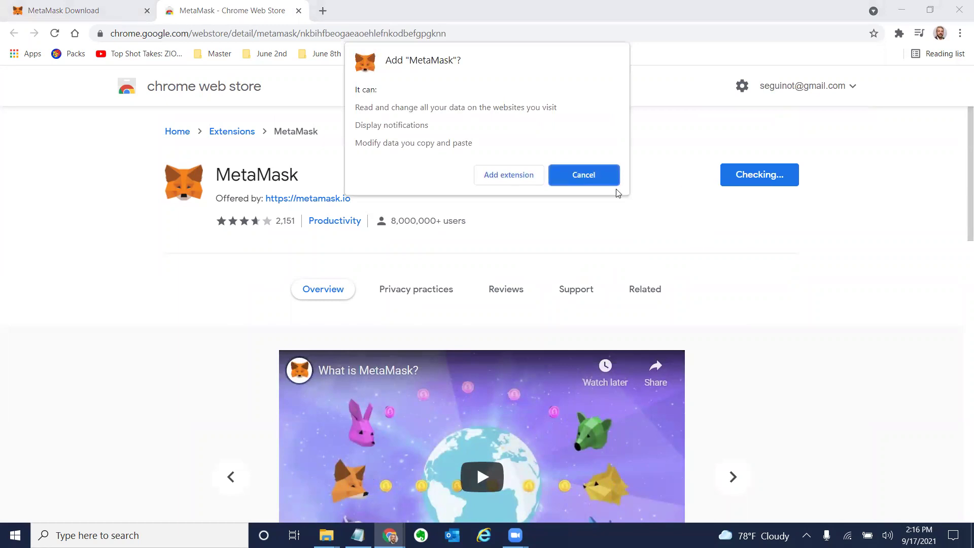
pyautogui.click(522, 182)
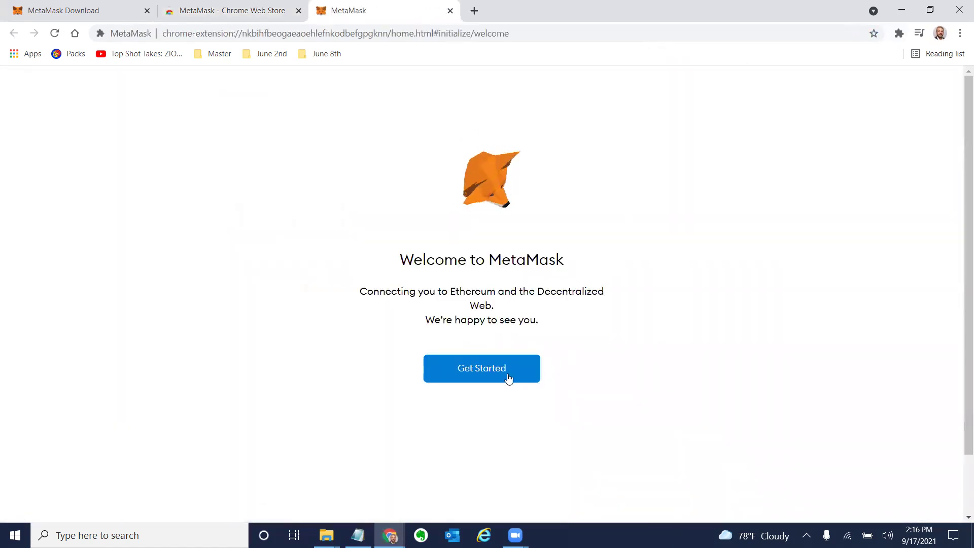
# Choose Create a Wallet, agree to usage data, set and confirm a password, and accept the Terms of Use.
pyautogui.click(486, 378)
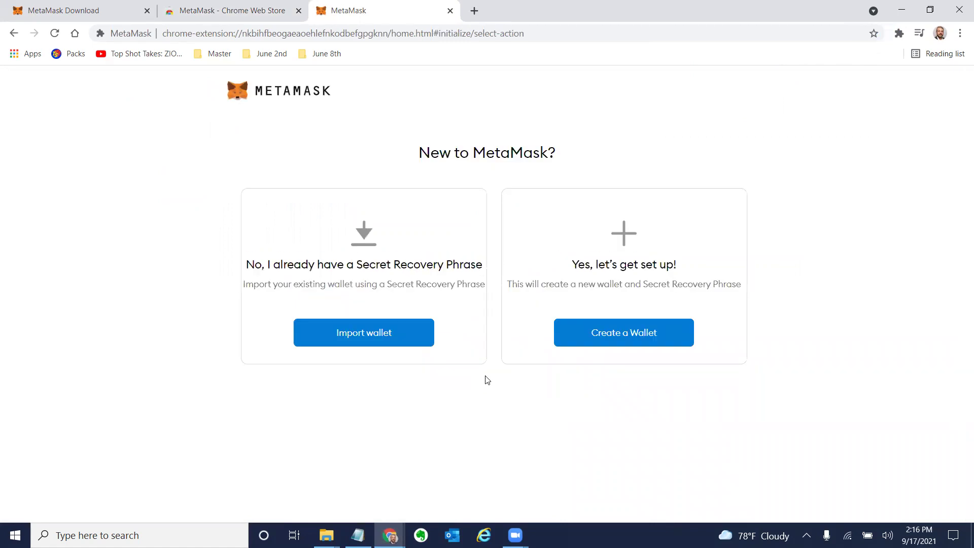
pyautogui.click(619, 338)
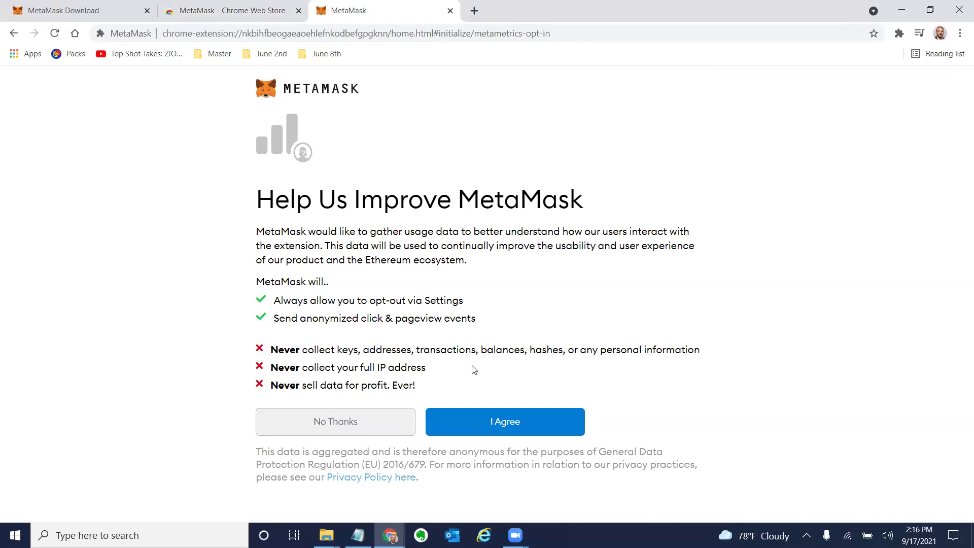
pyautogui.click(472, 427)
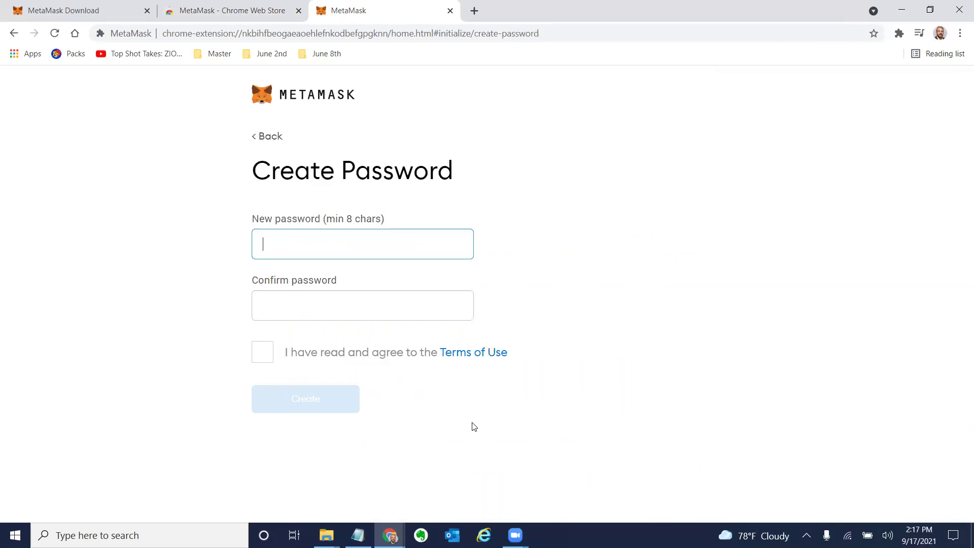
pyautogui.write('•••••')
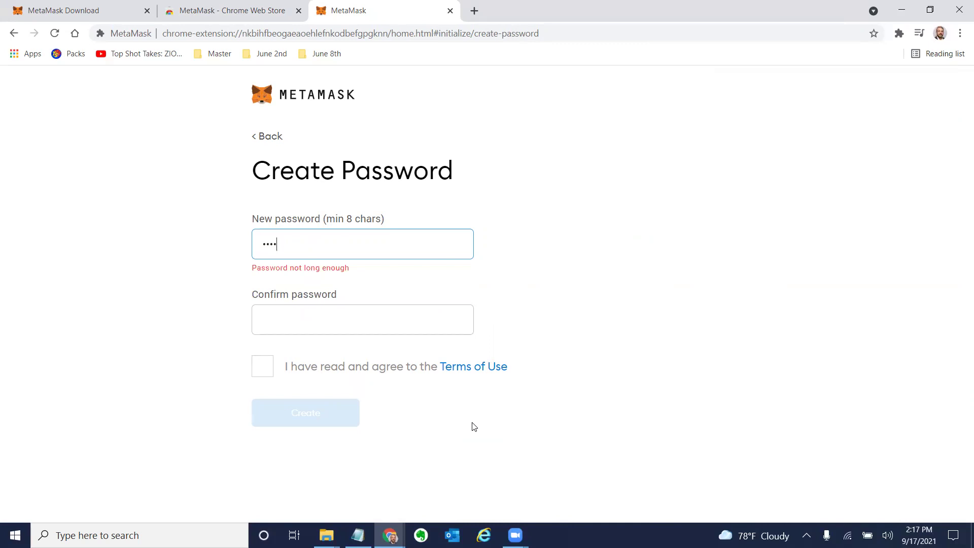
pyautogui.write('••••')
pyautogui.press('Tab')
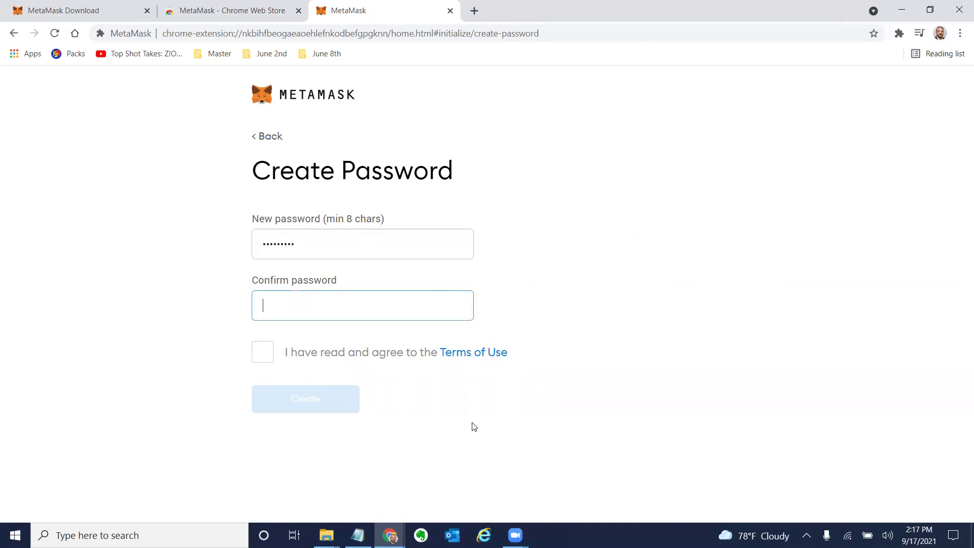
pyautogui.write('•••••')
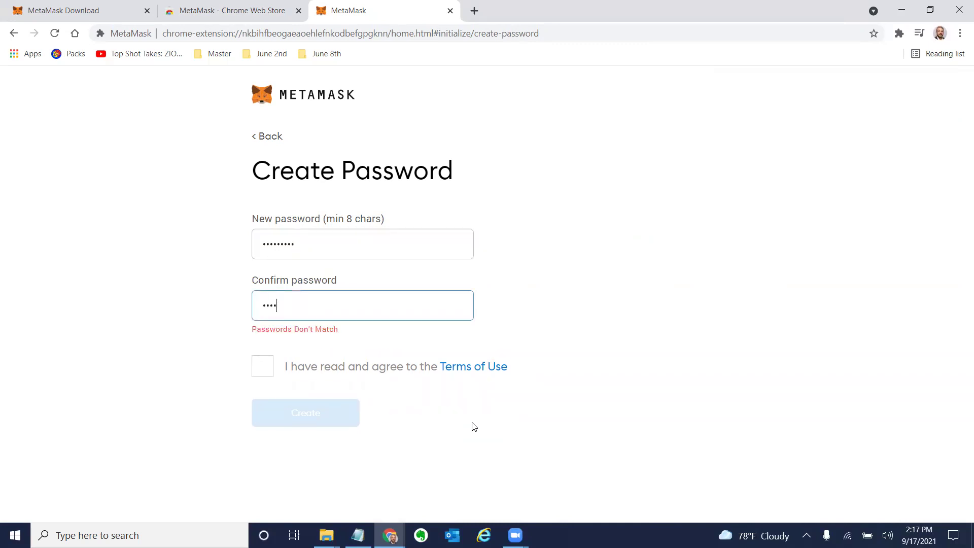
pyautogui.write('••••')
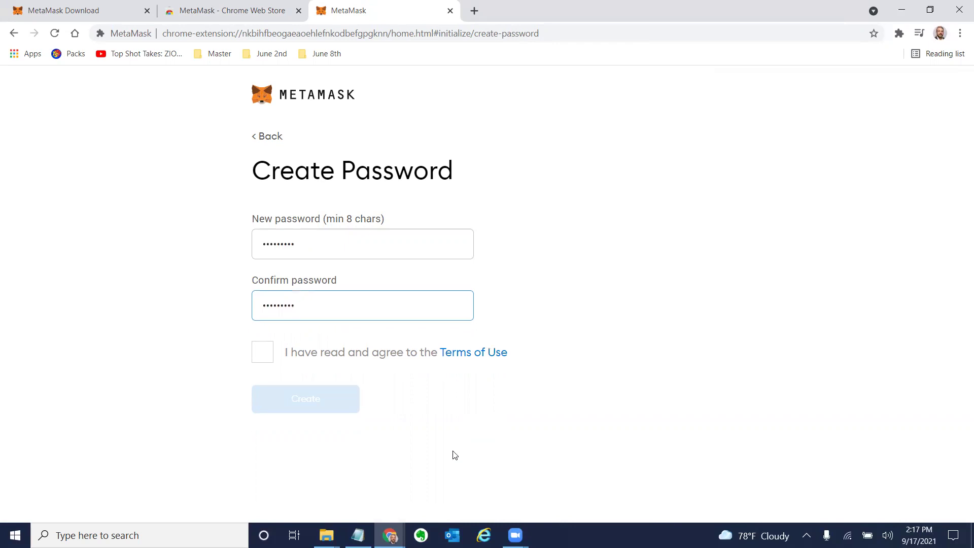
pyautogui.click(269, 362)
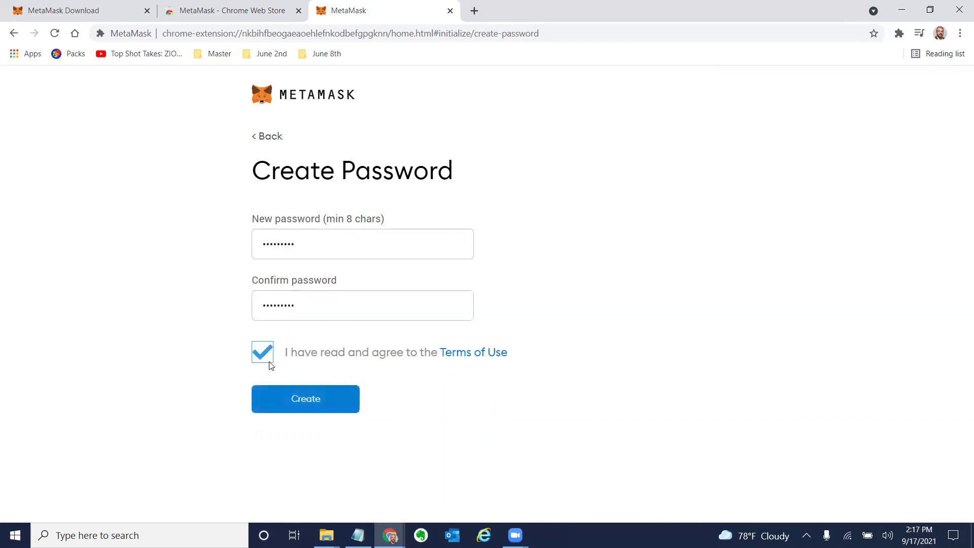
pyautogui.click(289, 400)
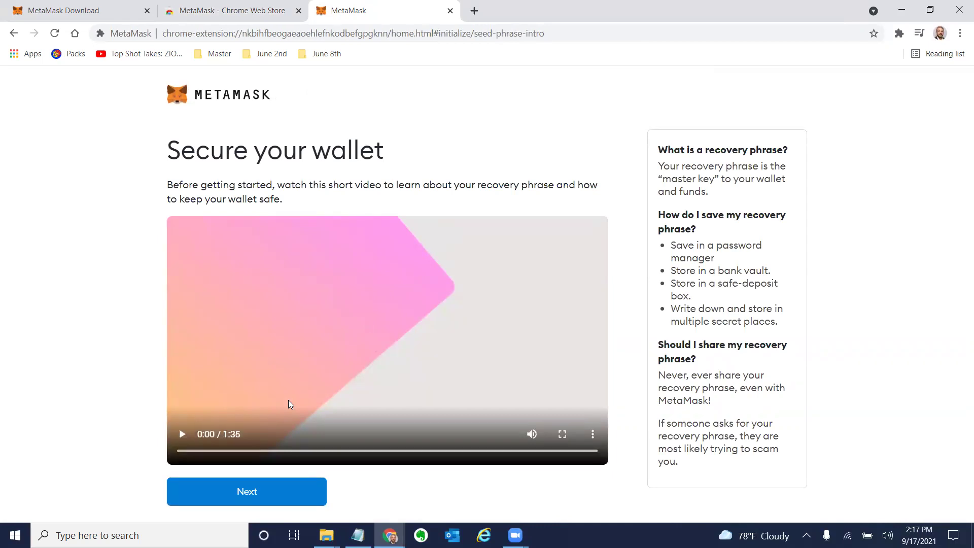
# Scrub through the recovery-phrase intro video, ending near 0:47.
pyautogui.click(358, 451)
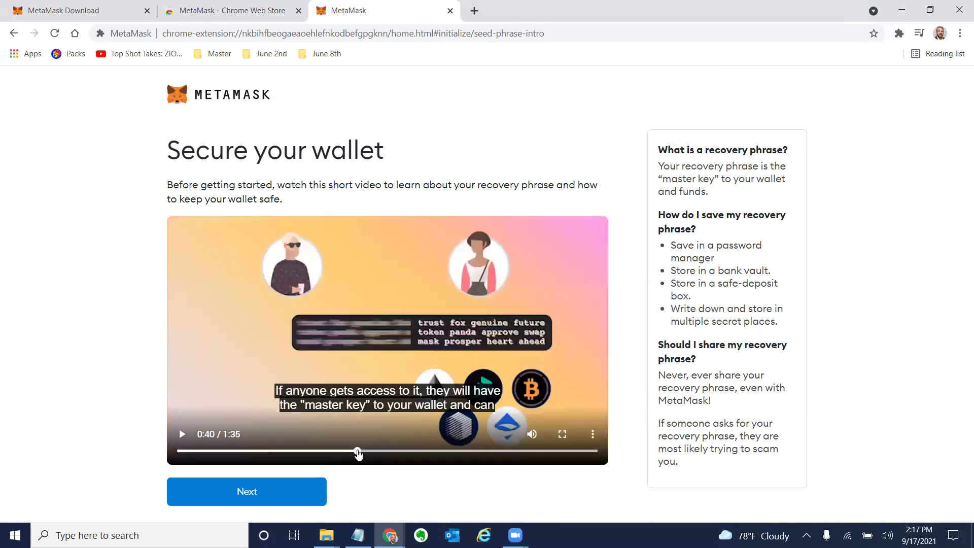
pyautogui.moveTo(358, 451); pyautogui.dragTo(208, 451)
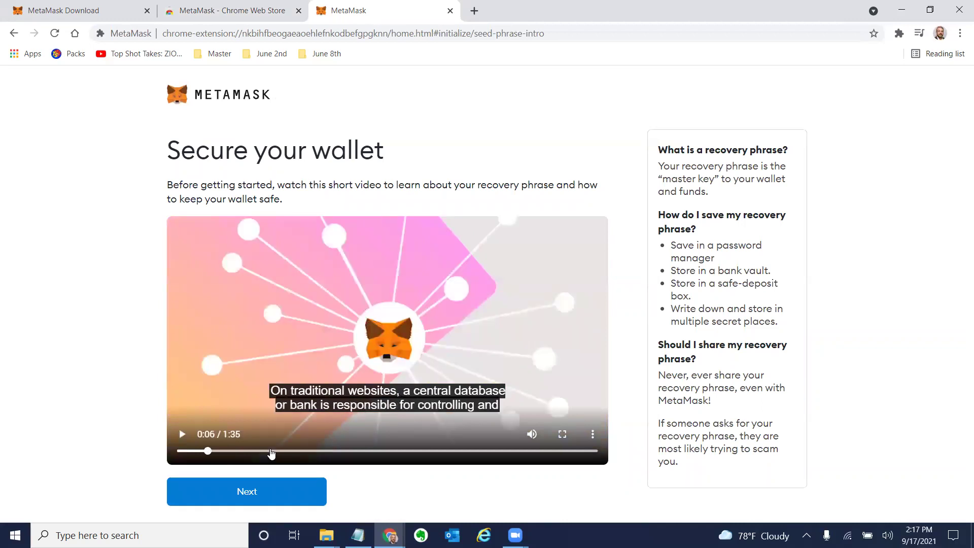
pyautogui.click(292, 456)
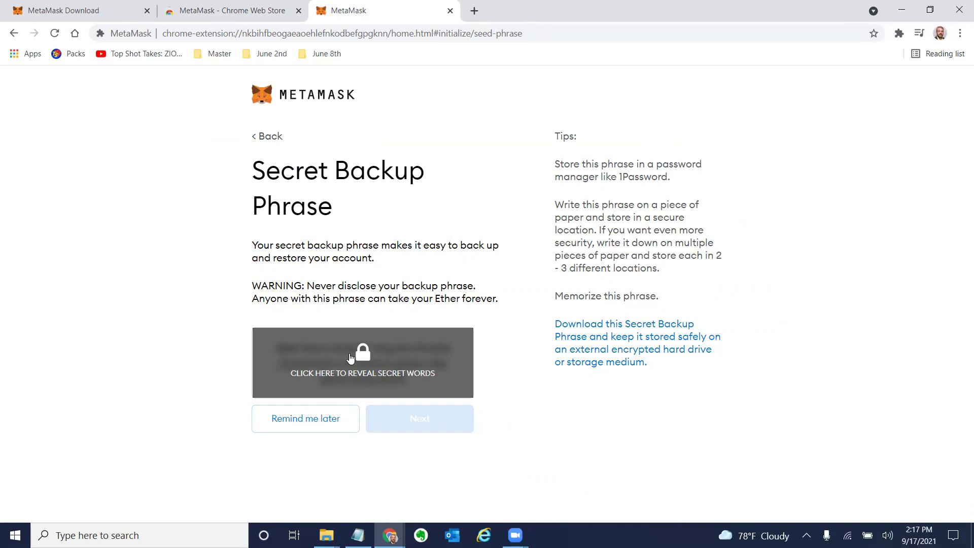
# Reveal the 12-word backup phrase, copy it, and paste it into a Notepad note.
pyautogui.click(366, 359)
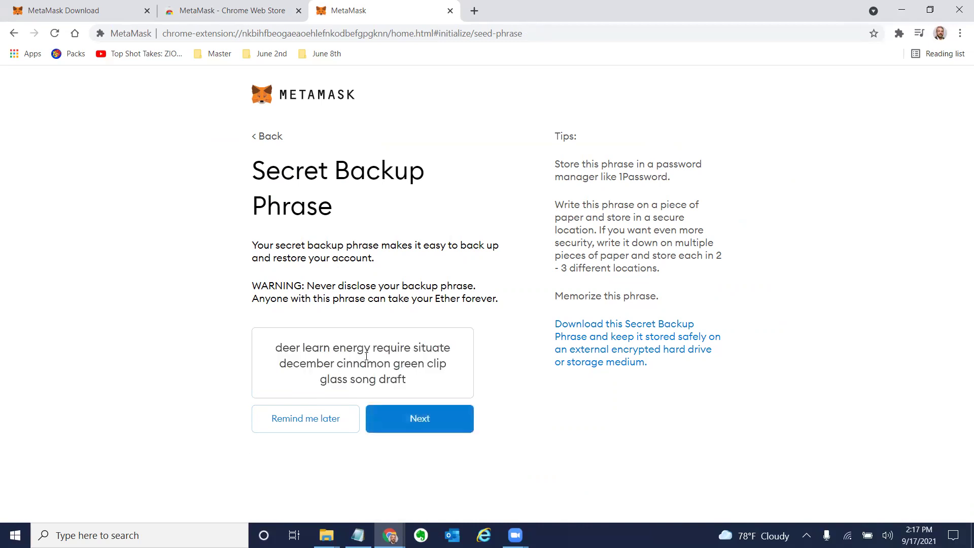
pyautogui.moveTo(412, 382); pyautogui.dragTo(260, 350)
pyautogui.hotkey('ctrl', 'c')
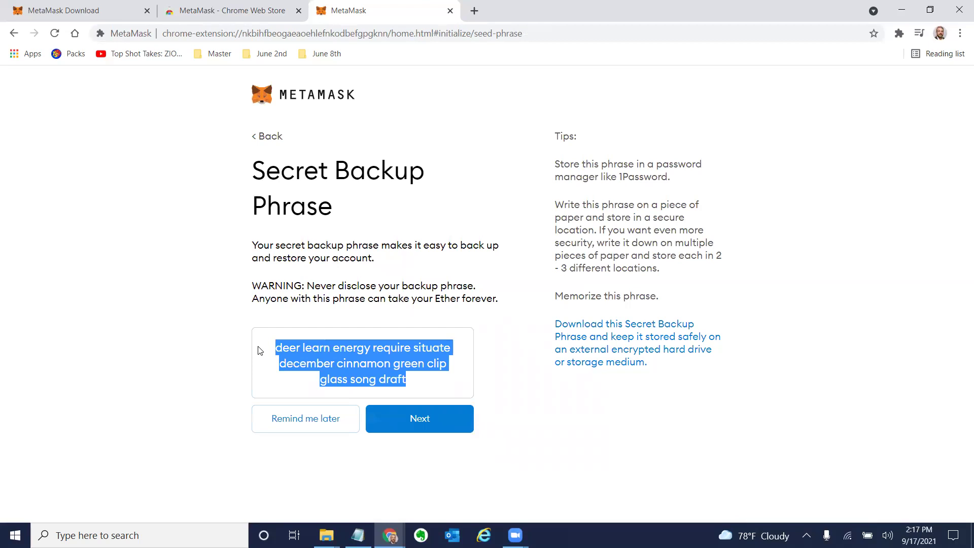
pyautogui.hotkey('alt', 'Tab')
pyautogui.hotkey('alt', 'Tab')
pyautogui.hotkey('alt', 'Tab')
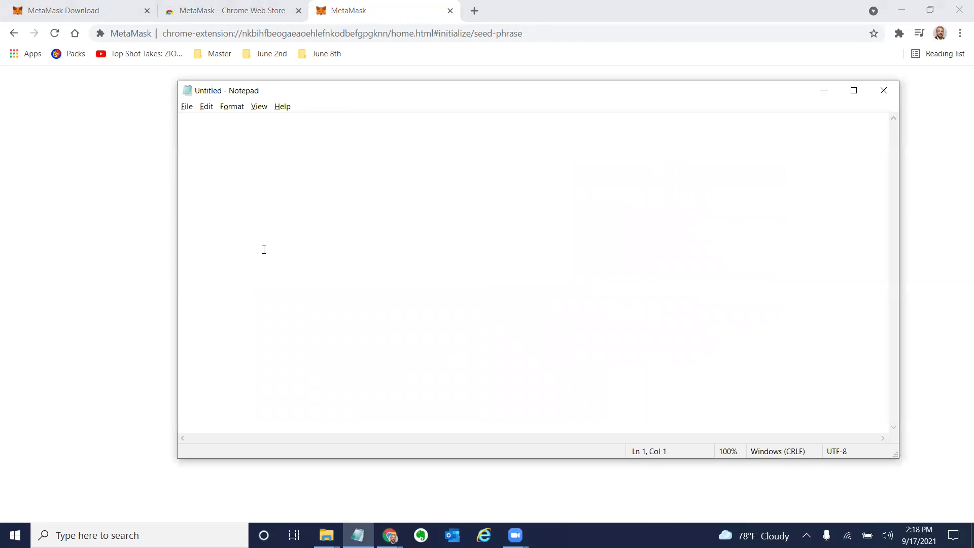
pyautogui.hotkey('ctrl', 'v')
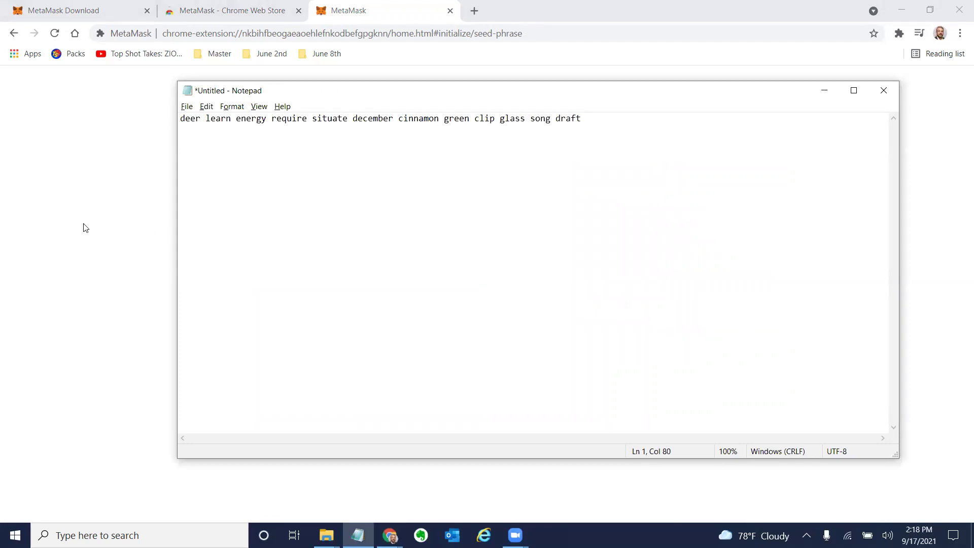
pyautogui.hotkey('alt', 'Tab')
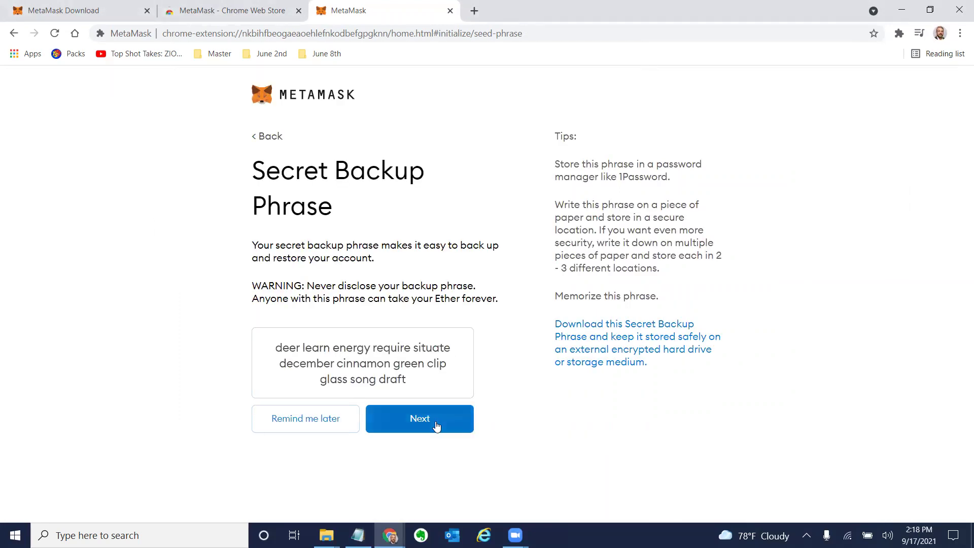
# Go to the confirmation page and place the first five backup words, checking the Notepad copy.
pyautogui.click(436, 427)
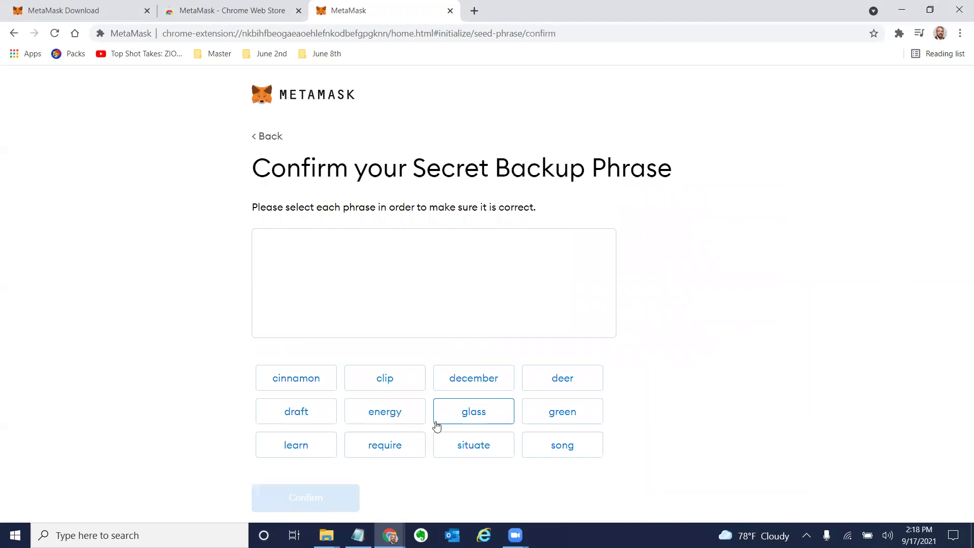
pyautogui.hotkey('alt', 'Tab')
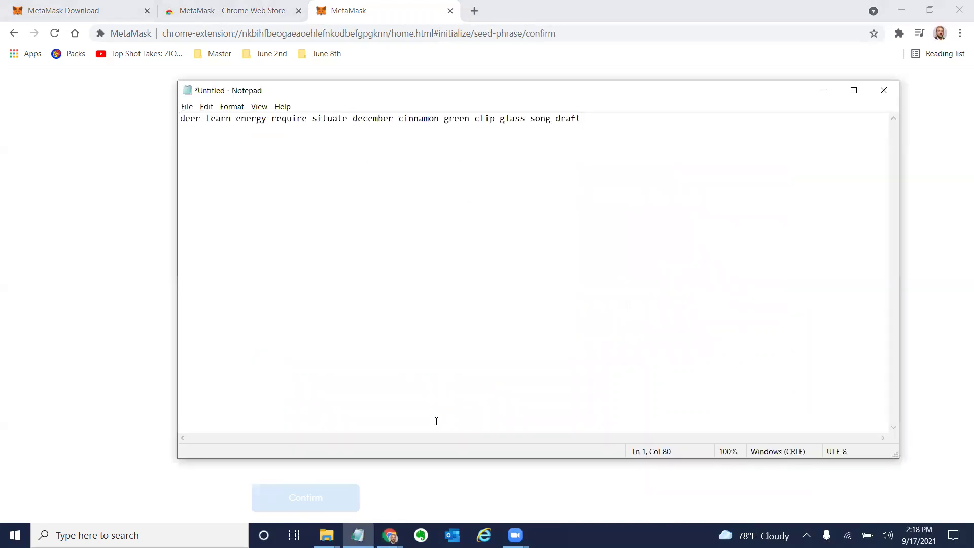
pyautogui.hotkey('alt', 'Tab')
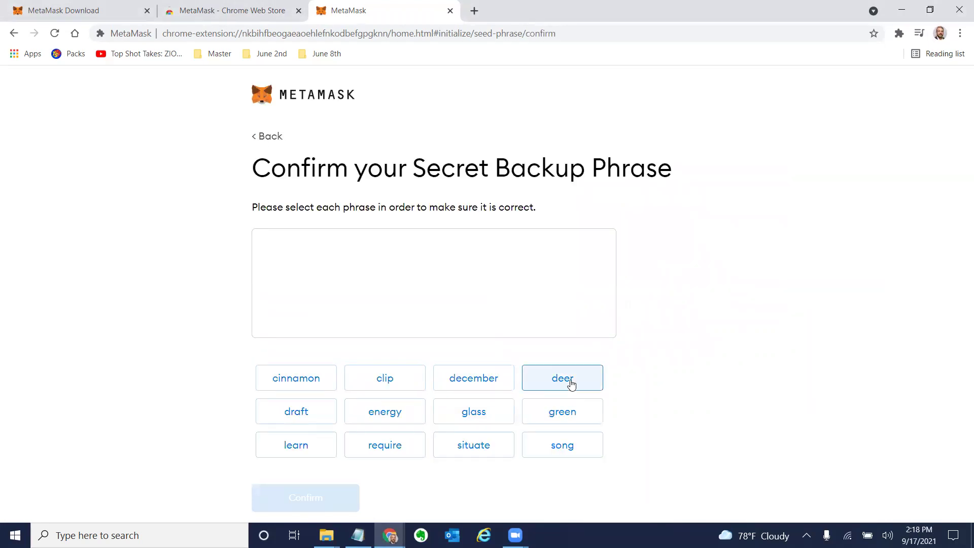
pyautogui.click(572, 385)
pyautogui.click(304, 447)
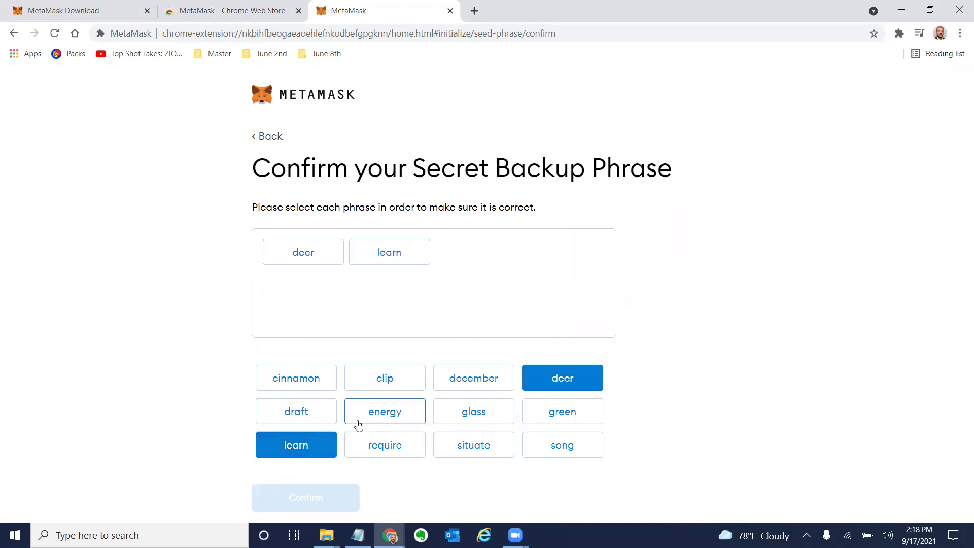
pyautogui.click(369, 418)
pyautogui.hotkey('alt', 'Tab')
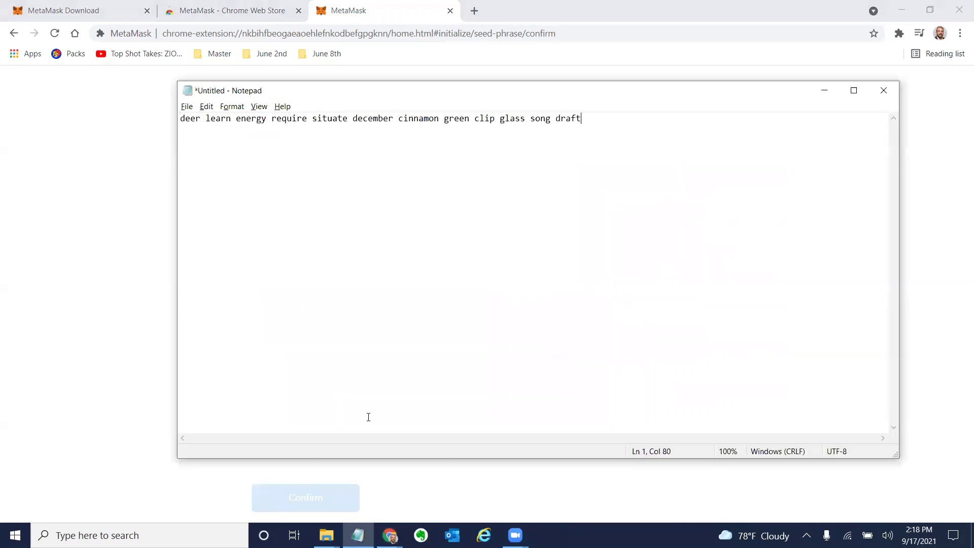
pyautogui.hotkey('alt', 'Tab')
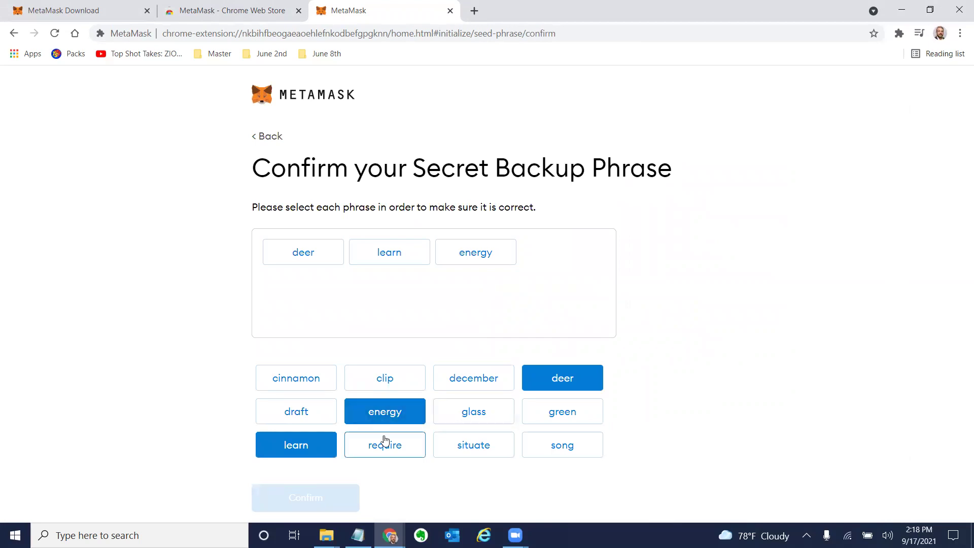
pyautogui.click(386, 440)
pyautogui.click(473, 446)
# Place the remaining backup words in order, verifying them against the Notepad copy.
pyautogui.hotkey('alt', 'Tab')
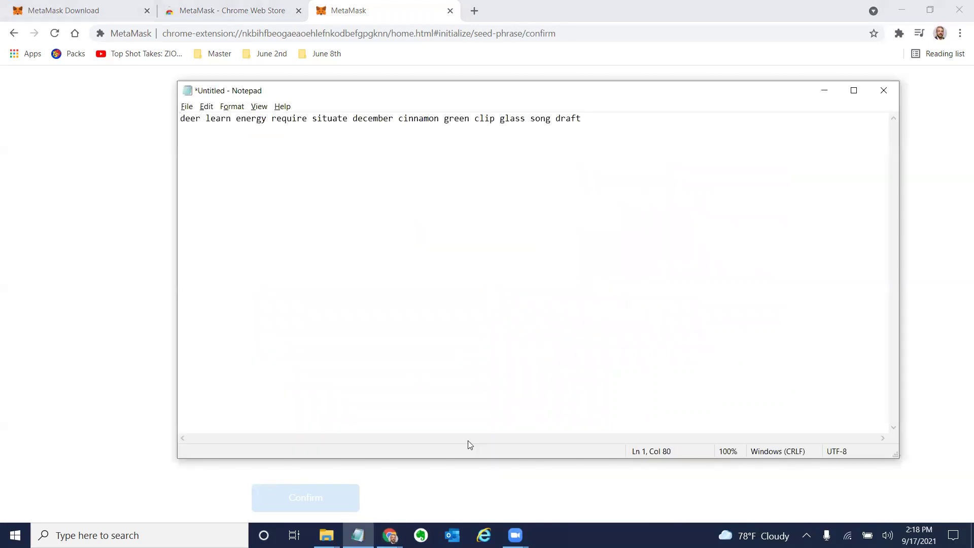
pyautogui.hotkey('alt', 'Tab')
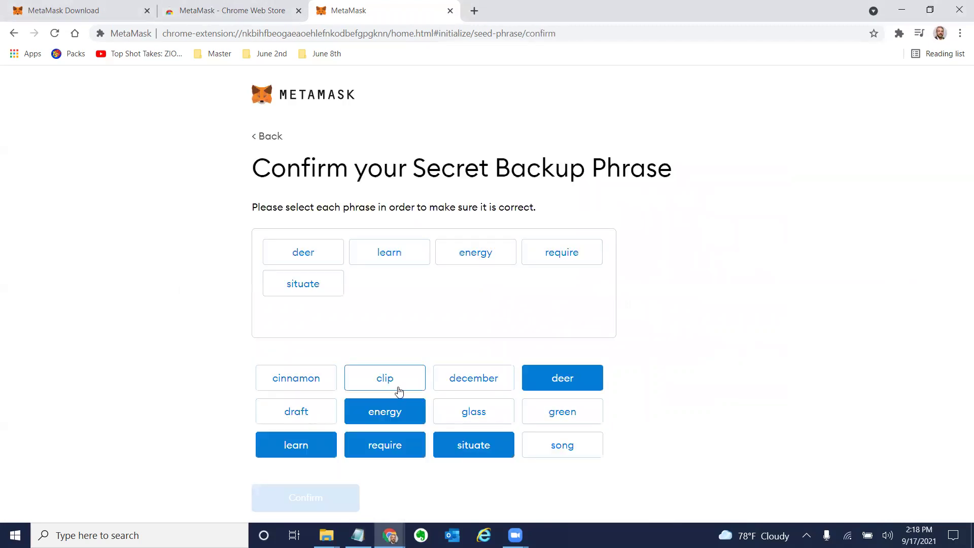
pyautogui.click(470, 380)
pyautogui.click(328, 380)
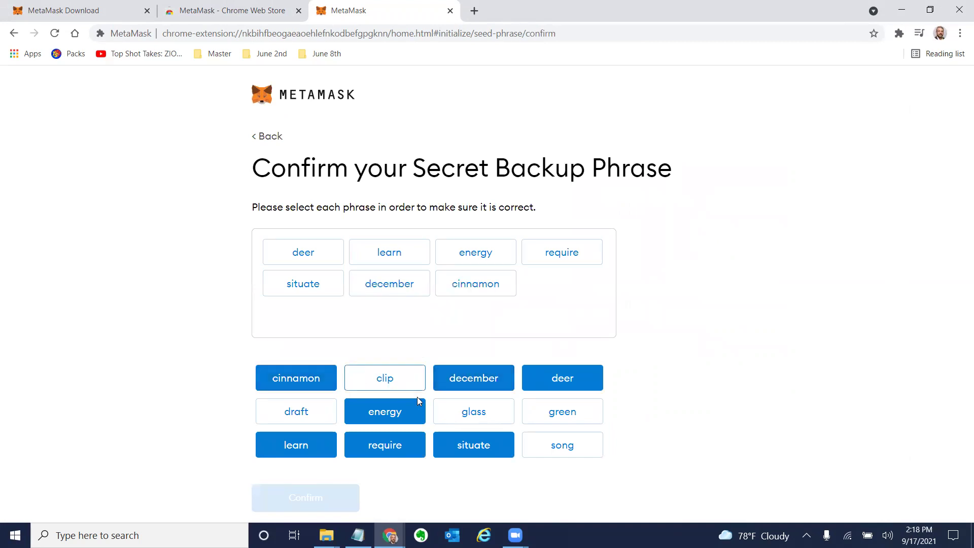
pyautogui.click(467, 408)
pyautogui.hotkey('alt', 'Tab')
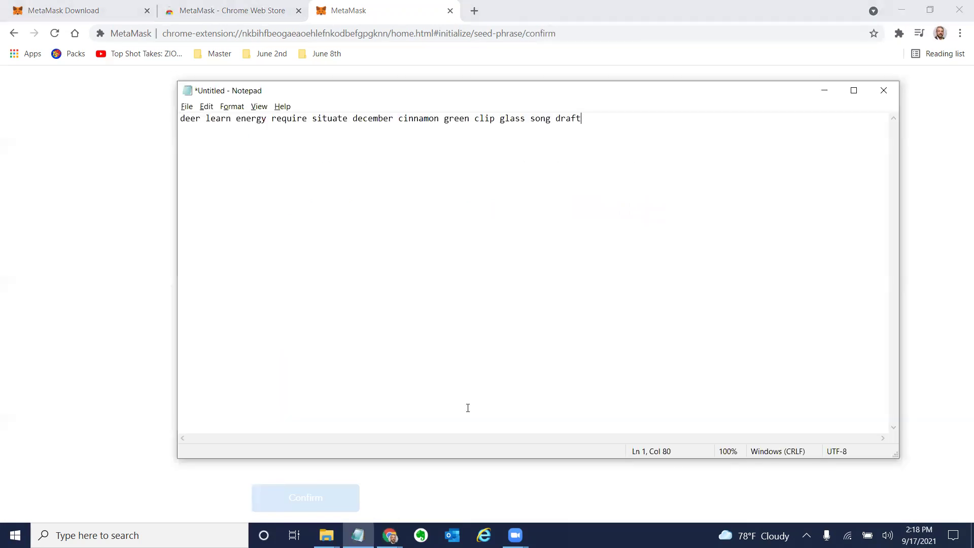
pyautogui.hotkey('alt', 'Tab')
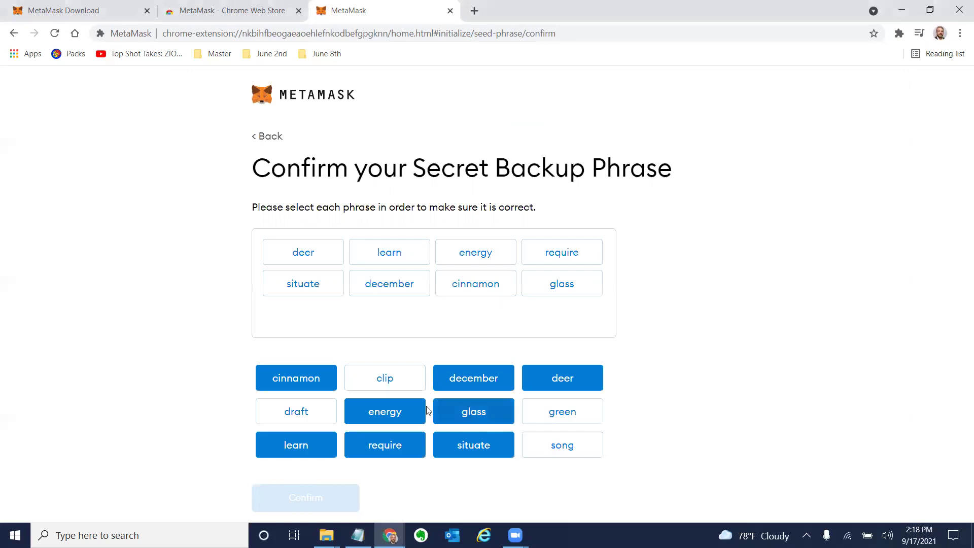
pyautogui.click(395, 385)
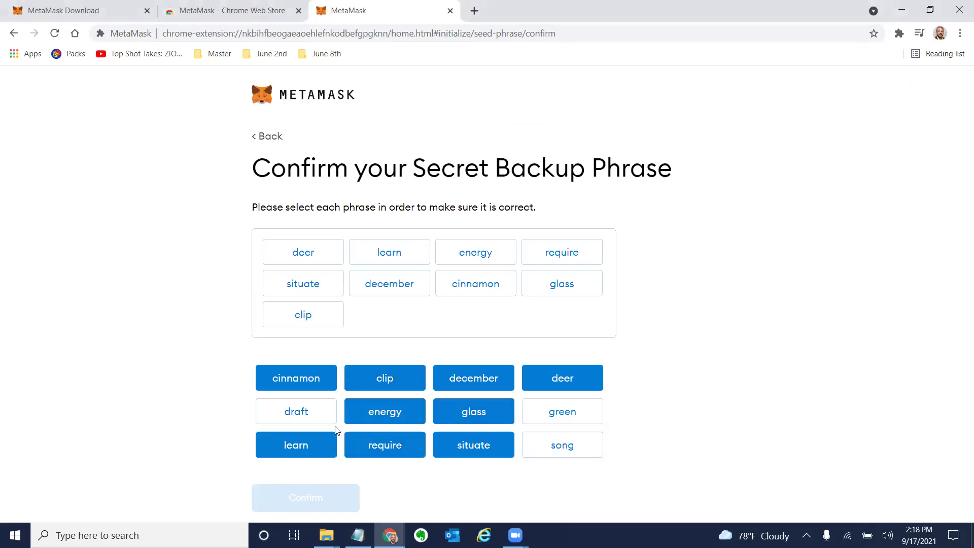
pyautogui.hotkey('alt', 'Tab')
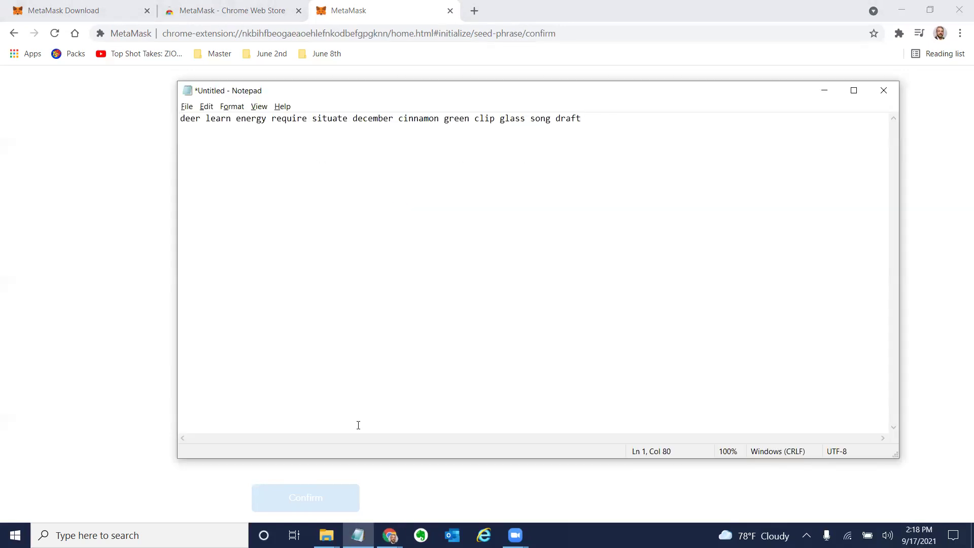
pyautogui.hotkey('alt', 'Tab')
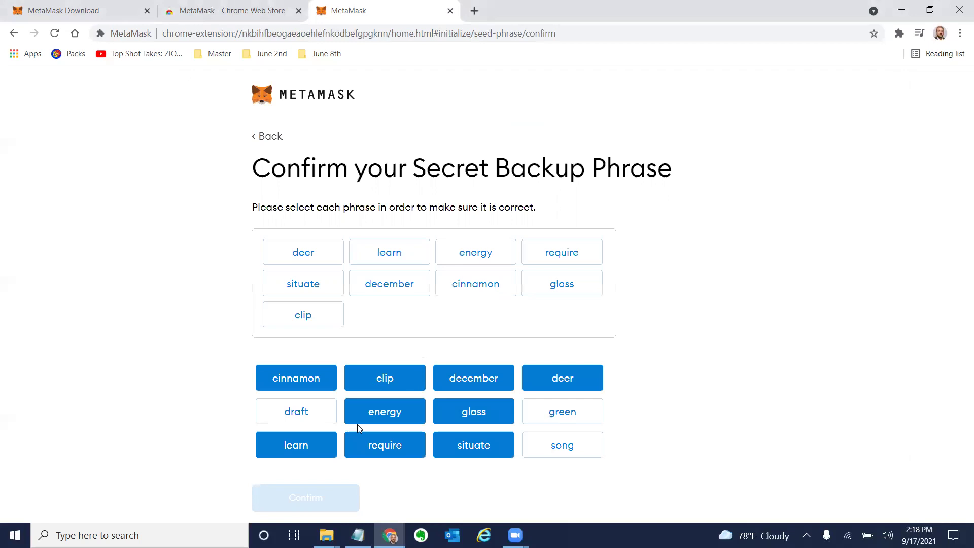
pyautogui.hotkey('alt', 'Tab')
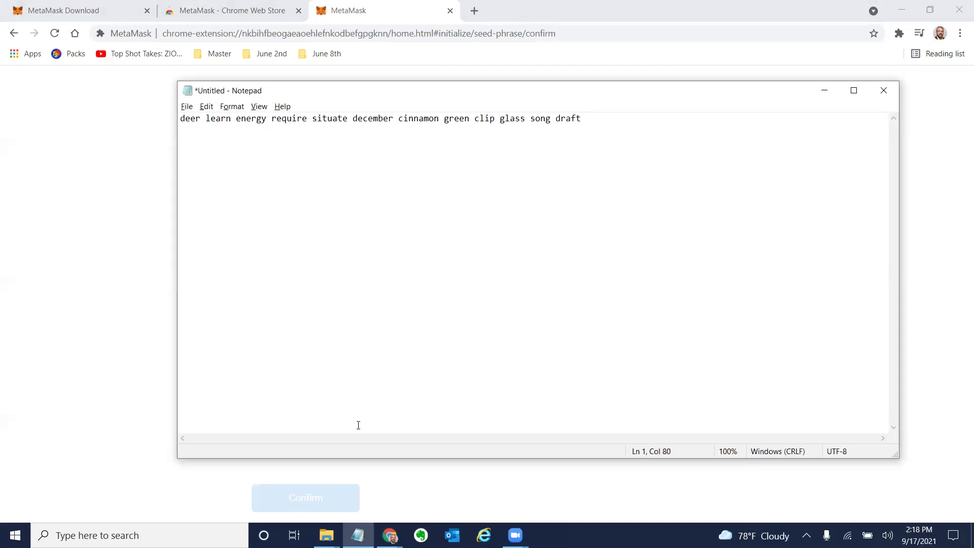
pyautogui.hotkey('alt', 'Tab')
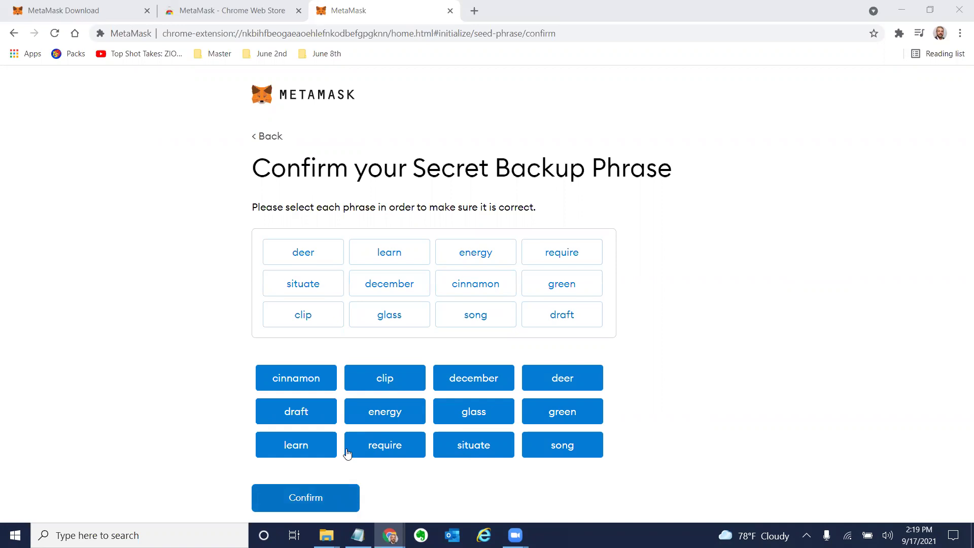
# Confirm the phrase, finish setup, dismiss What's new, and copy the account address.
pyautogui.press('Return')
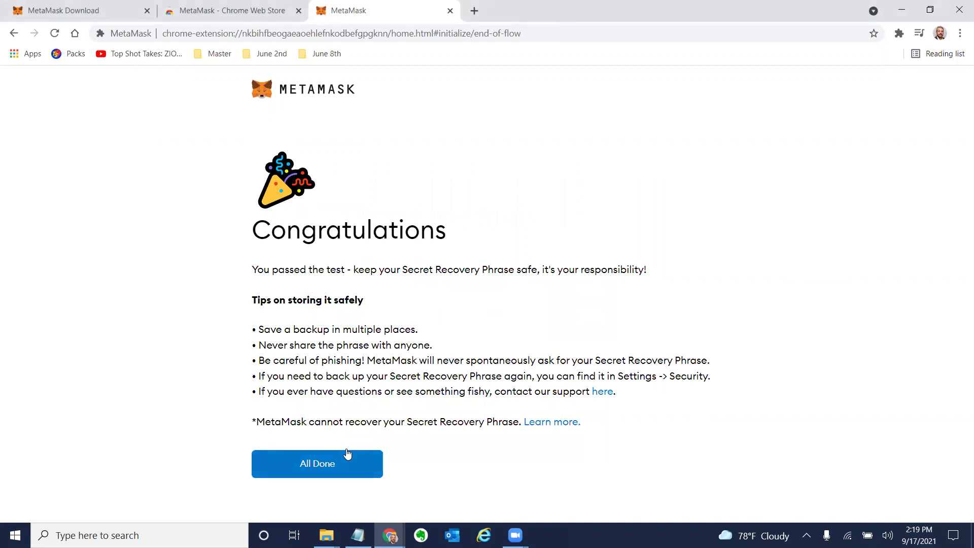
pyautogui.click(347, 454)
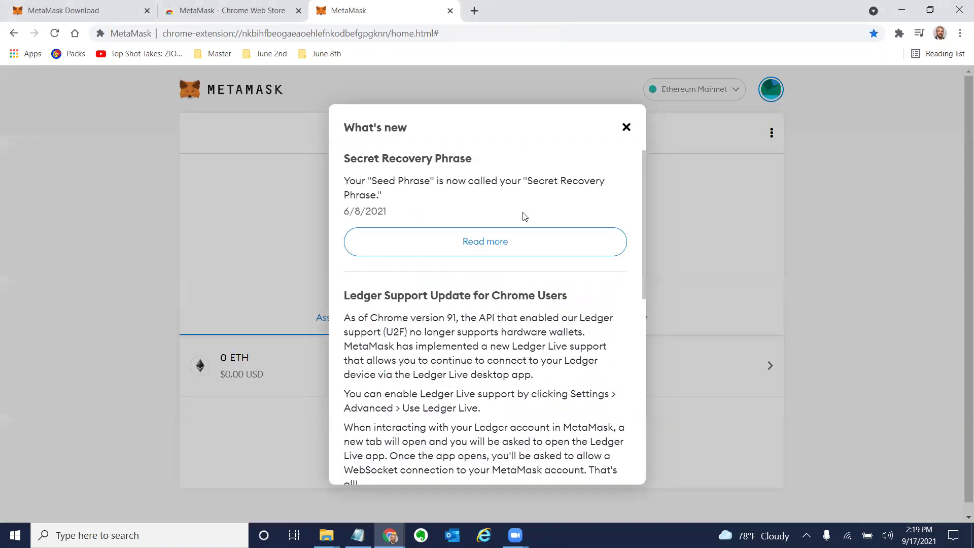
pyautogui.scroll(-9, 497, 388)
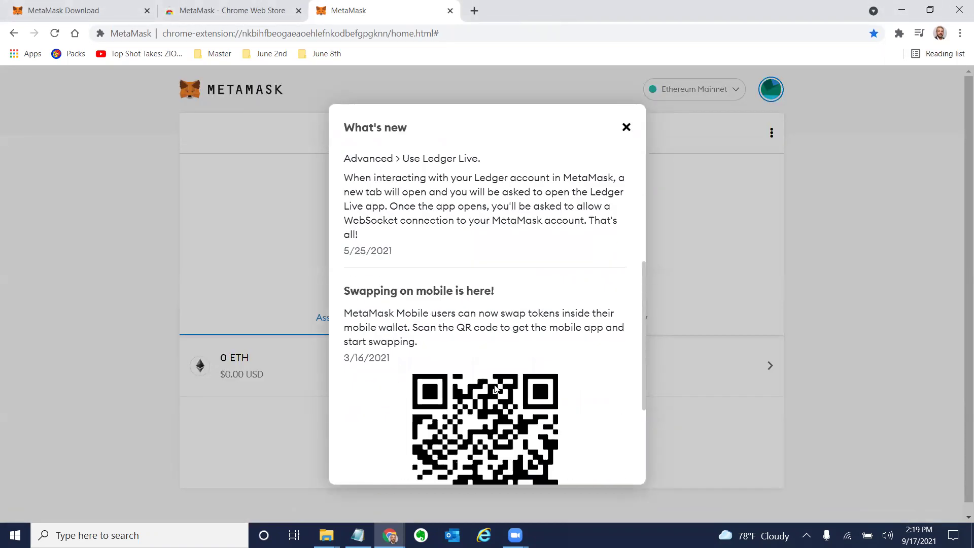
pyautogui.scroll(3, 588, 184)
pyautogui.scroll(5, 588, 184)
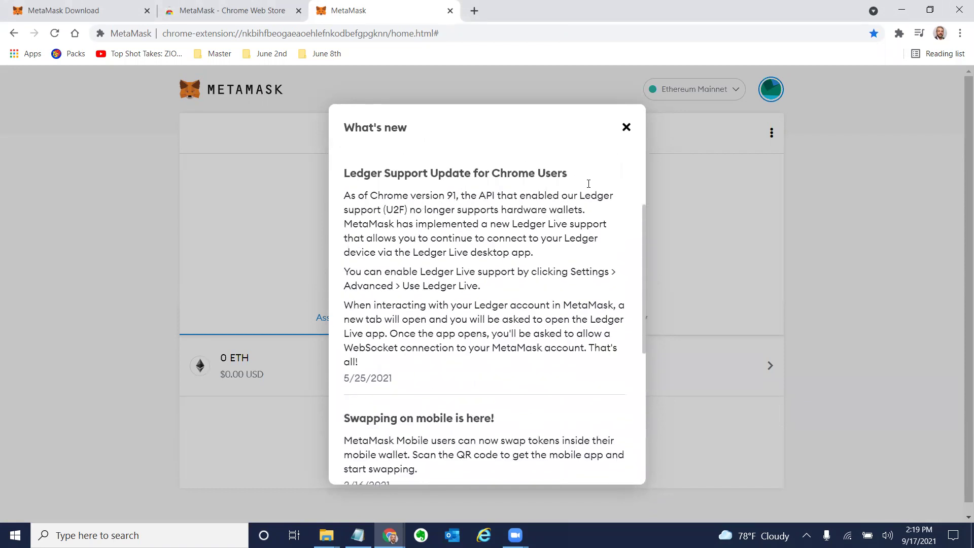
pyautogui.click(626, 127)
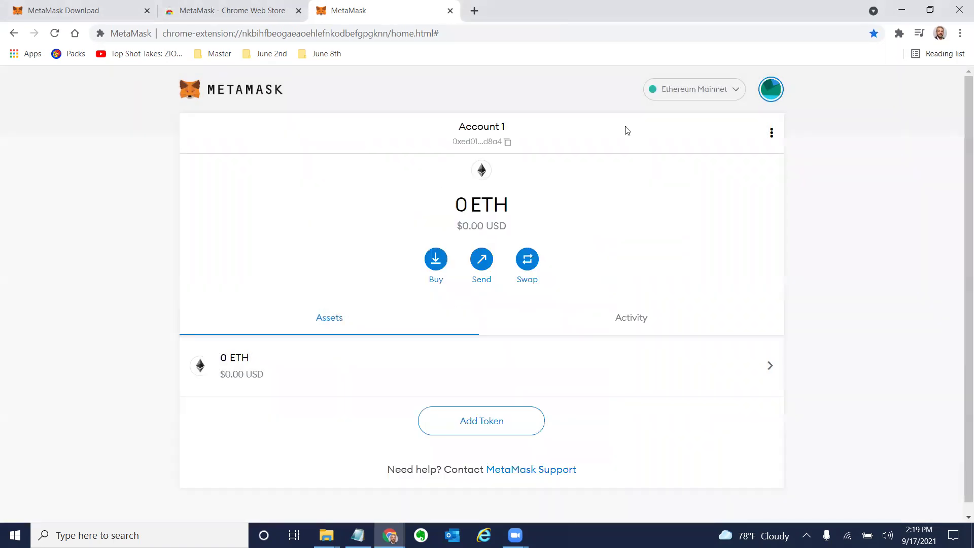
pyautogui.click(509, 138)
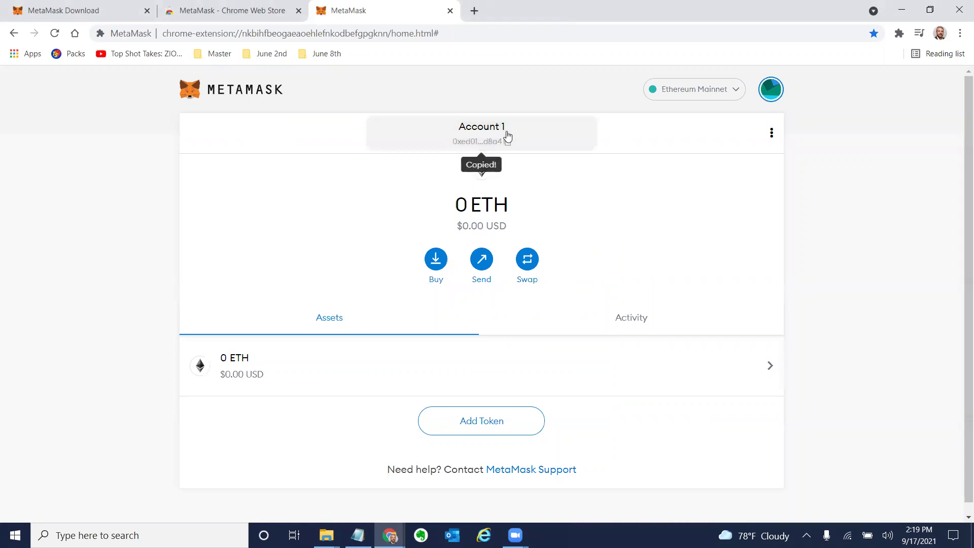
# Rename the account to 'Testing Account 1' in Account details.
pyautogui.click(772, 135)
pyautogui.click(776, 155)
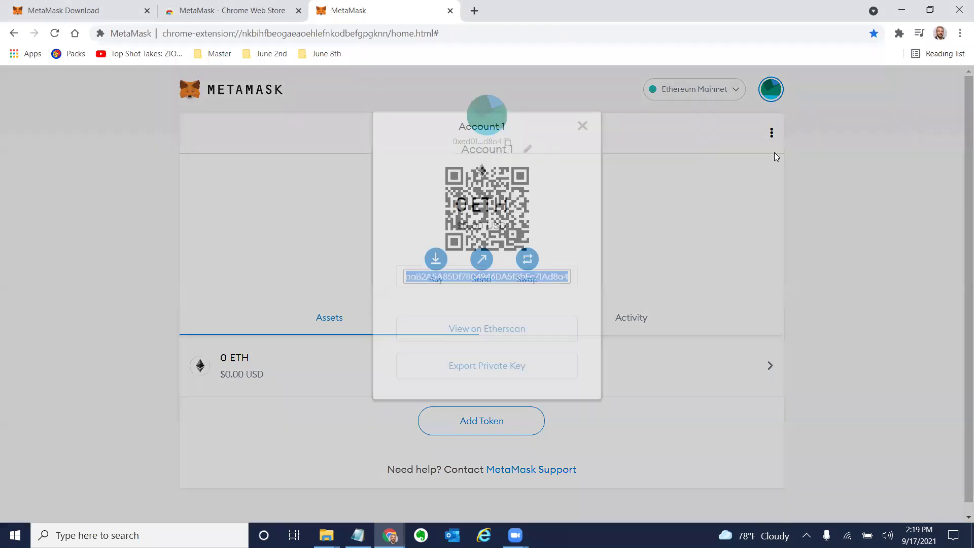
pyautogui.click(528, 149)
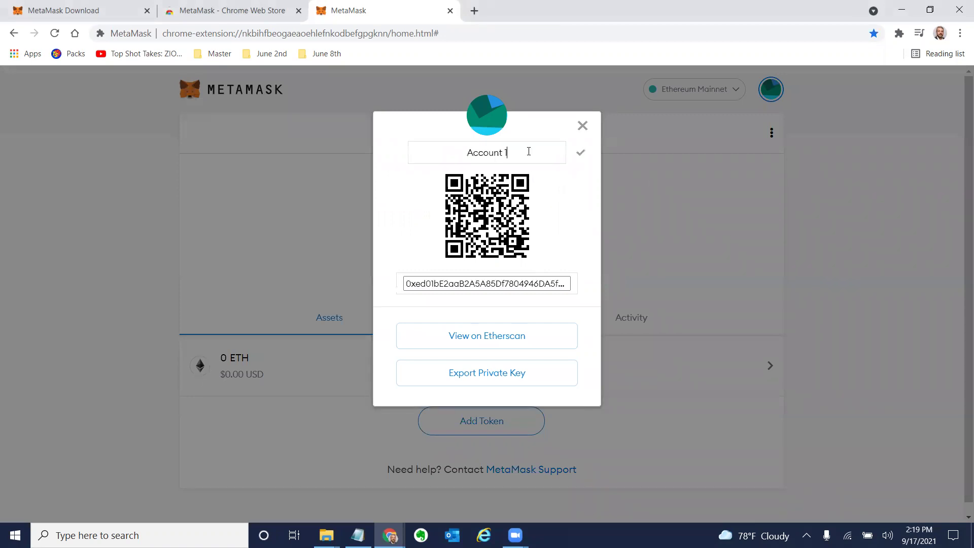
pyautogui.moveTo(529, 151); pyautogui.dragTo(441, 154)
pyautogui.click(441, 153)
pyautogui.write('Testing')
pyautogui.click(581, 153)
pyautogui.click(643, 176)
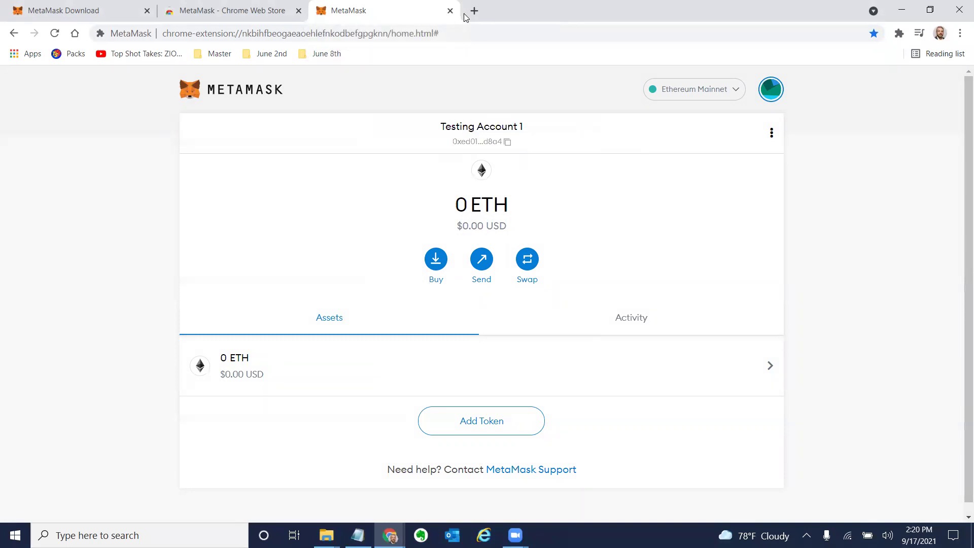
pyautogui.click(899, 34)
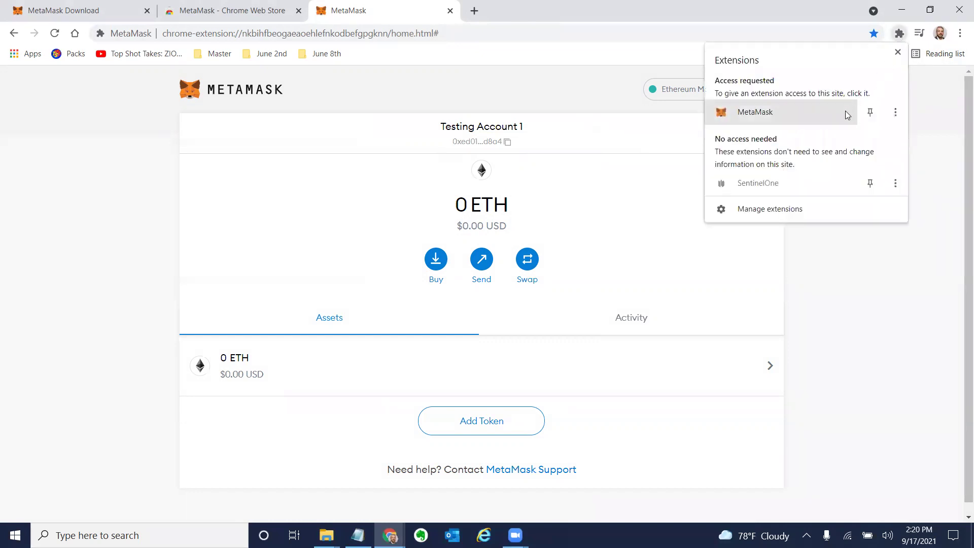
# Pin MetaMask to the toolbar, then remove the MetaMask extension from Chrome.
pyautogui.click(905, 111)
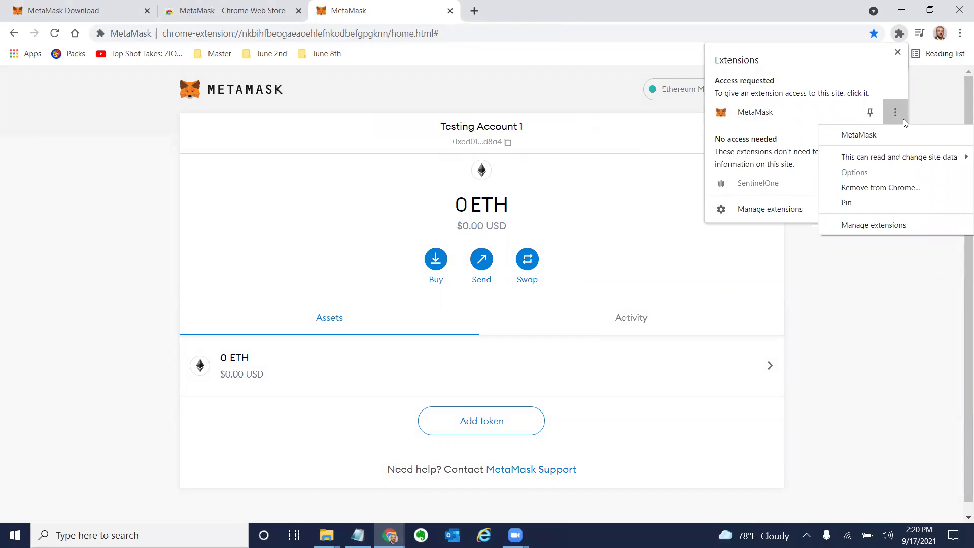
pyautogui.click(794, 115)
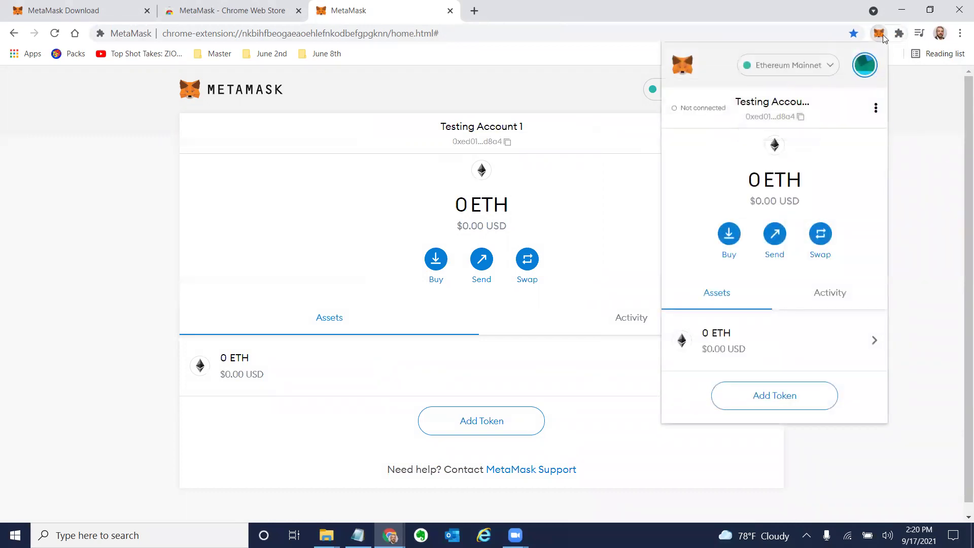
pyautogui.click(899, 34)
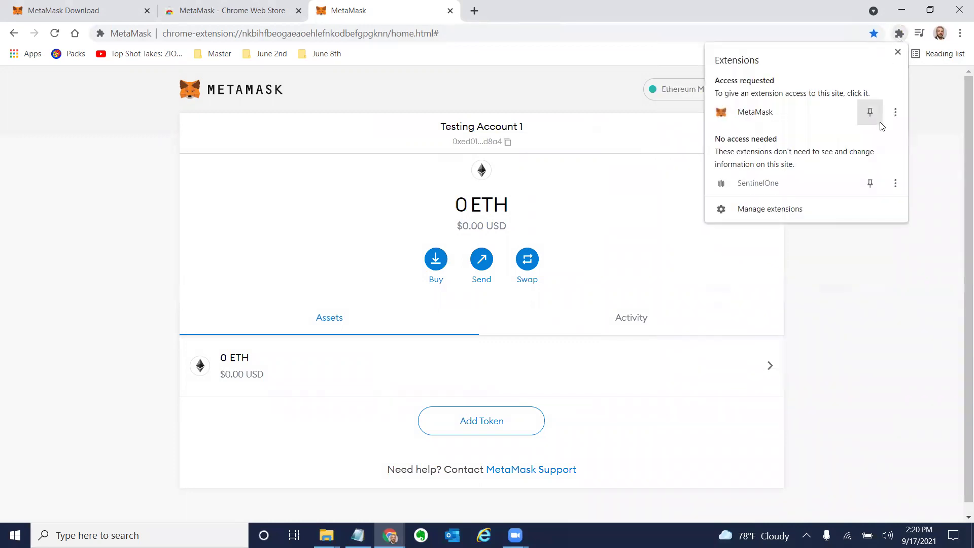
pyautogui.click(893, 112)
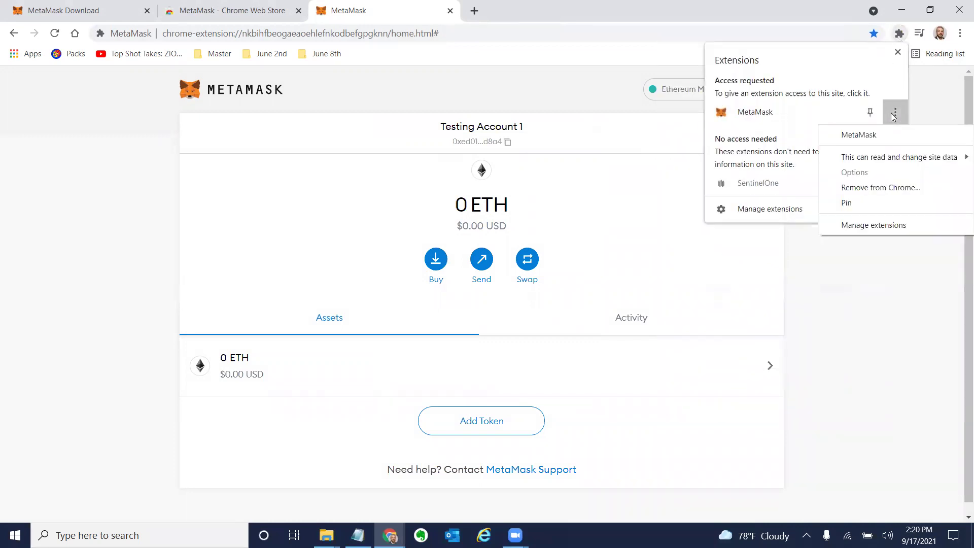
pyautogui.click(876, 193)
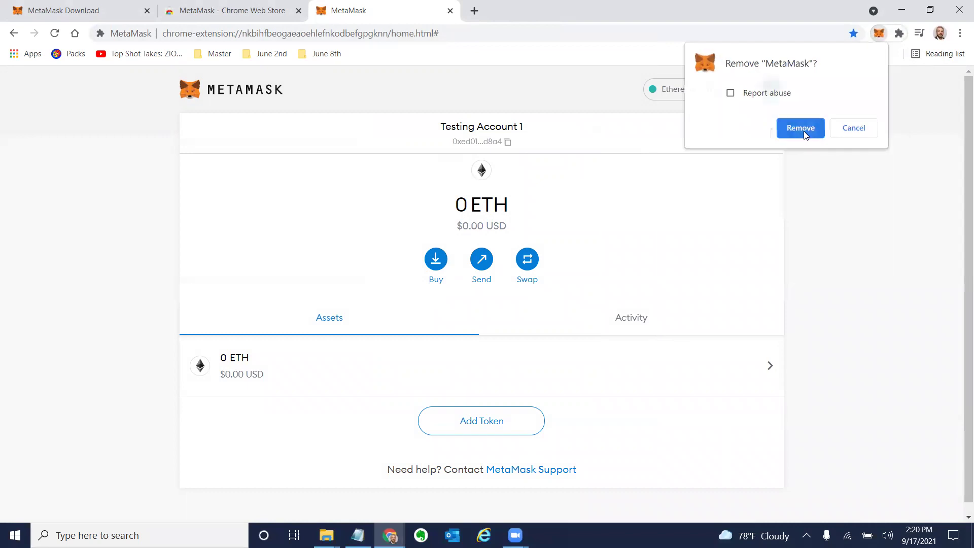
pyautogui.click(800, 128)
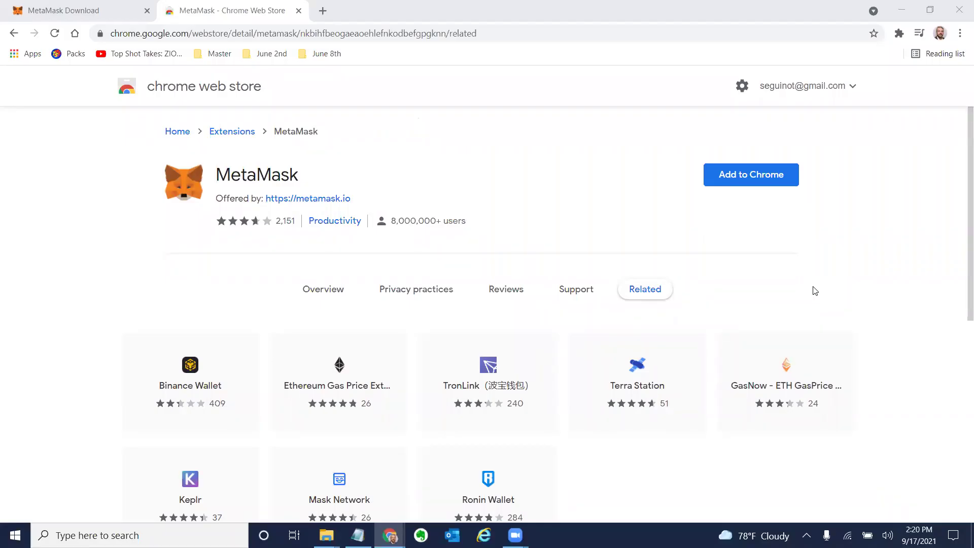
# Reinstall MetaMask from the Web Store and choose Import wallet, agreeing to usage data.
pyautogui.click(762, 179)
pyautogui.click(528, 178)
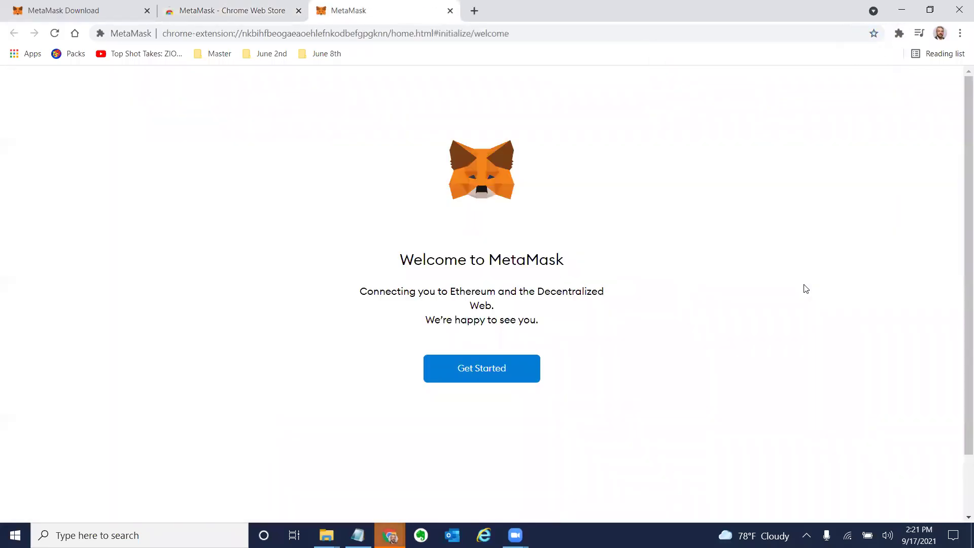
pyautogui.click(519, 372)
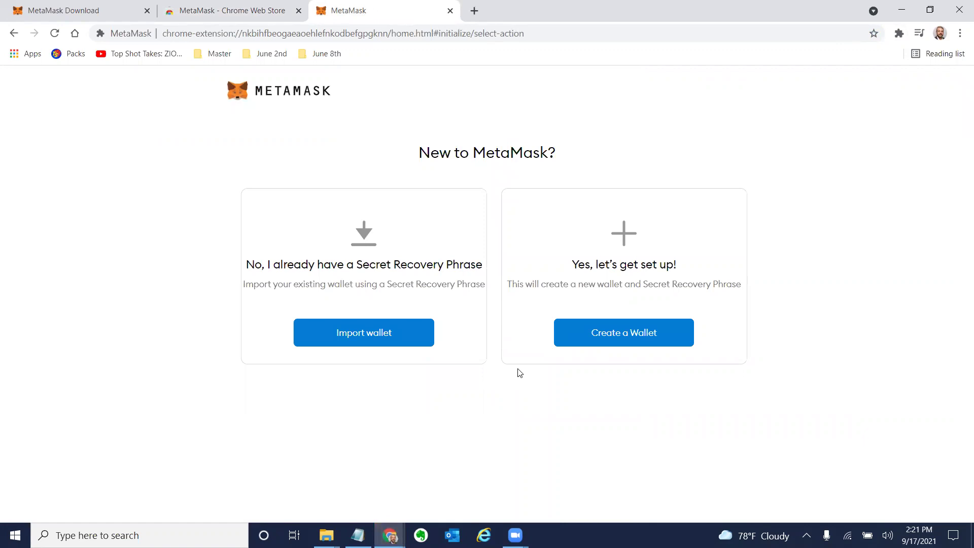
pyautogui.click(385, 344)
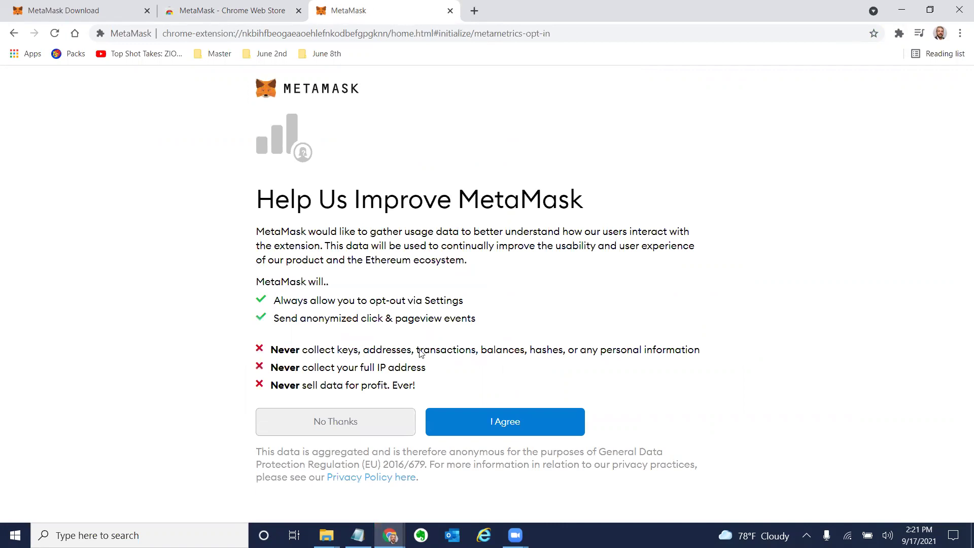
pyautogui.click(482, 421)
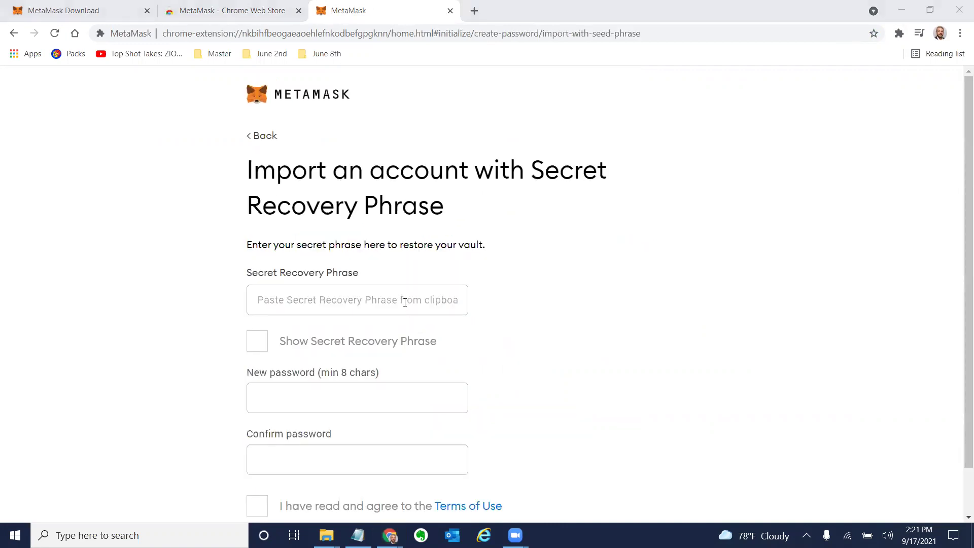
# Copy the saved recovery phrase from Notepad and paste it into the Secret Recovery Phrase field.
pyautogui.hotkey('alt', 'Tab')
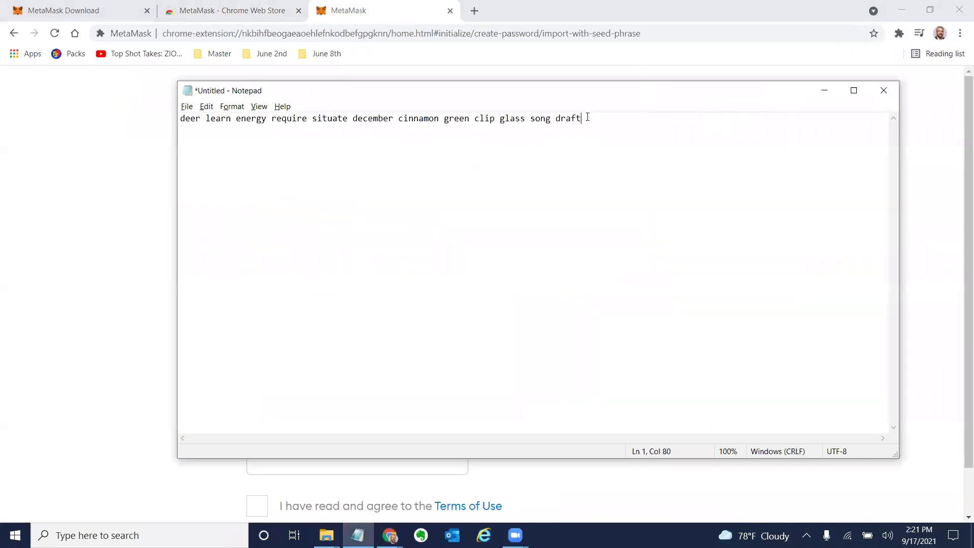
pyautogui.keyDown('shift'); pyautogui.click(184, 146); pyautogui.keyUp('shift')
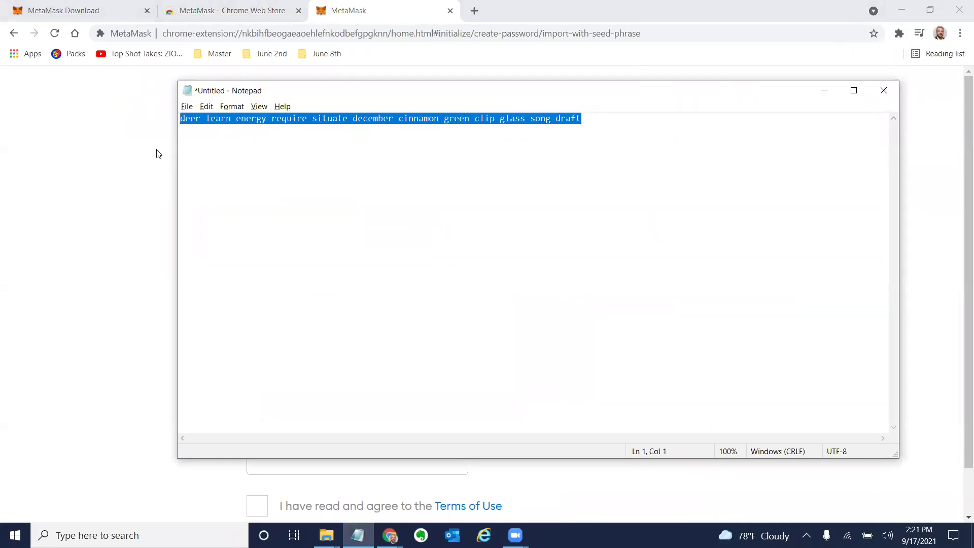
pyautogui.hotkey('alt', 'Tab')
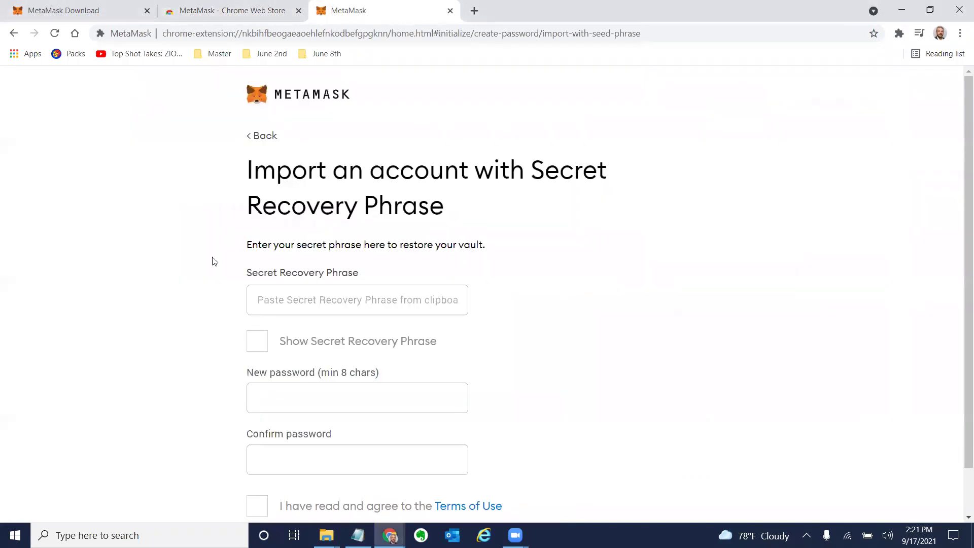
pyautogui.click(266, 304)
pyautogui.hotkey('ctrl', 'v')
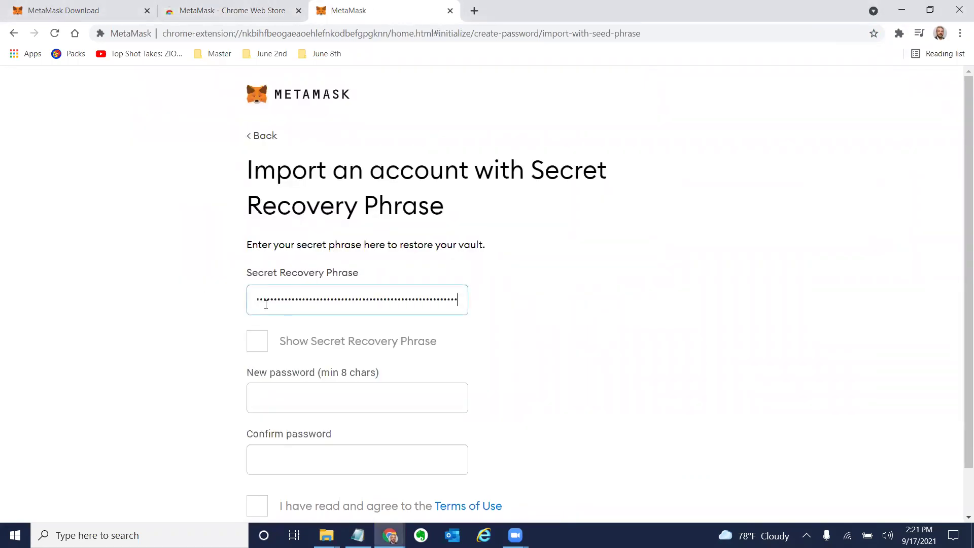
pyautogui.click(262, 334)
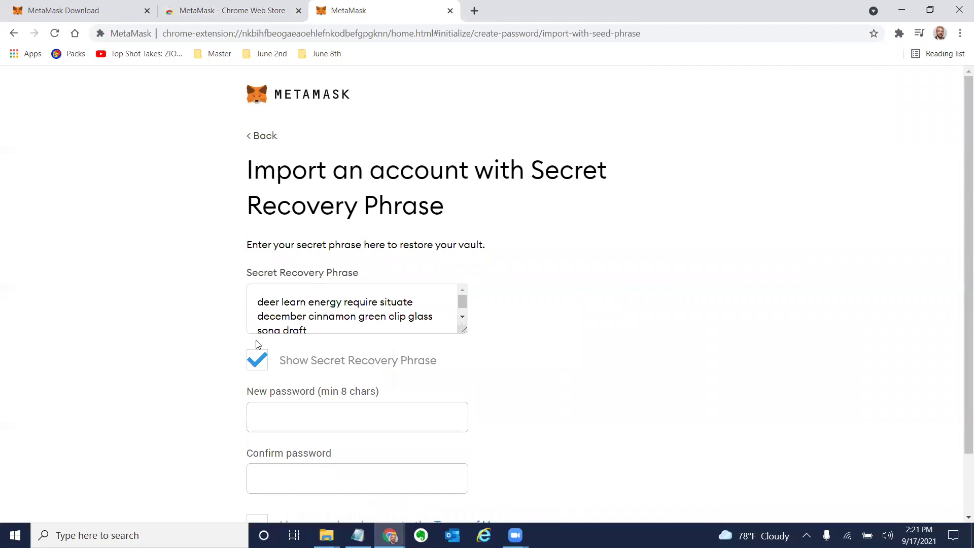
# Set and confirm a new password, accept the Terms of Use, and submit the import.
pyautogui.click(287, 413)
pyautogui.write('a')
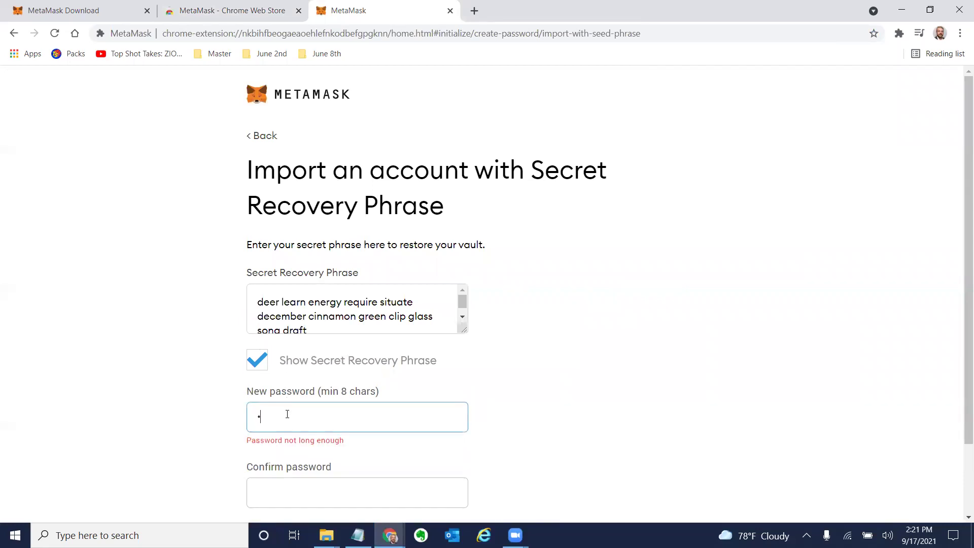
pyautogui.write('aaaaaaa')
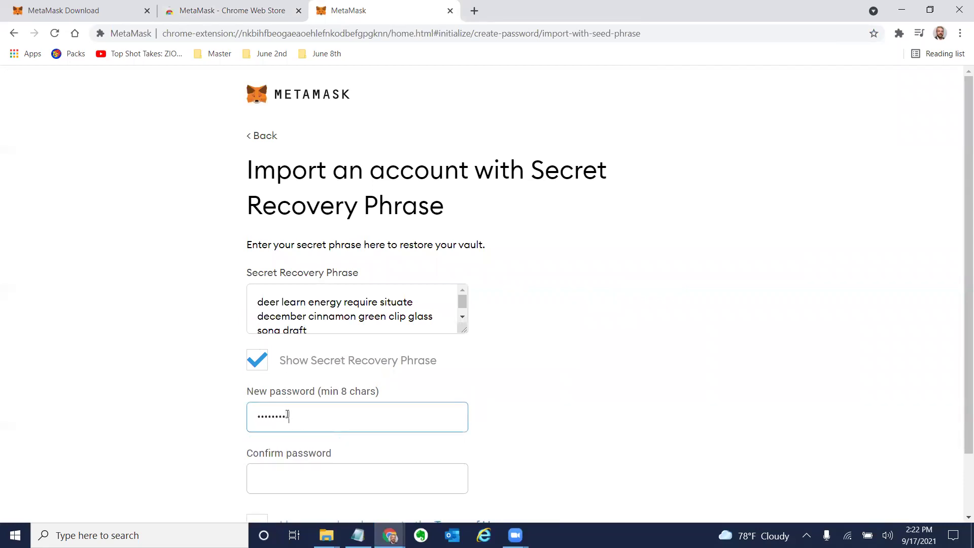
pyautogui.press('Tab')
pyautogui.write('aaaa')
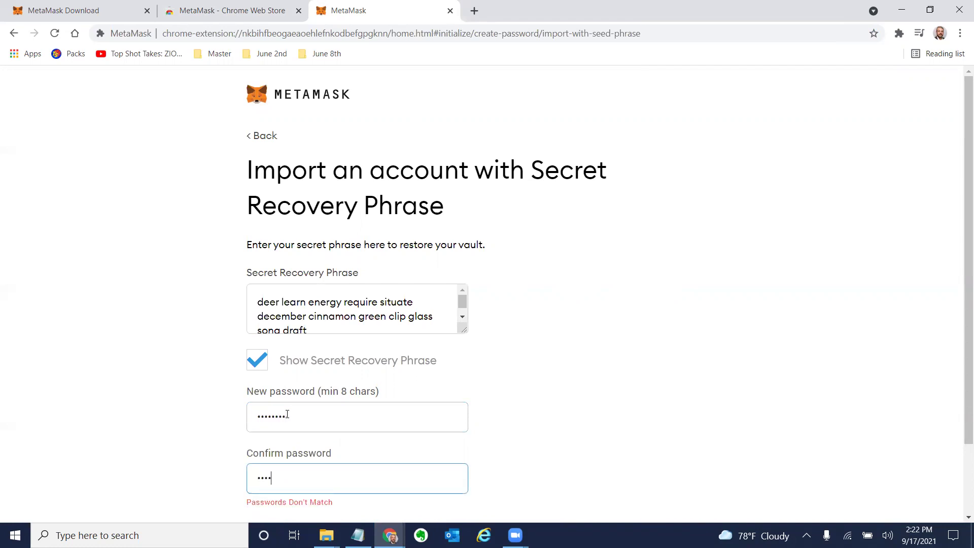
pyautogui.write('aaaa')
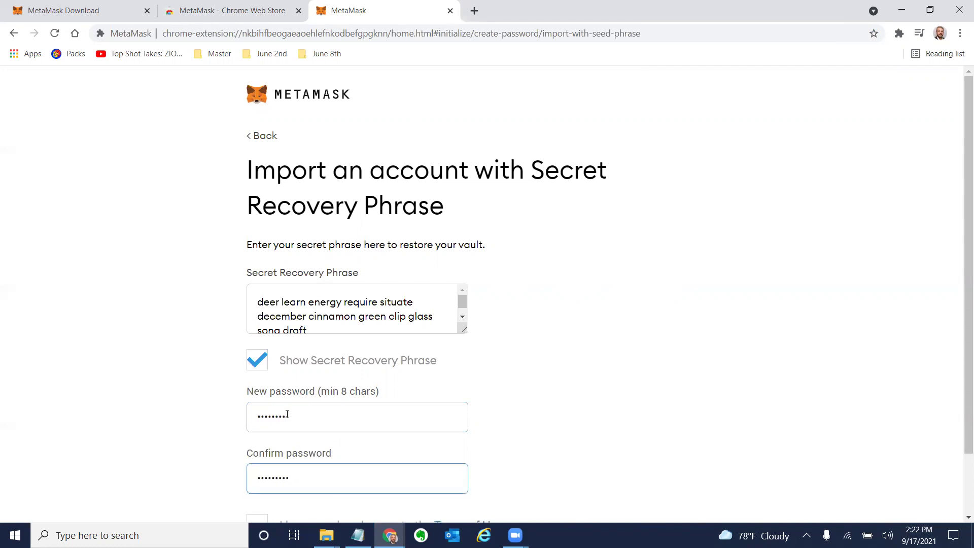
pyautogui.scroll(-2, 472, 408)
pyautogui.click(374, 448)
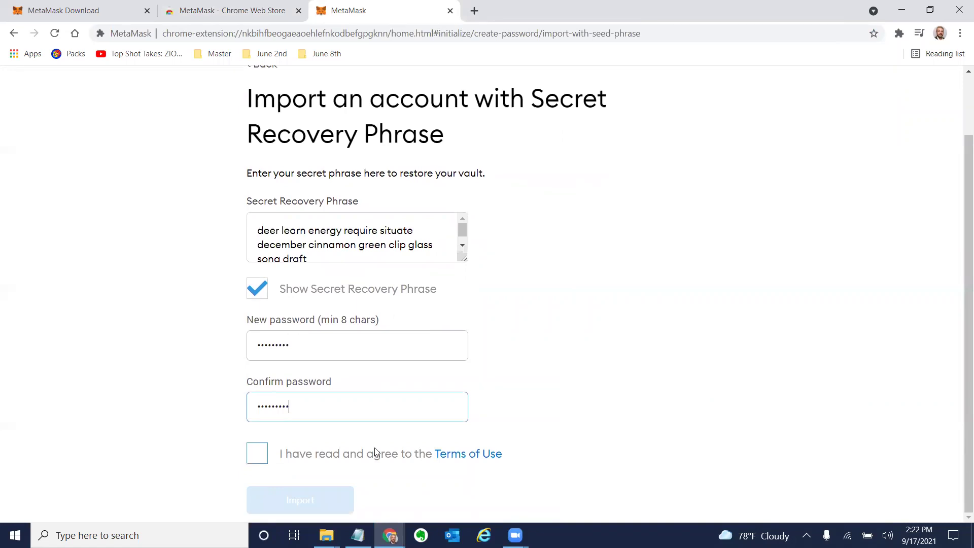
pyautogui.press('Return')
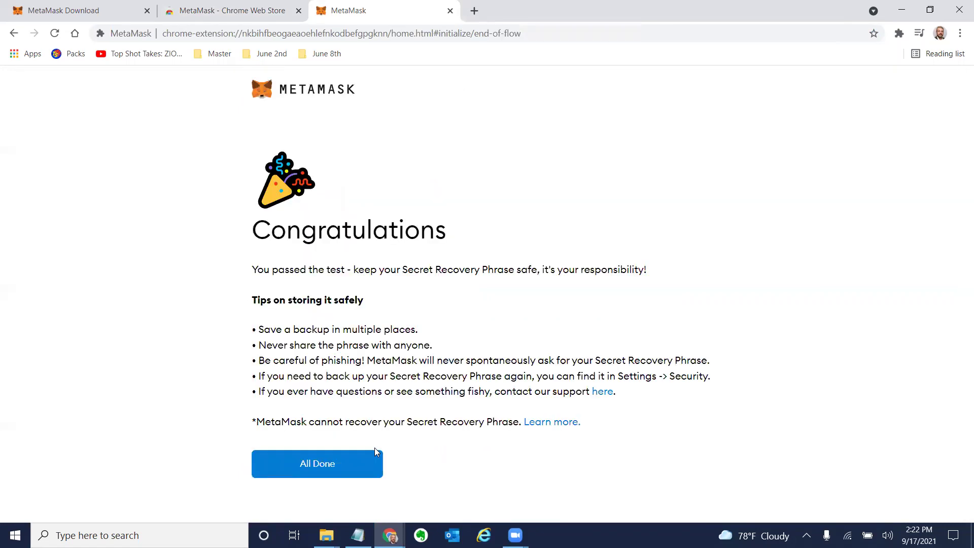
# Finish the restore, close What's new, and open then close Account 1's options menu.
pyautogui.press('Return')
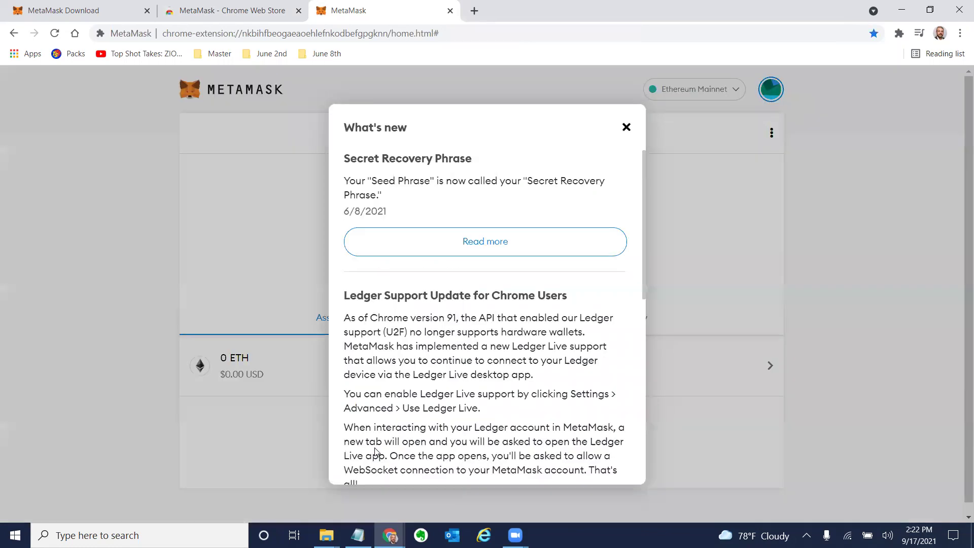
pyautogui.click(626, 128)
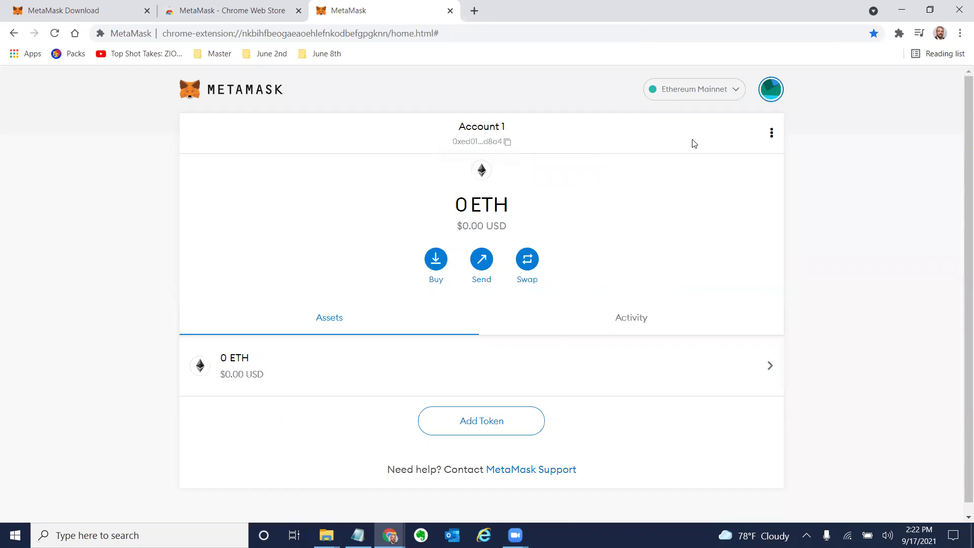
pyautogui.click(771, 133)
pyautogui.click(772, 100)
# Remove MetaMask via the Extensions menu, then add it back from its Web Store page.
pyautogui.click(899, 33)
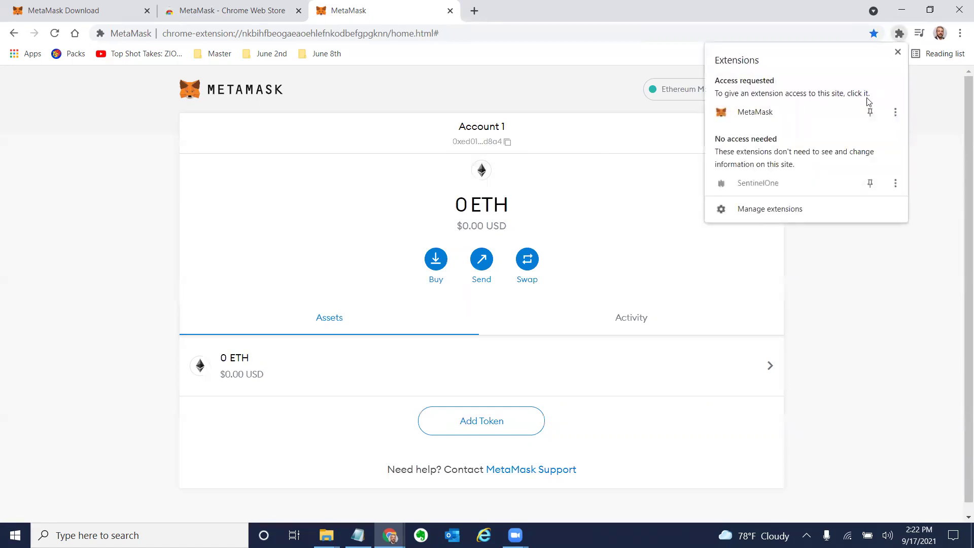
pyautogui.click(894, 112)
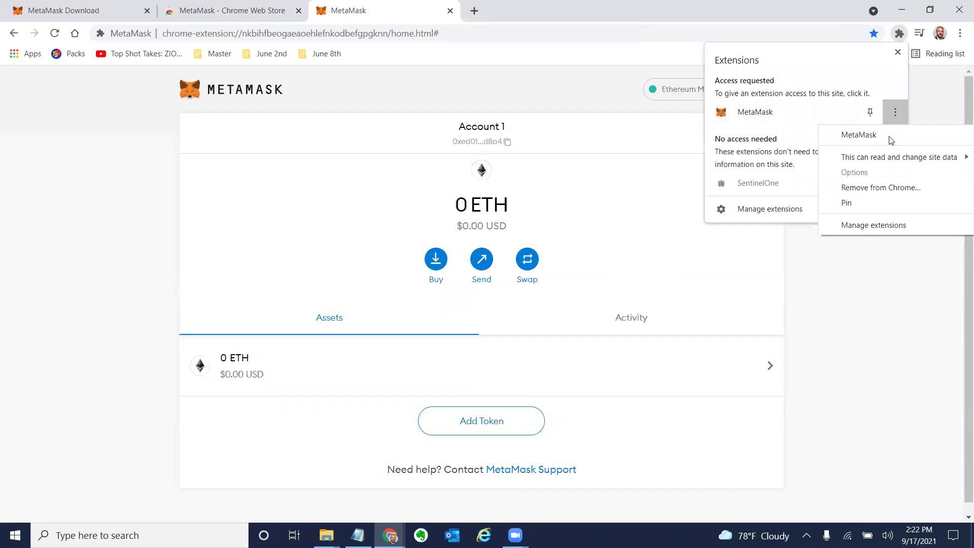
pyautogui.click(873, 195)
pyautogui.click(803, 133)
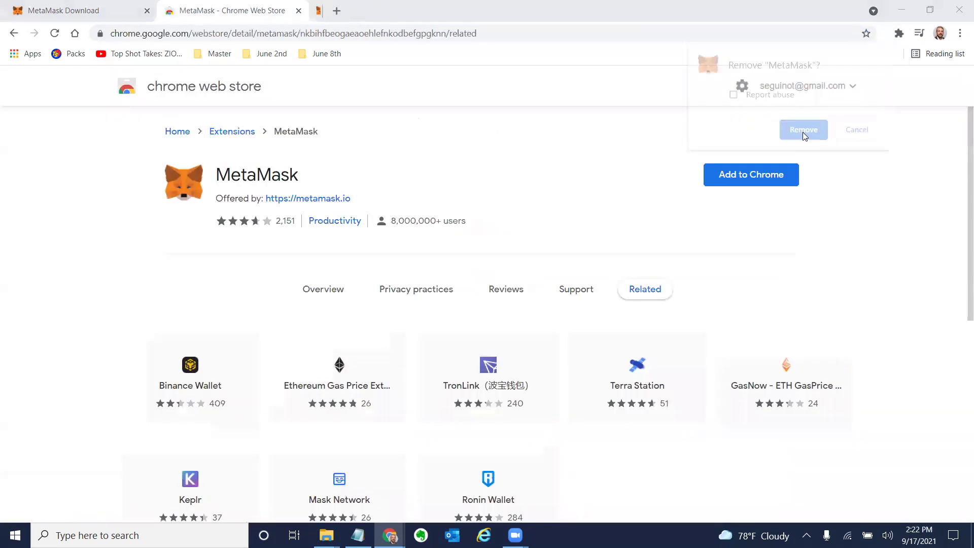
pyautogui.click(763, 175)
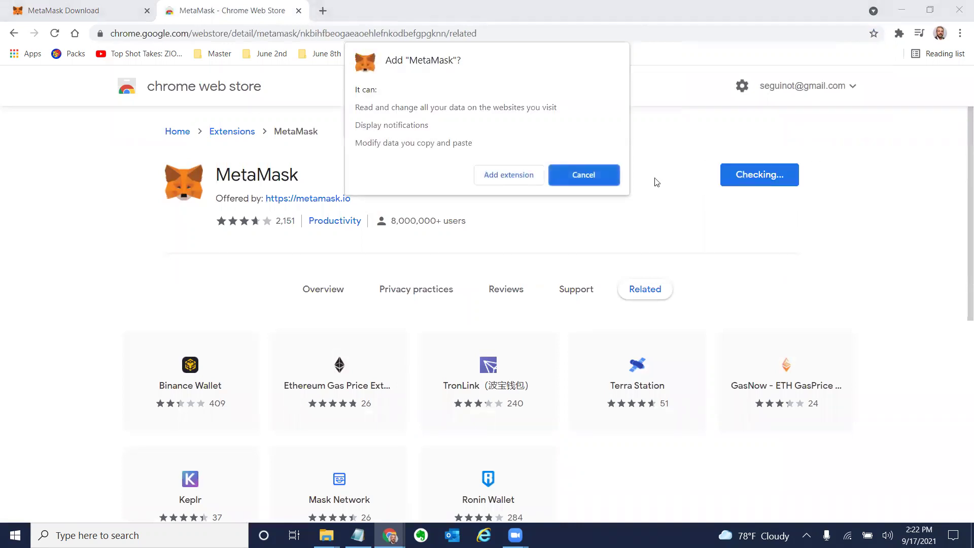
pyautogui.click(532, 175)
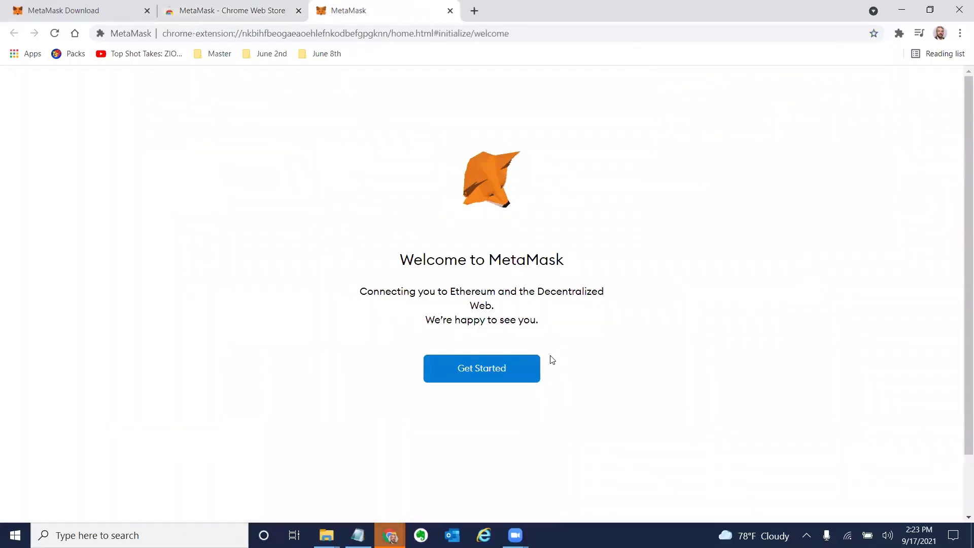
# Begin MetaMask setup, choose to create a new wallet, and agree to share anonymous usage data.
pyautogui.click(520, 368)
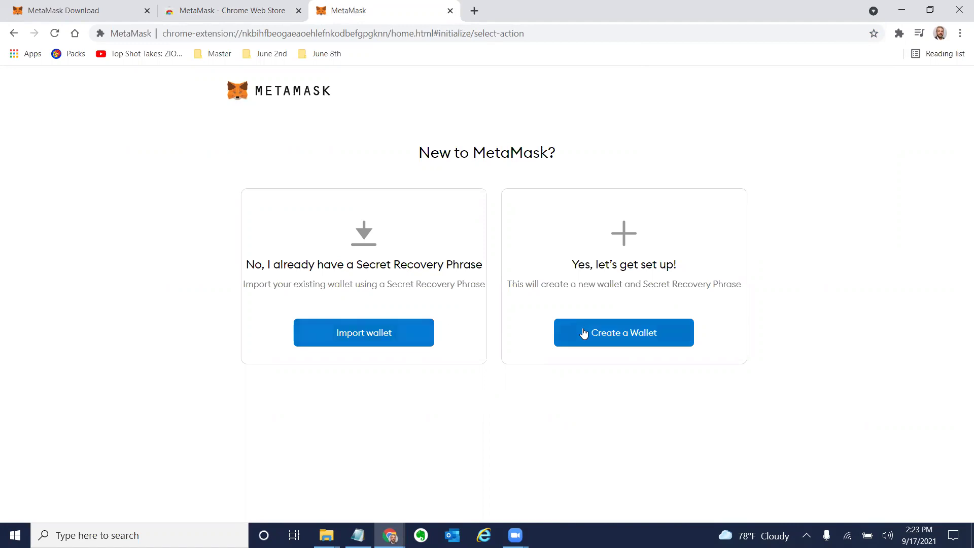
pyautogui.click(620, 343)
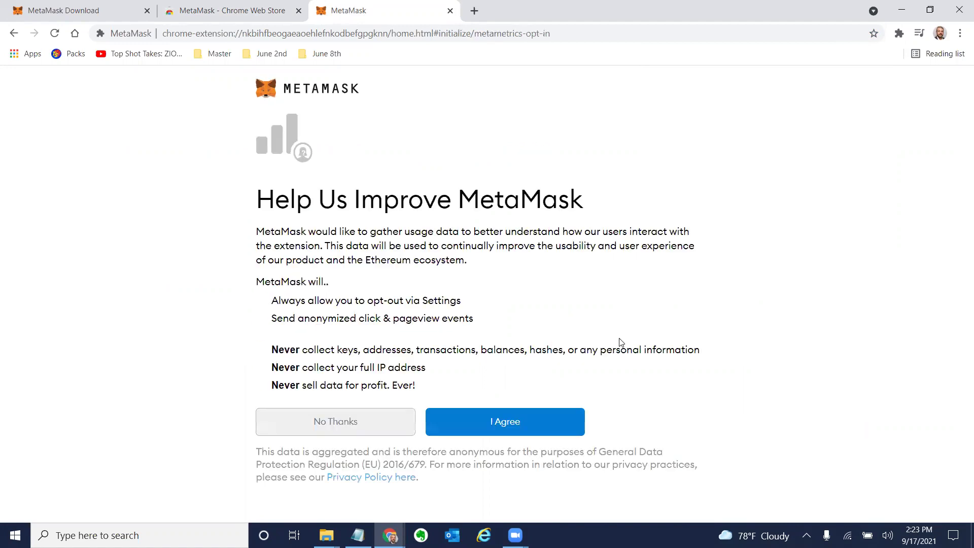
pyautogui.click(517, 435)
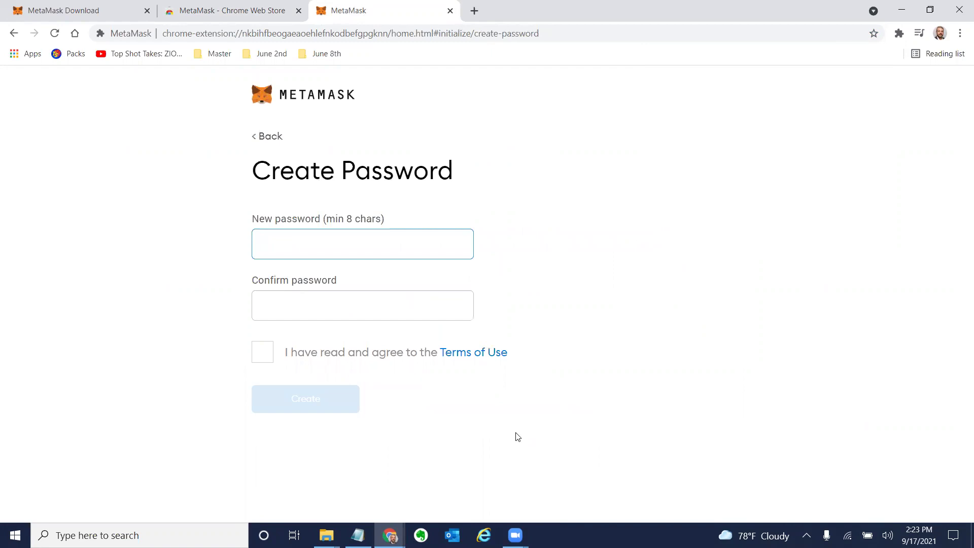
# Enter and confirm the new wallet password, accept the Terms of Use, and create the wallet.
pyautogui.write('ab')
pyautogui.press('BackSpace')
pyautogui.press('BackSpace')
pyautogui.write('•••••')
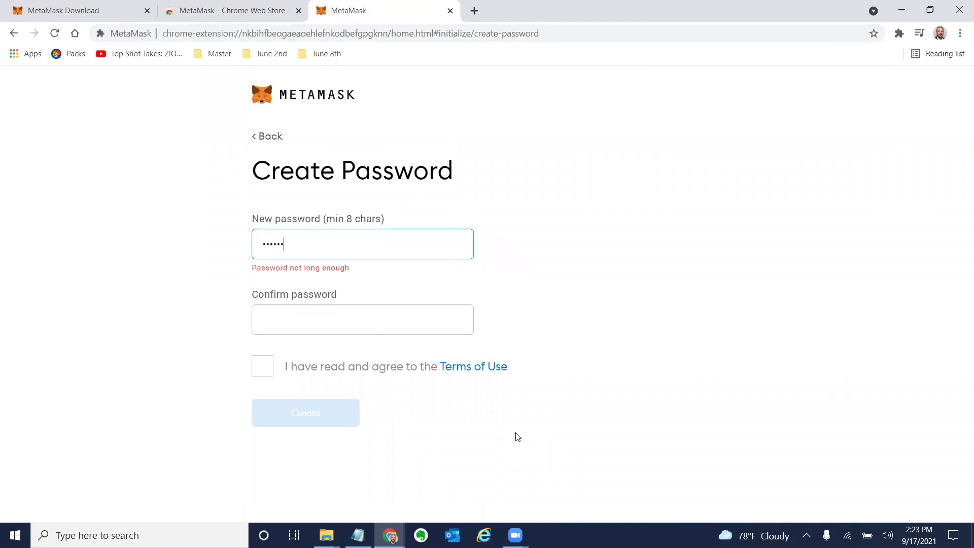
pyautogui.write('•')
pyautogui.press('BackSpace')
pyautogui.write('•')
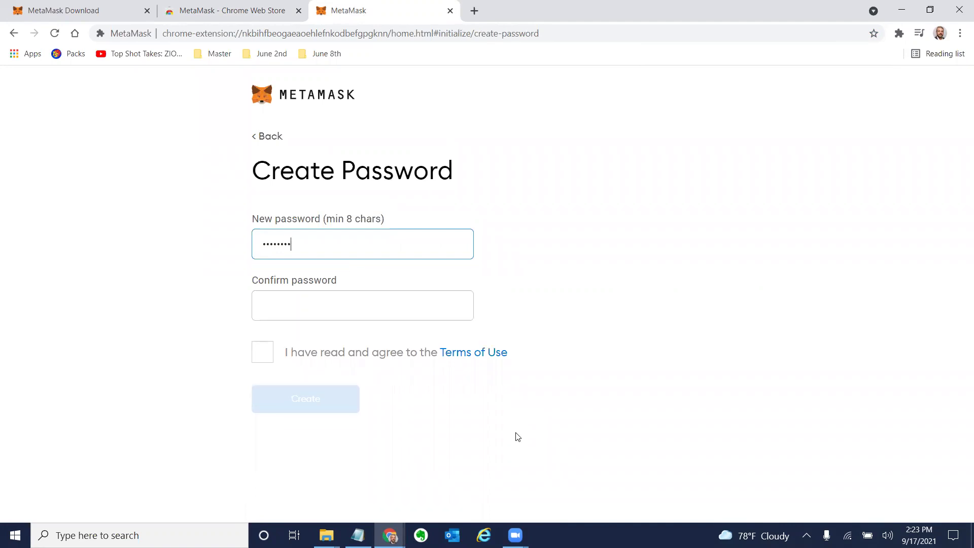
pyautogui.press('Tab')
pyautogui.write('•••••')
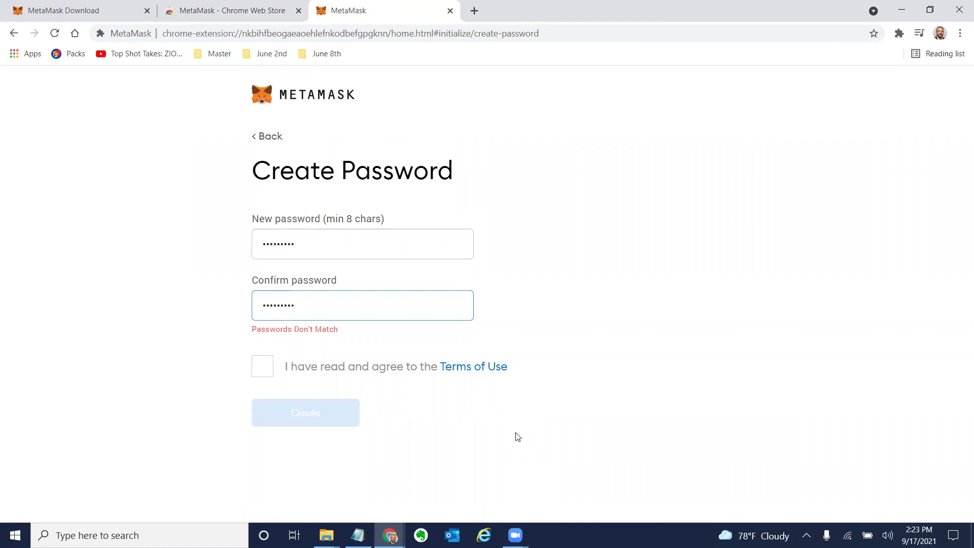
pyautogui.doubleClick(330, 249)
pyautogui.write('••••')
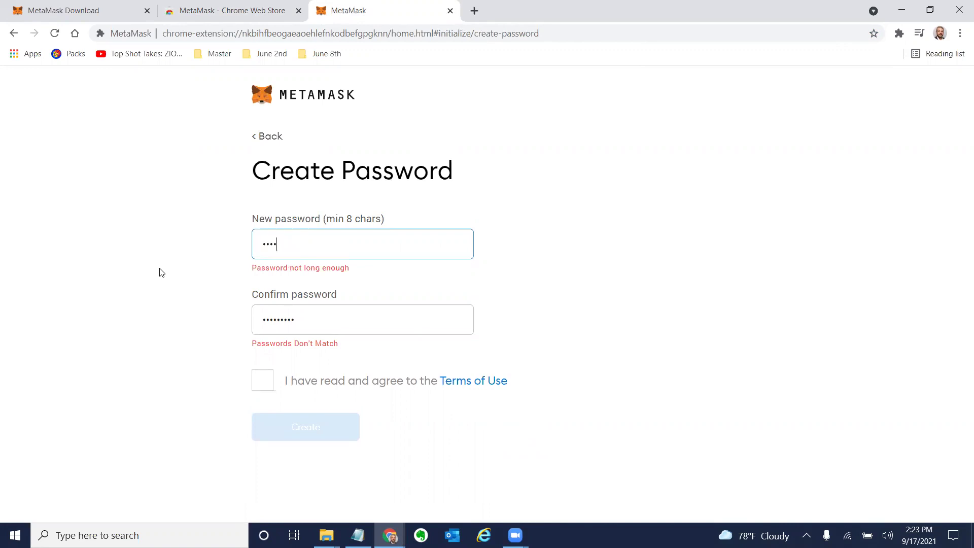
pyautogui.write('•••••')
pyautogui.press('Tab')
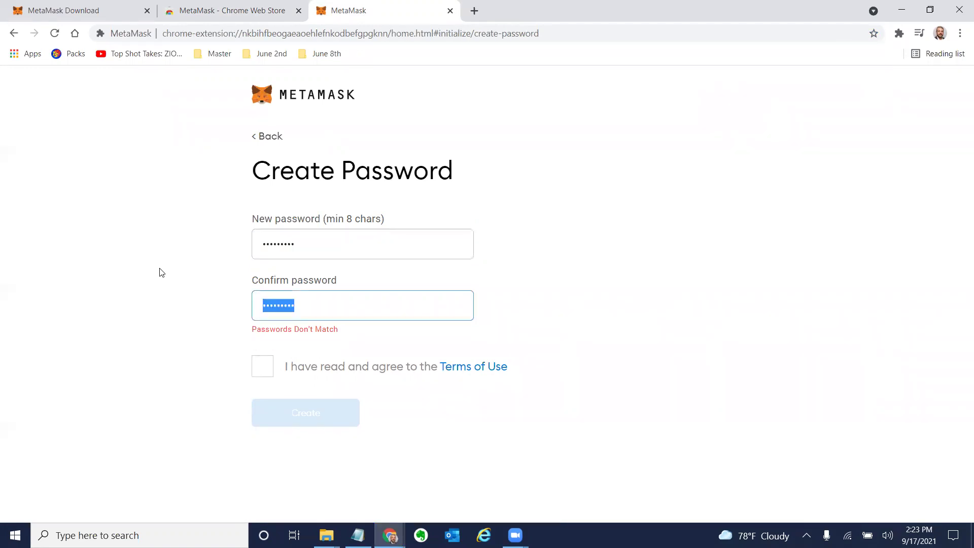
pyautogui.write('•••••••••')
pyautogui.click(262, 352)
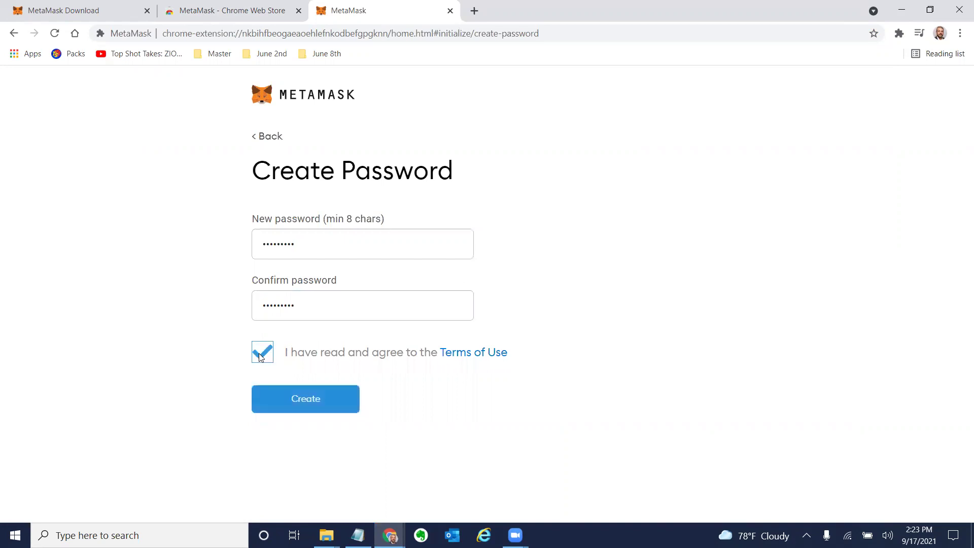
pyautogui.click(301, 398)
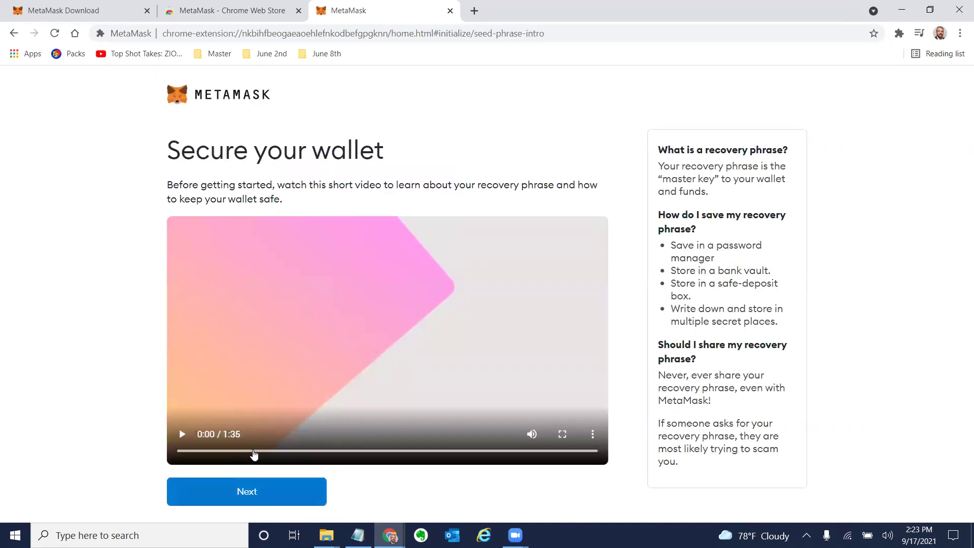
# Reveal the secret backup phrase and paste a copy into the notes below the earlier phrase.
pyautogui.click(253, 482)
pyautogui.click(341, 369)
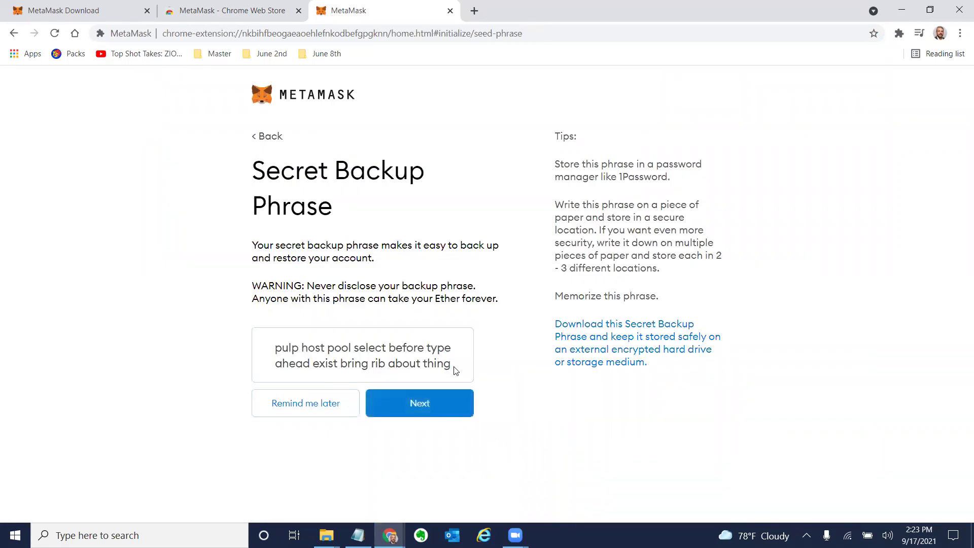
pyautogui.moveTo(455, 370); pyautogui.dragTo(255, 353)
pyautogui.hotkey('ctrl', 'c')
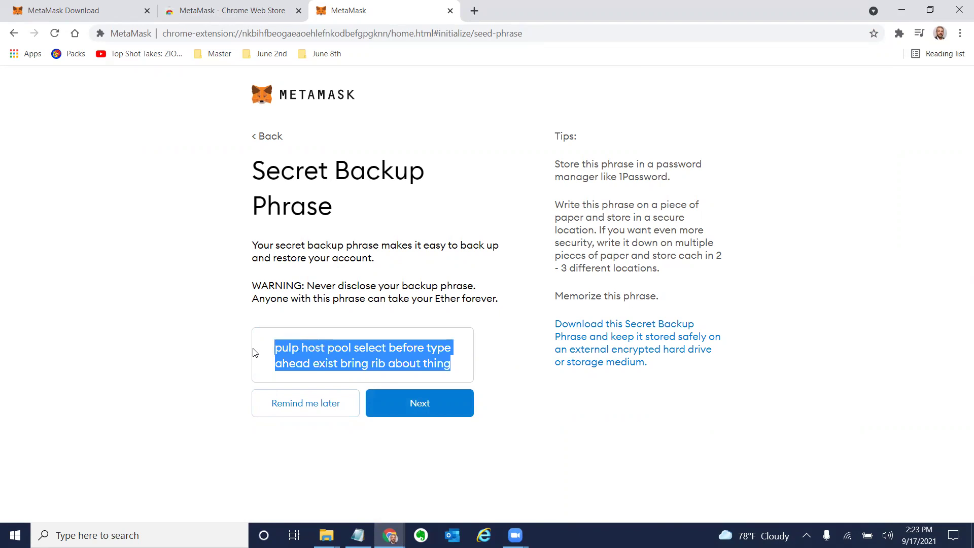
pyautogui.hotkey('alt', 'Tab')
pyautogui.press('Tab')
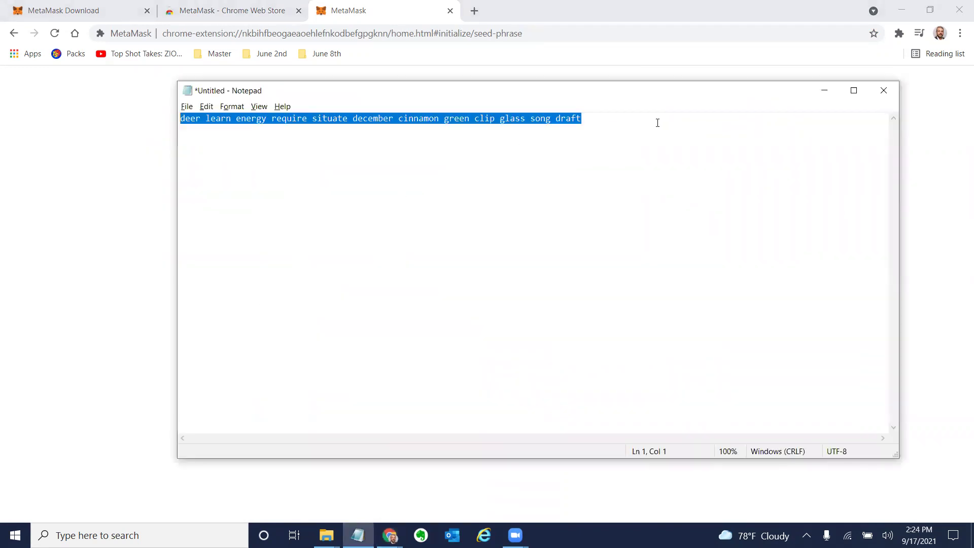
pyautogui.click(661, 123)
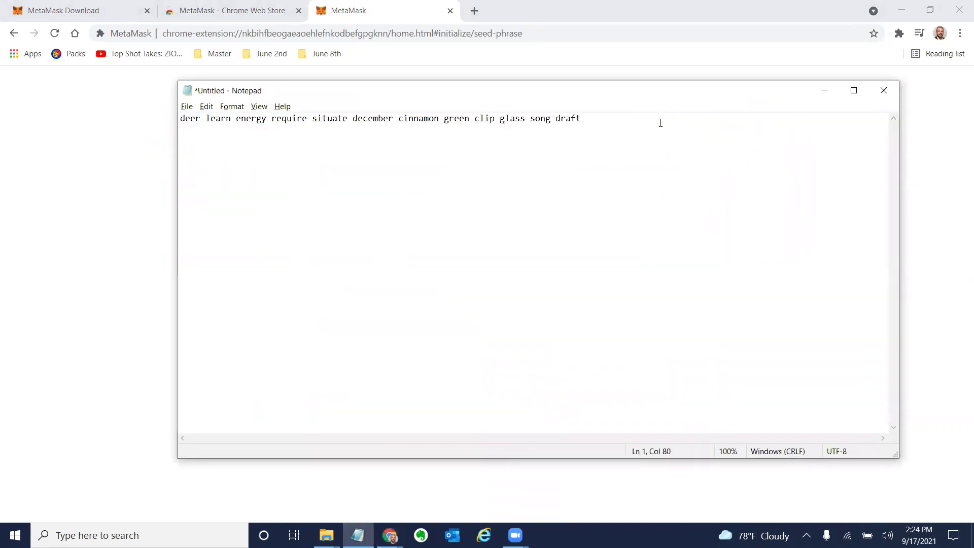
pyautogui.press('Return')
pyautogui.press('Return')
pyautogui.hotkey('ctrl', 'v')
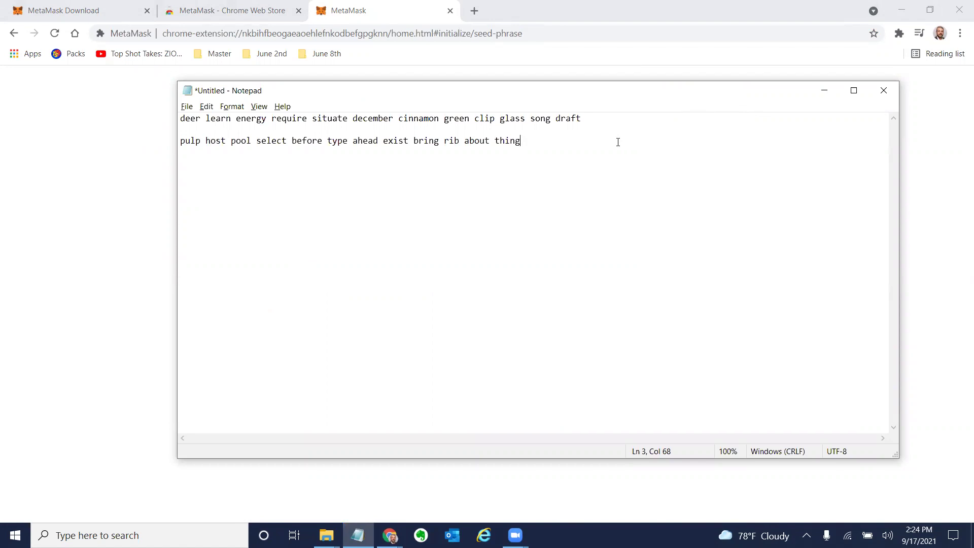
pyautogui.hotkey('alt', 'Tab')
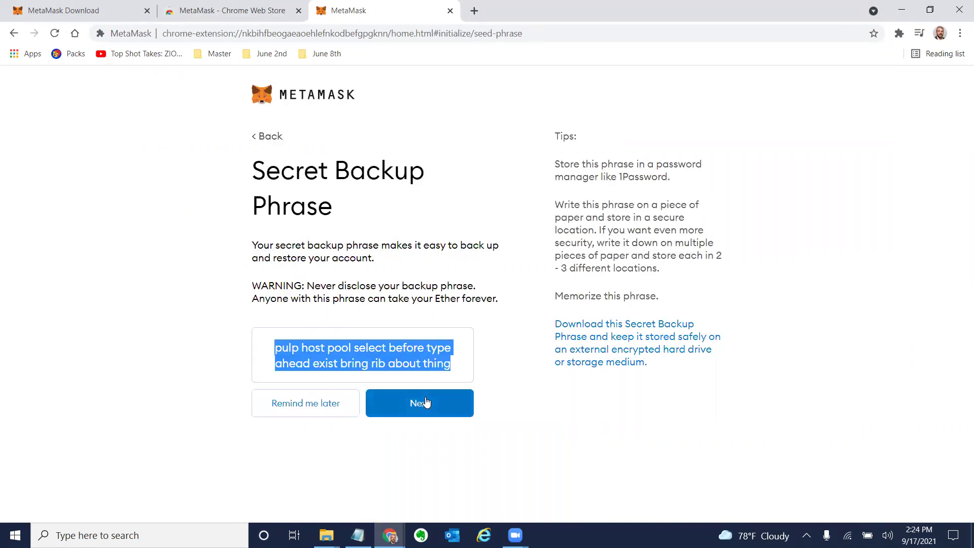
# On the confirmation page, select the first six phrase words in order, checking the saved notes.
pyautogui.click(427, 402)
pyautogui.hotkey('alt', 'Tab')
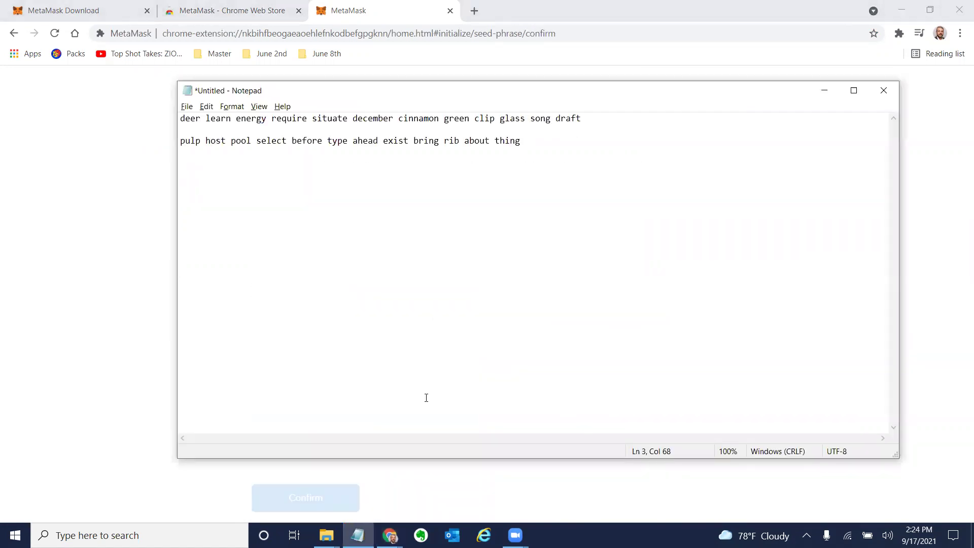
pyautogui.hotkey('alt', 'Tab')
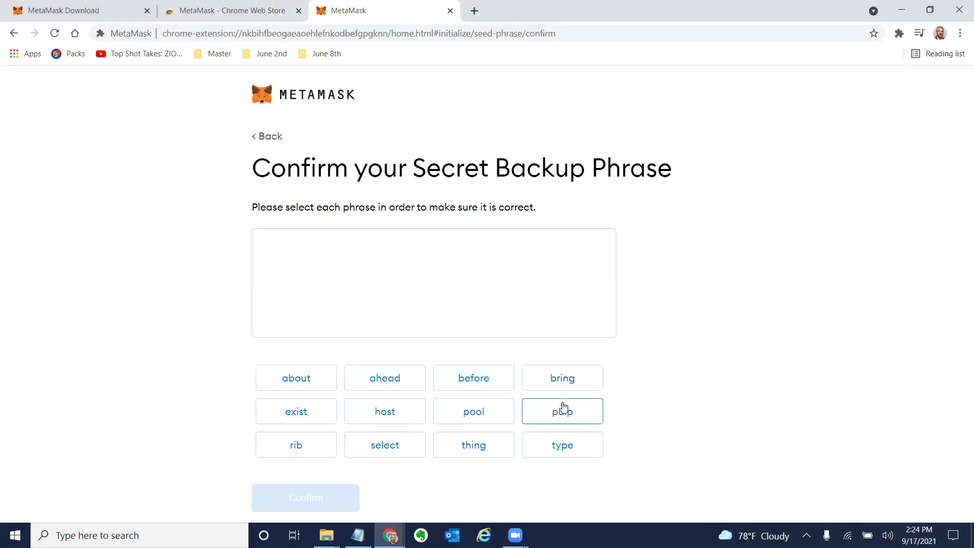
pyautogui.click(562, 411)
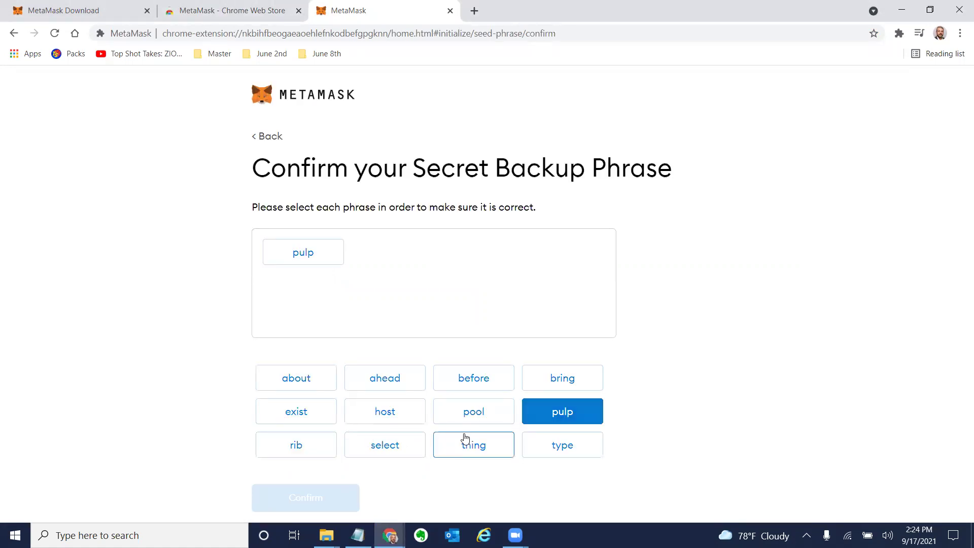
pyautogui.click(395, 412)
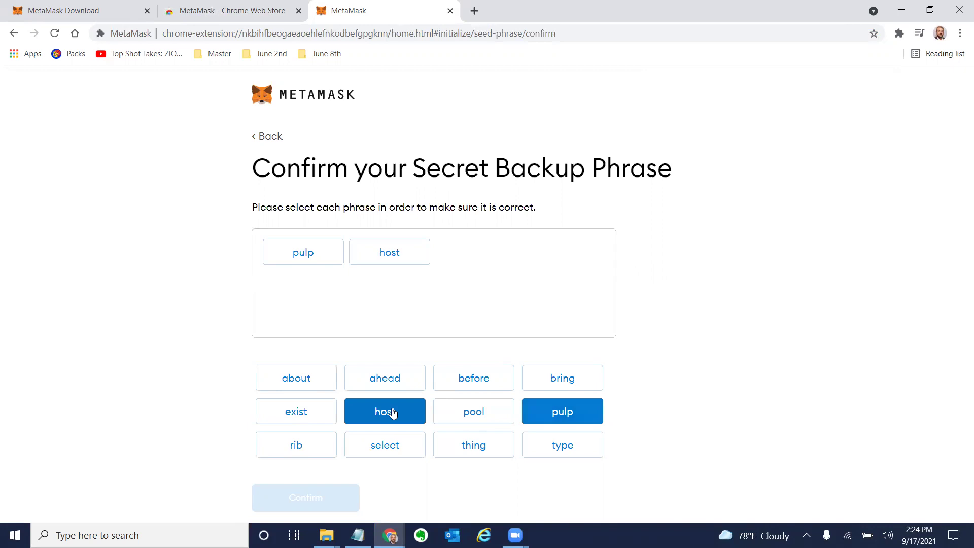
pyautogui.click(458, 410)
pyautogui.hotkey('alt', 'Tab')
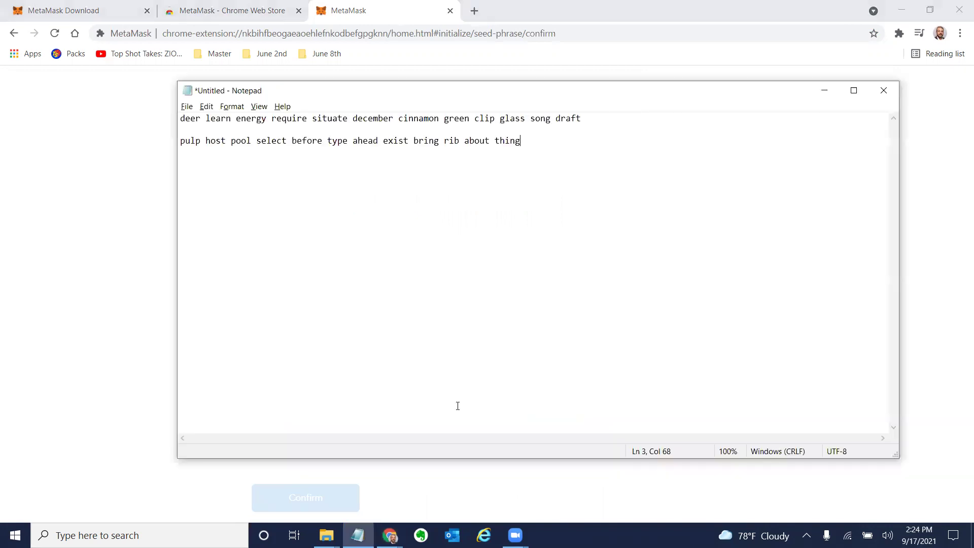
pyautogui.hotkey('alt', 'Tab')
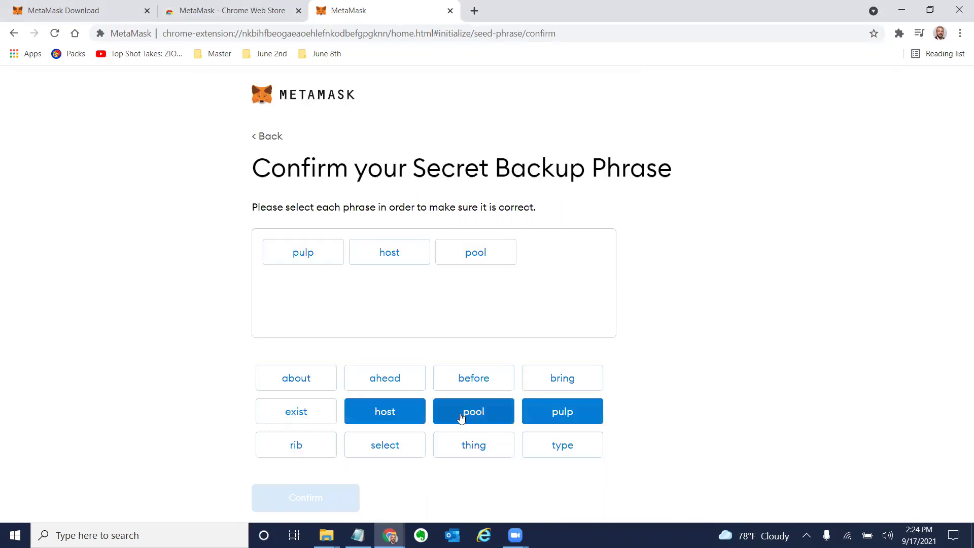
pyautogui.click(398, 451)
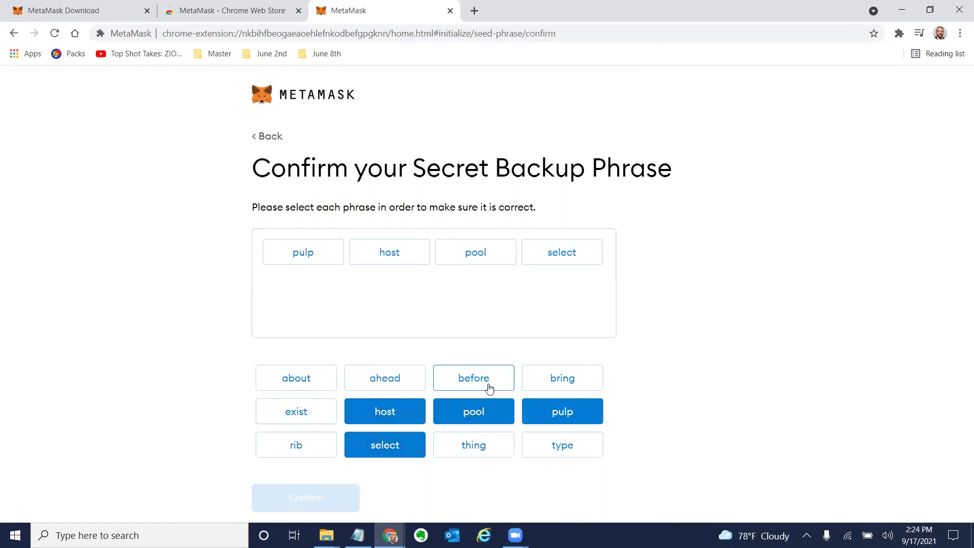
pyautogui.click(487, 386)
pyautogui.click(560, 445)
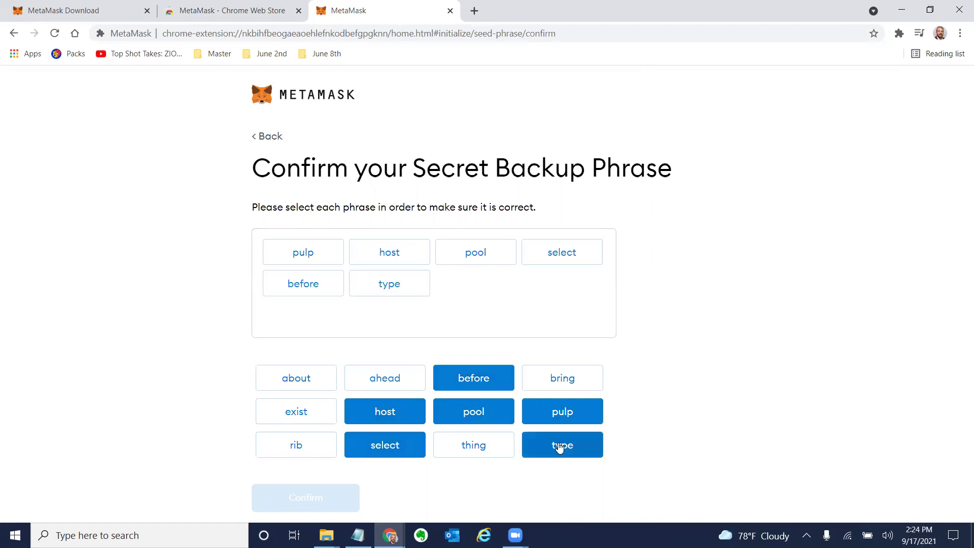
# Add phrase words seven through twelve in order and submit the backup phrase check.
pyautogui.hotkey('alt', 'Tab')
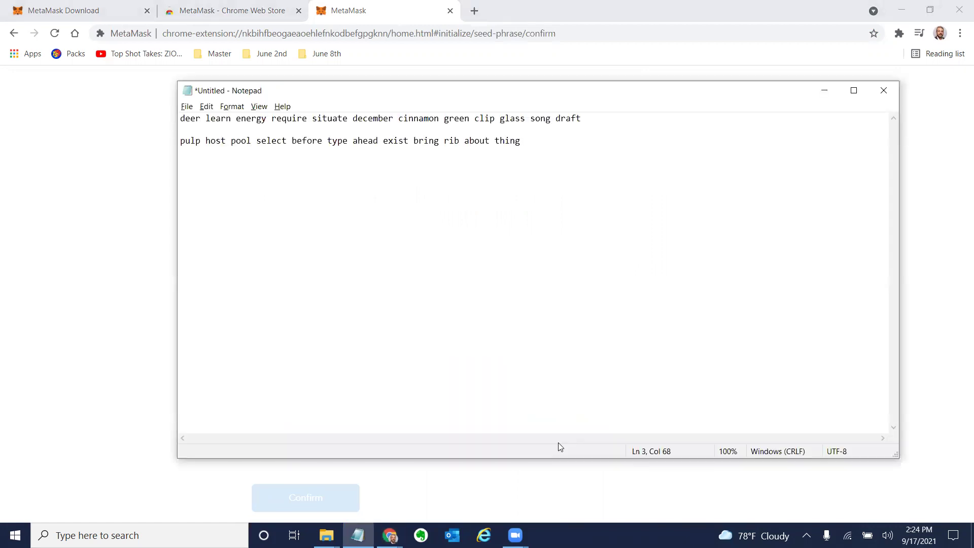
pyautogui.hotkey('alt', 'Tab')
pyautogui.click(393, 384)
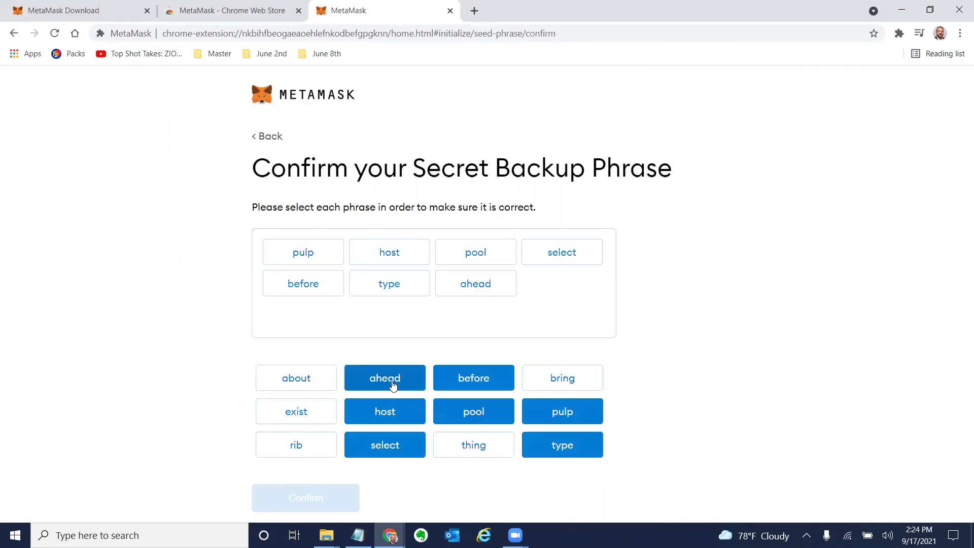
pyautogui.click(315, 419)
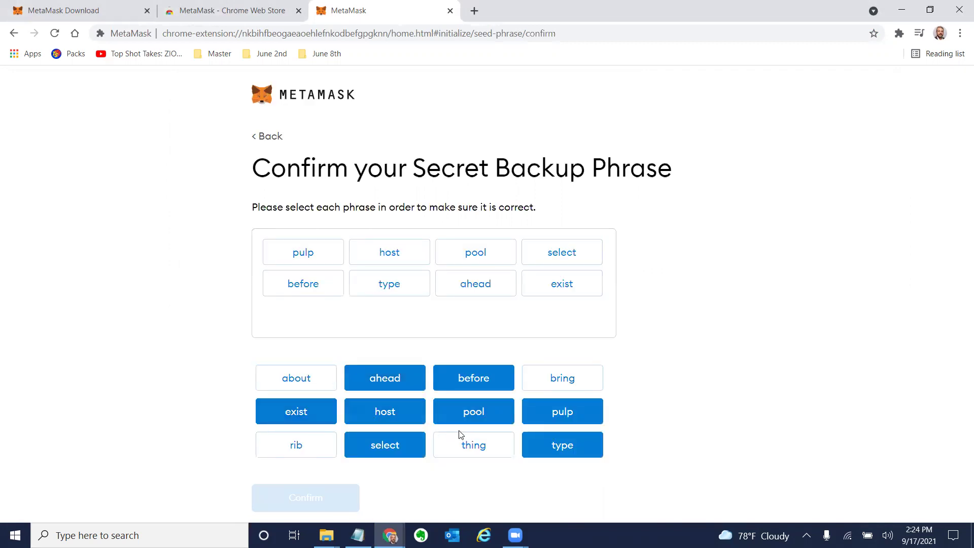
pyautogui.click(583, 375)
pyautogui.hotkey('alt', 'Tab')
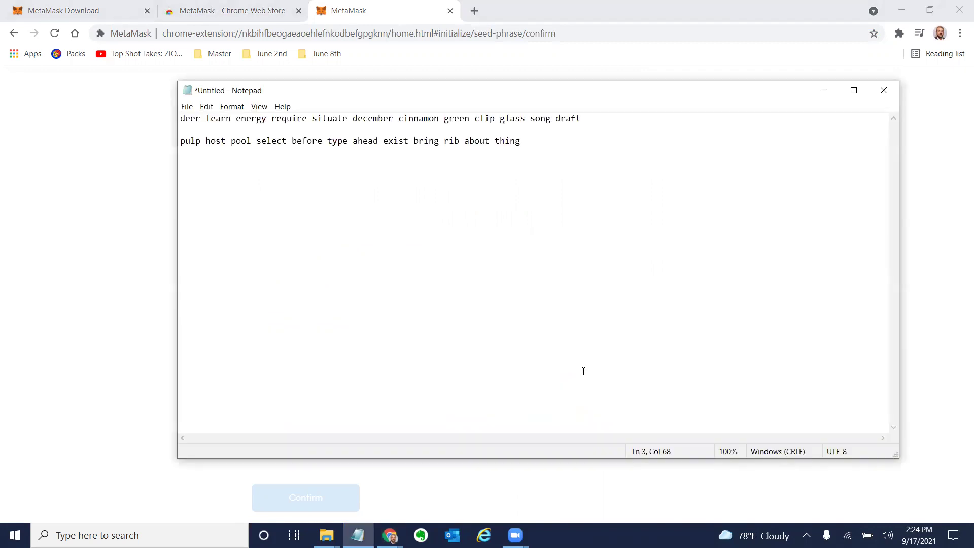
pyautogui.hotkey('alt', 'Tab')
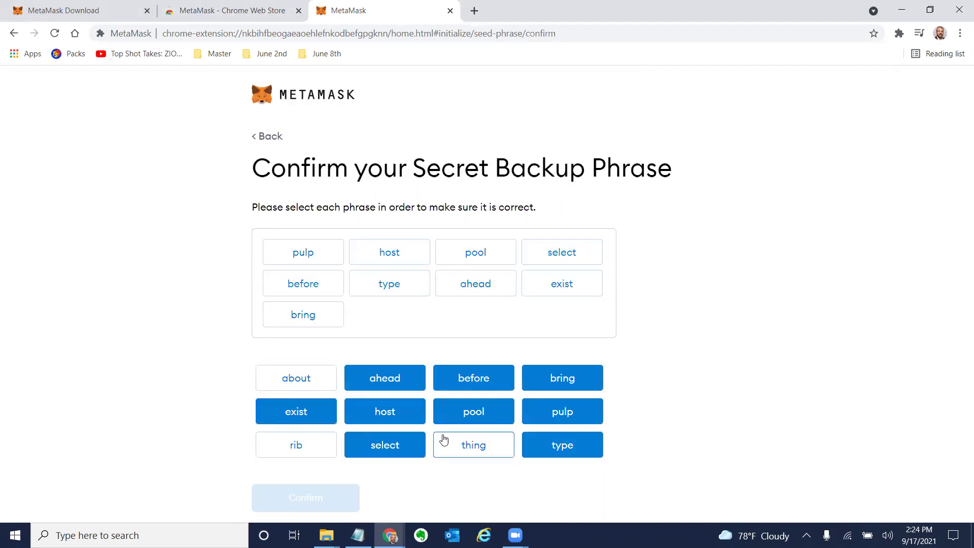
pyautogui.click(300, 444)
pyautogui.click(311, 376)
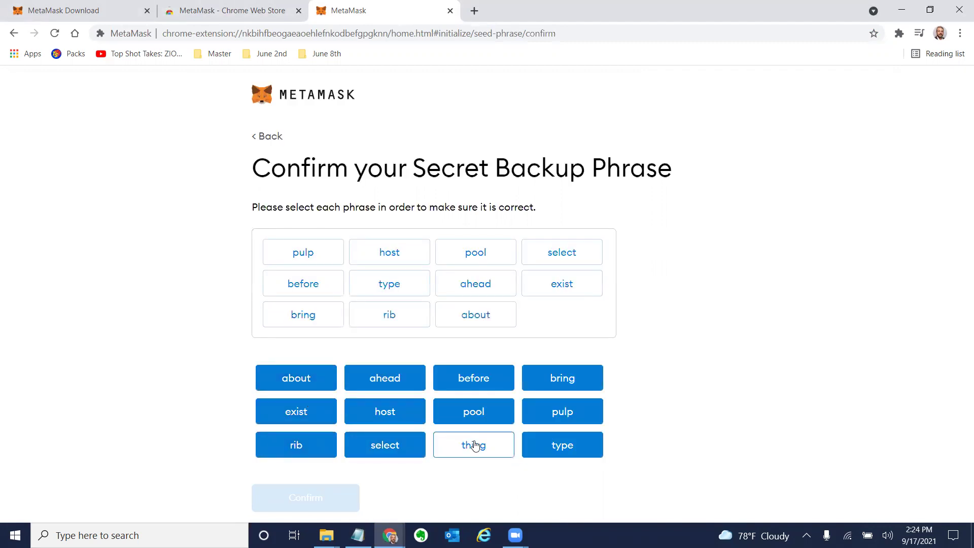
pyautogui.click(474, 446)
pyautogui.press('Return')
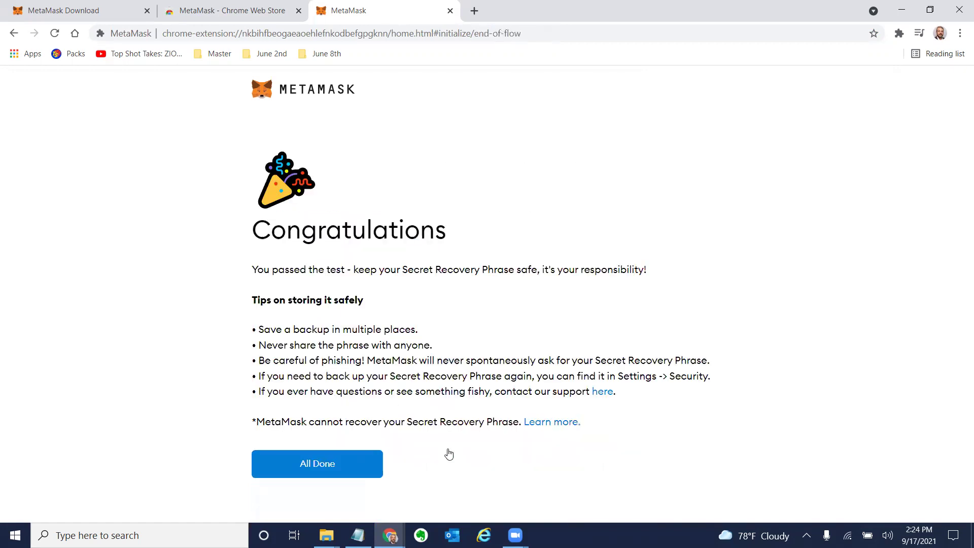
pyautogui.click(356, 449)
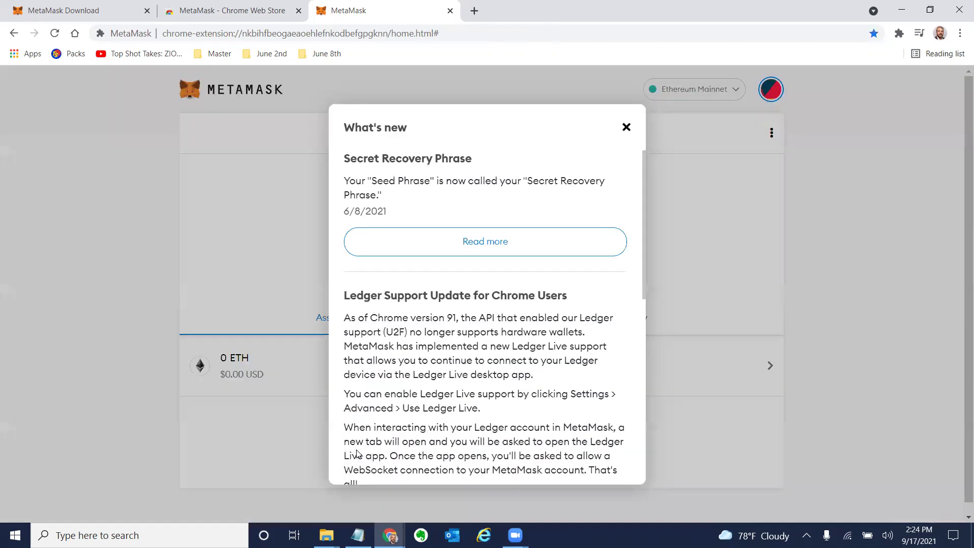
pyautogui.scroll(-1, 494, 229)
pyautogui.click(626, 127)
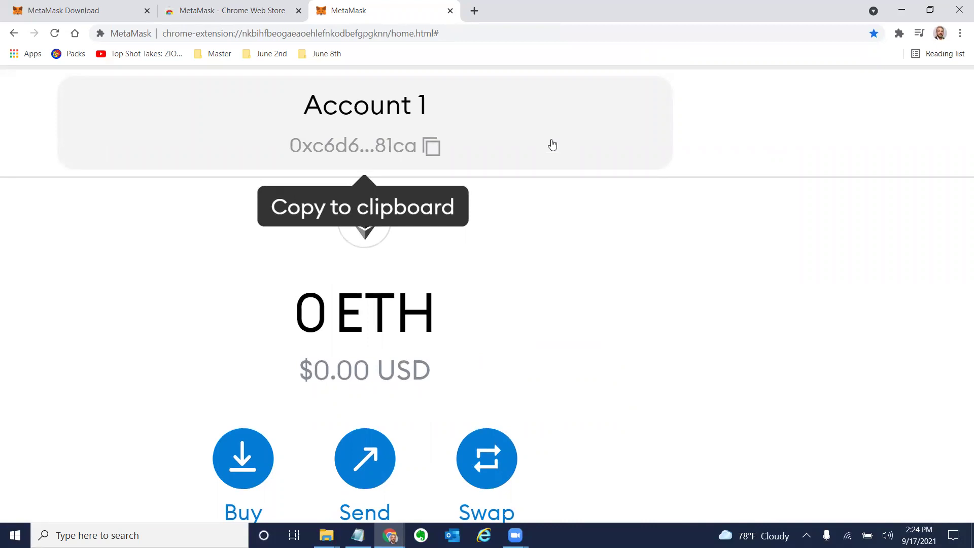
pyautogui.hotkey('alt', 'Tab')
pyautogui.press('Return')
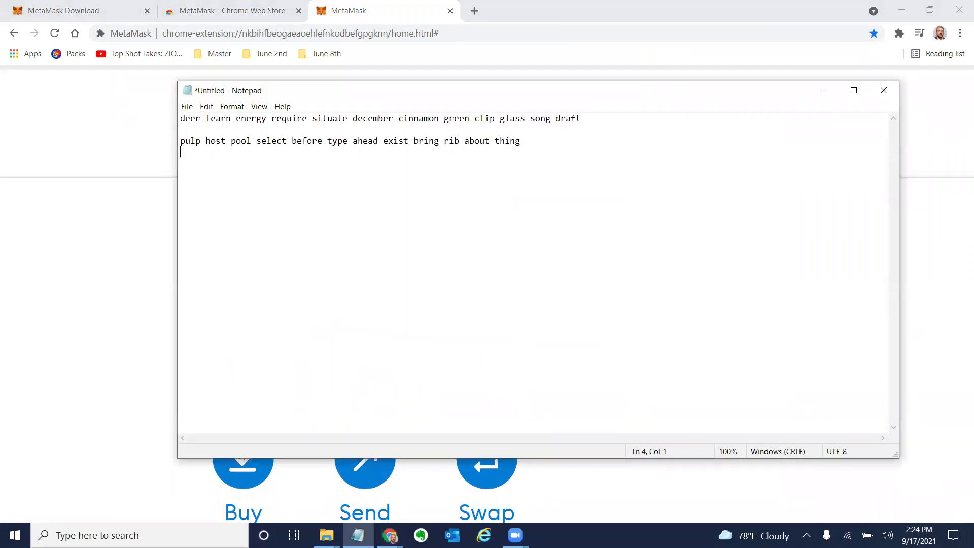
pyautogui.write('0x')
pyautogui.press('Tab')
pyautogui.hotkey('alt', 'Tab')
pyautogui.hotkey('alt', 'Tab')
pyautogui.write('c')
pyautogui.press('BackSpace')
pyautogui.press('BackSpace')
pyautogui.write('c6')
pyautogui.hotkey('alt', 'Tab')
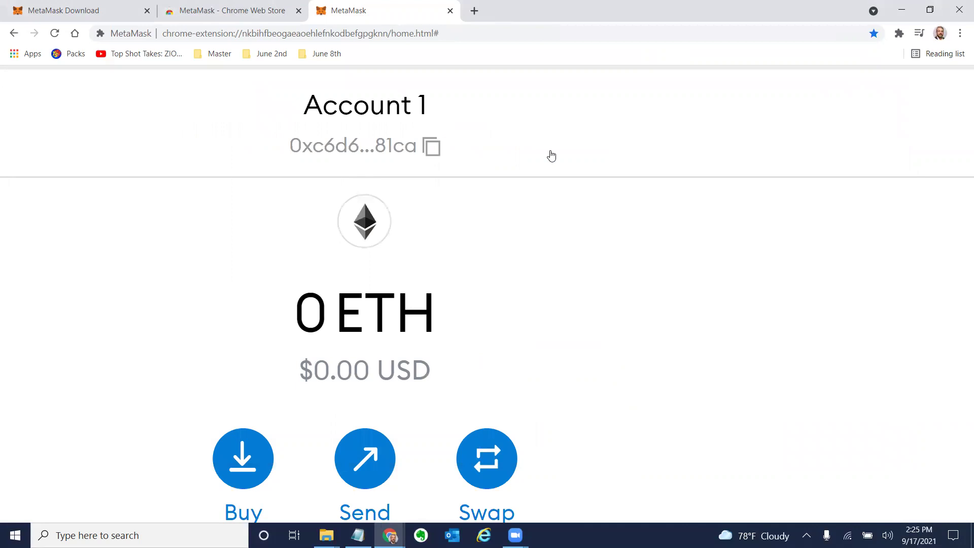
pyautogui.hotkey('alt', 'Tab')
pyautogui.write('d6')
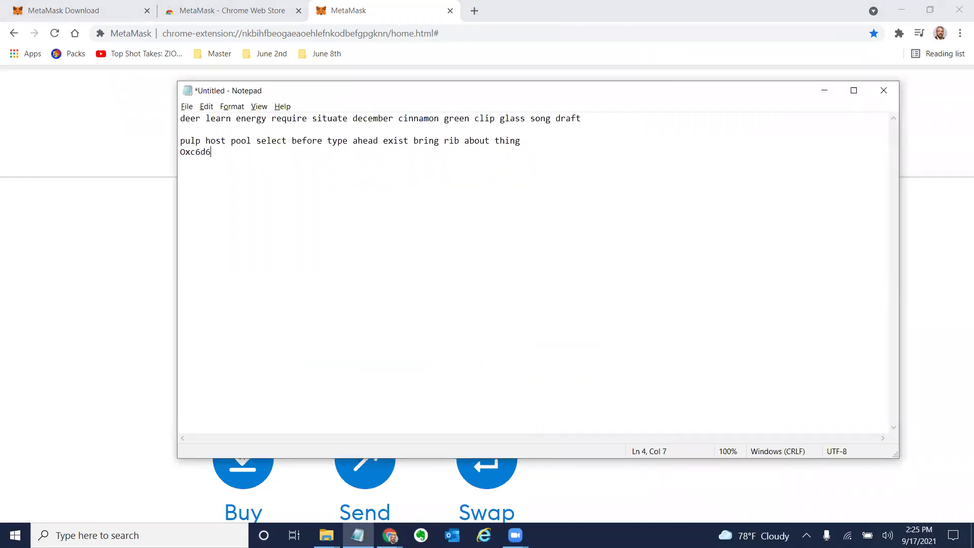
pyautogui.click(604, 122)
pyautogui.press('Return')
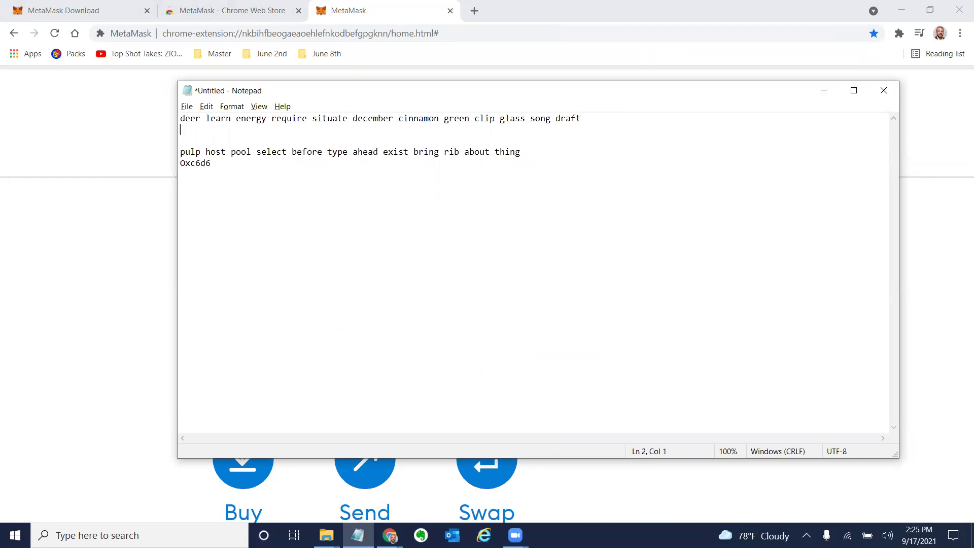
pyautogui.hotkey('alt', 'Tab')
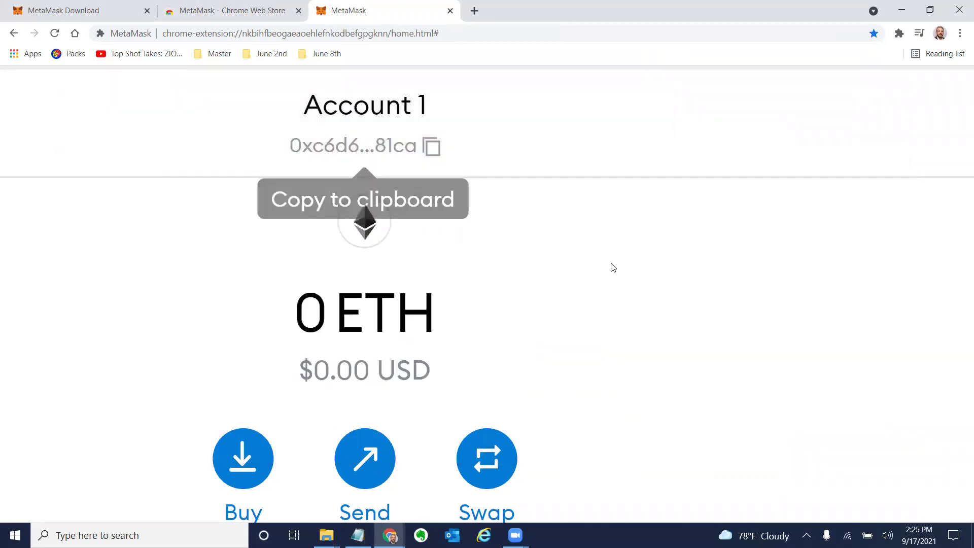
pyautogui.hotkey('ctrl', '-')
pyautogui.hotkey('ctrl', '-')
pyautogui.hotkey('ctrl', '-')
pyautogui.hotkey('ctrl', '-')
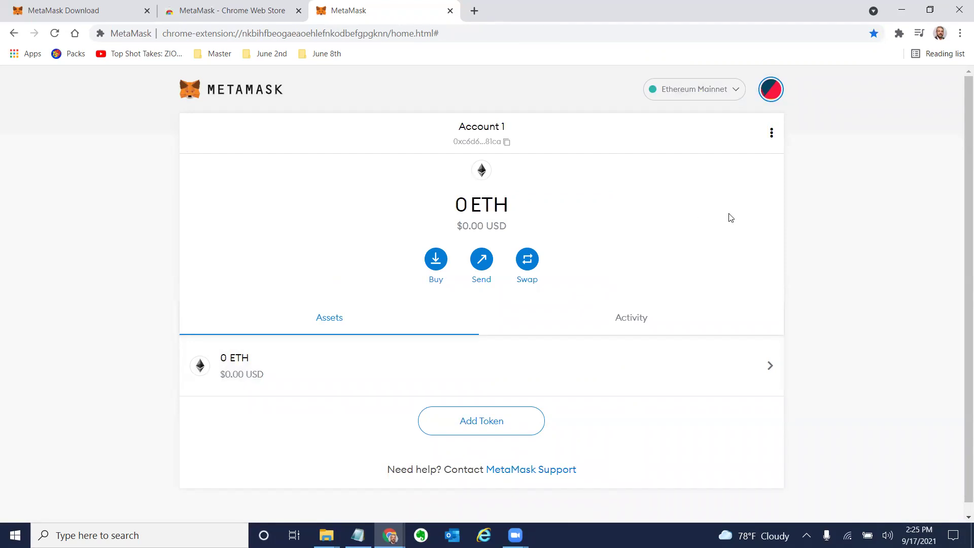
pyautogui.hotkey('ctrl', '+')
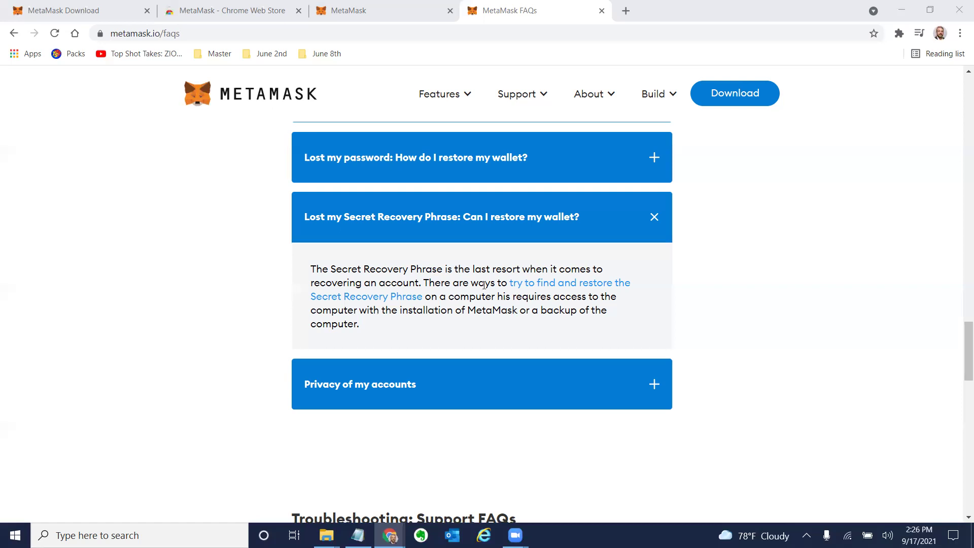
# Open the 'try to find and restore the Secret Recovery Phrase' article, skim it, then return to the FAQs.
pyautogui.click(532, 283)
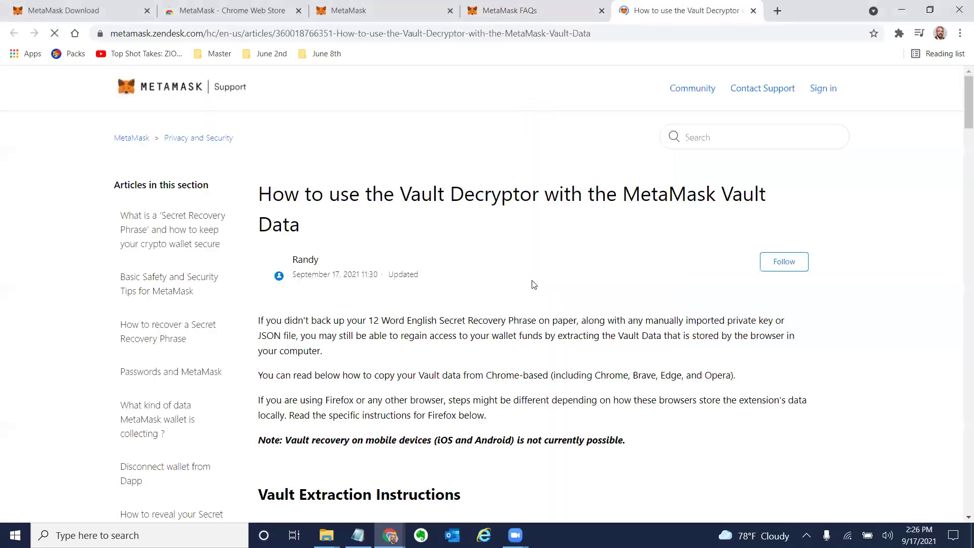
pyautogui.scroll(-5, 530, 361)
pyautogui.scroll(-6, 530, 361)
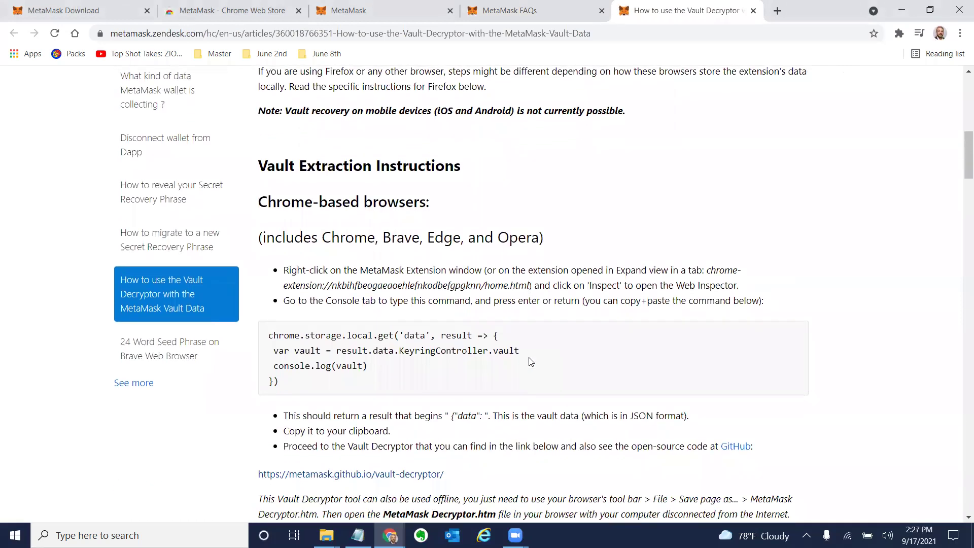
pyautogui.scroll(-1, 530, 361)
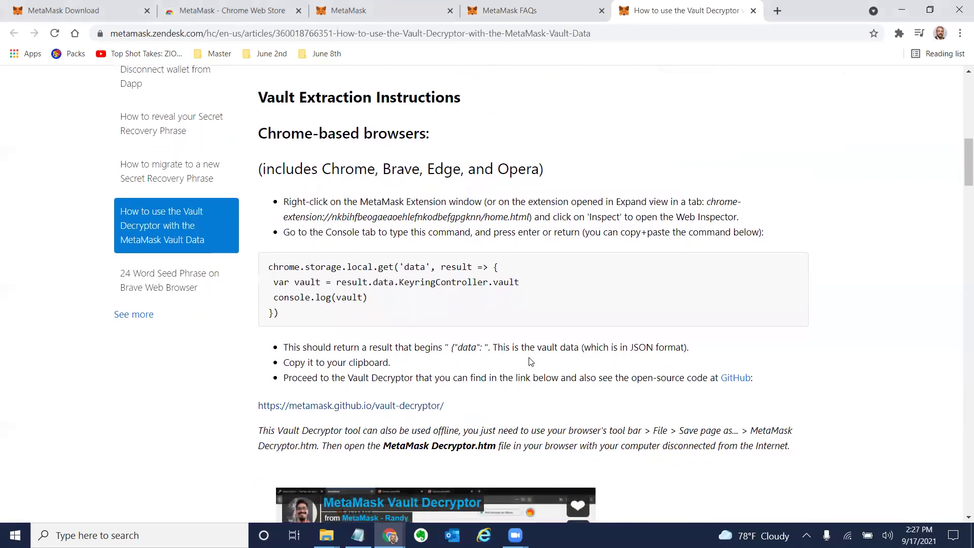
pyautogui.click(577, 17)
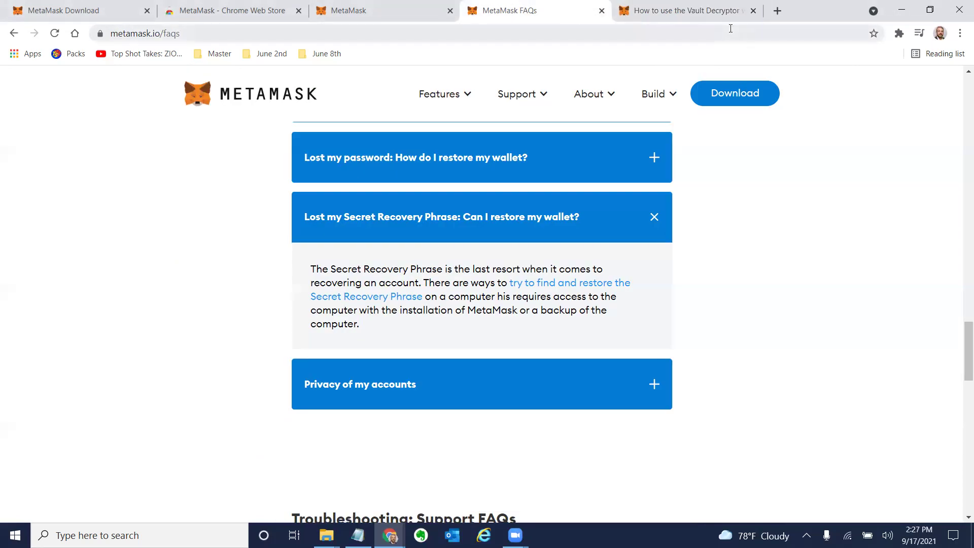
# Open Chrome's extension management page and launch the developer tools with Inspect.
pyautogui.click(402, 10)
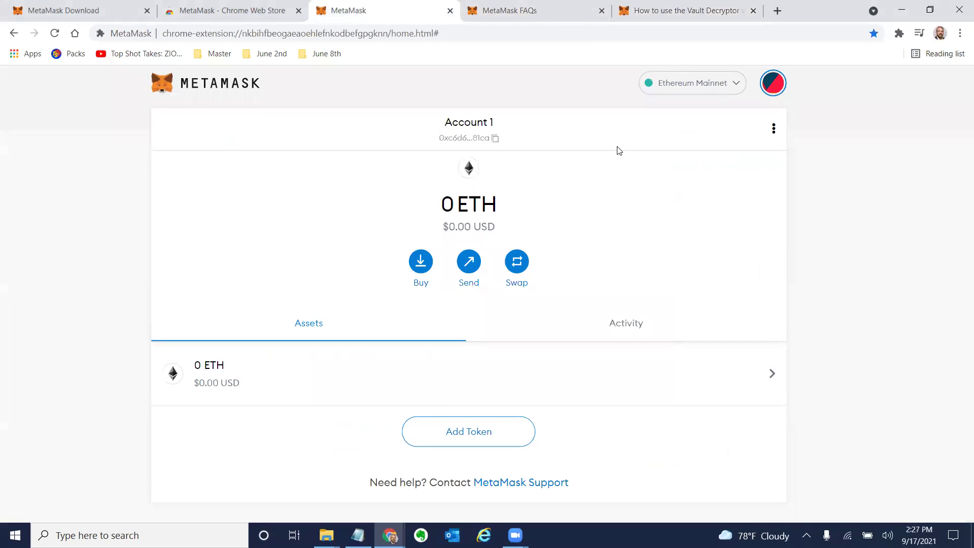
pyautogui.click(899, 34)
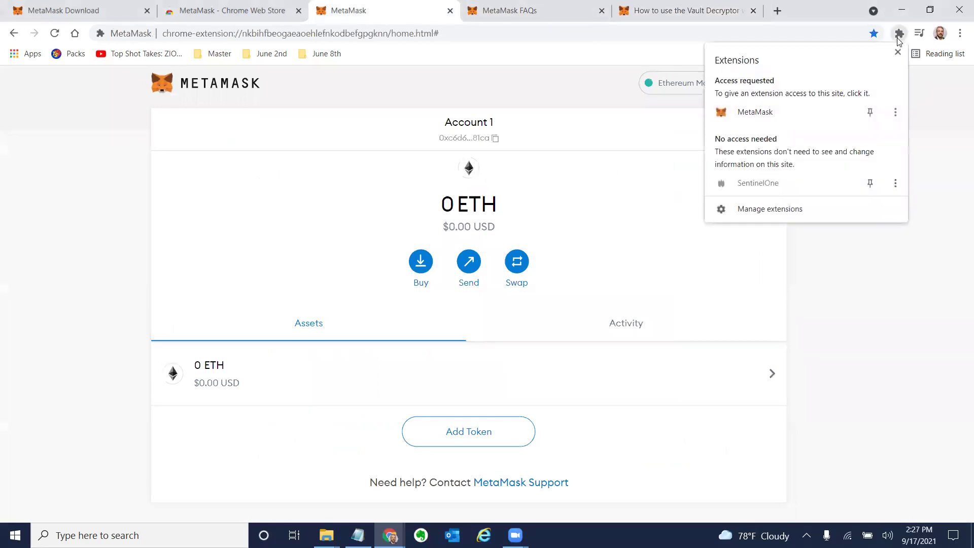
pyautogui.click(800, 215)
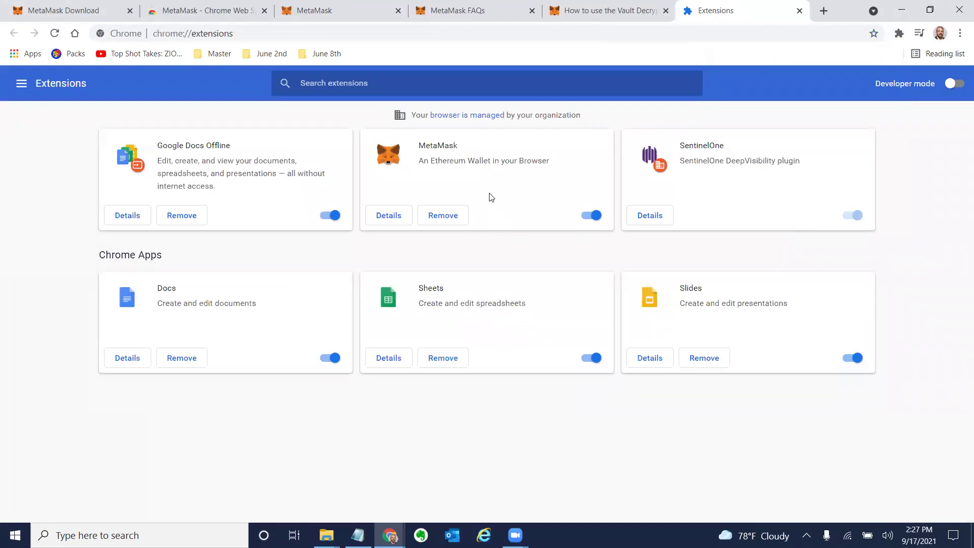
pyautogui.rightClick(490, 194)
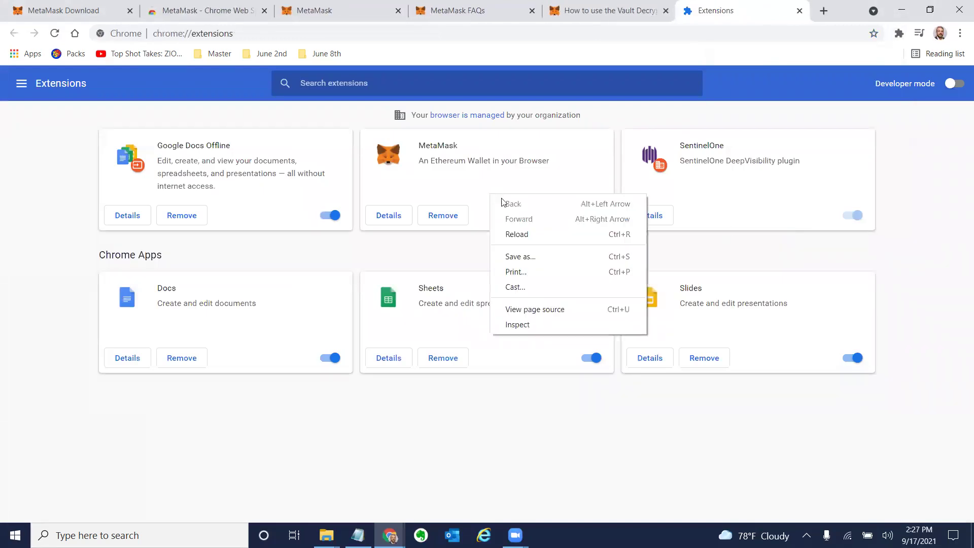
pyautogui.click(547, 326)
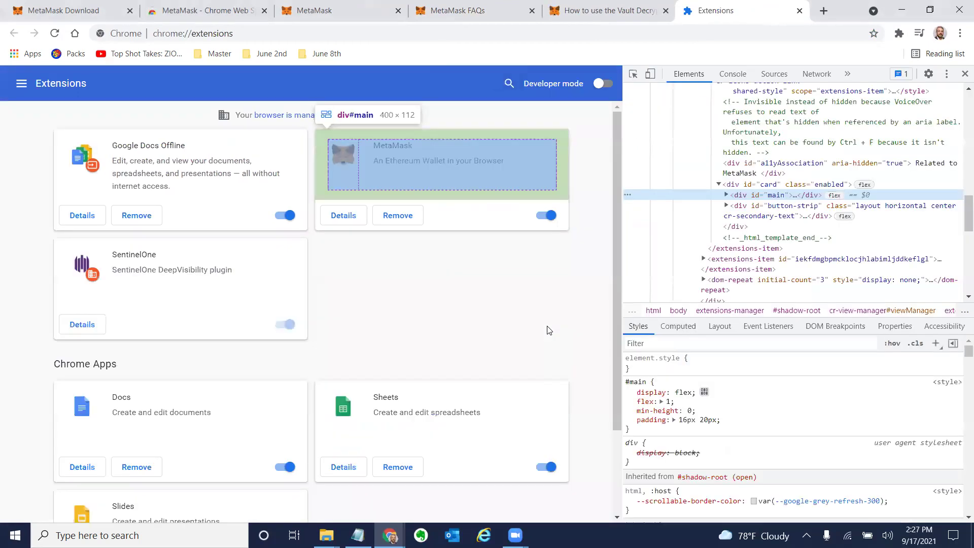
# Load the MetaMask chrome-extension page address from the article and dismiss the What's new notice.
pyautogui.click(600, 18)
pyautogui.scroll(-1, 550, 359)
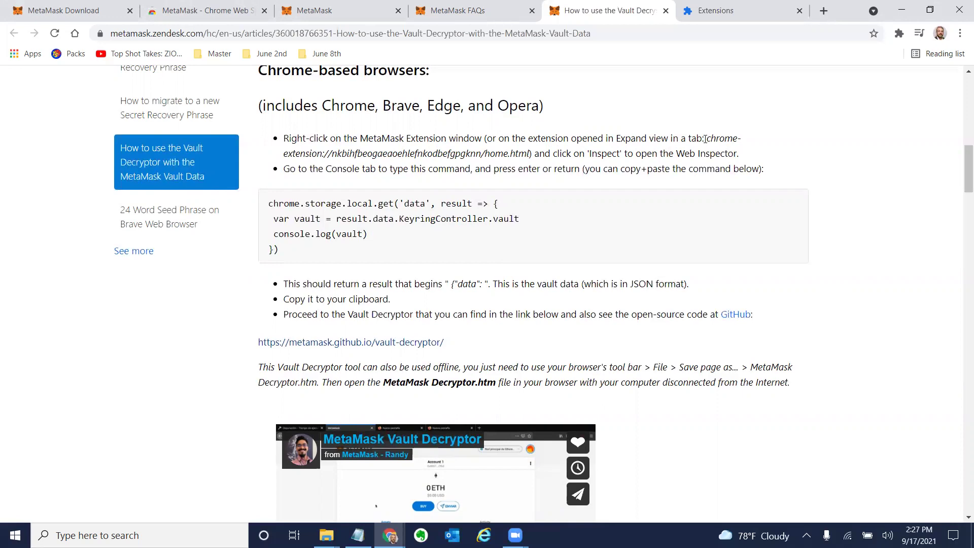
pyautogui.moveTo(705, 139); pyautogui.dragTo(531, 157)
pyautogui.hotkey('ctrl', 'c')
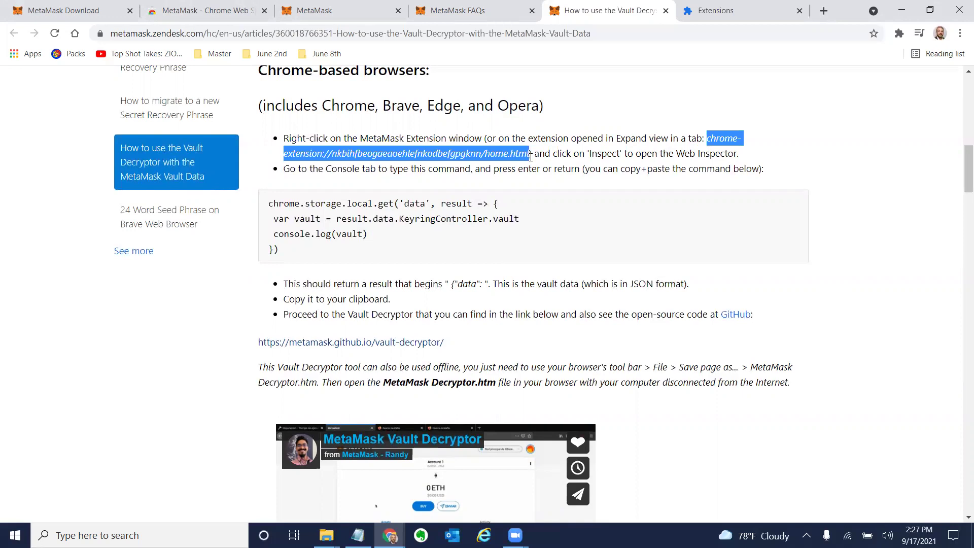
pyautogui.click(701, 15)
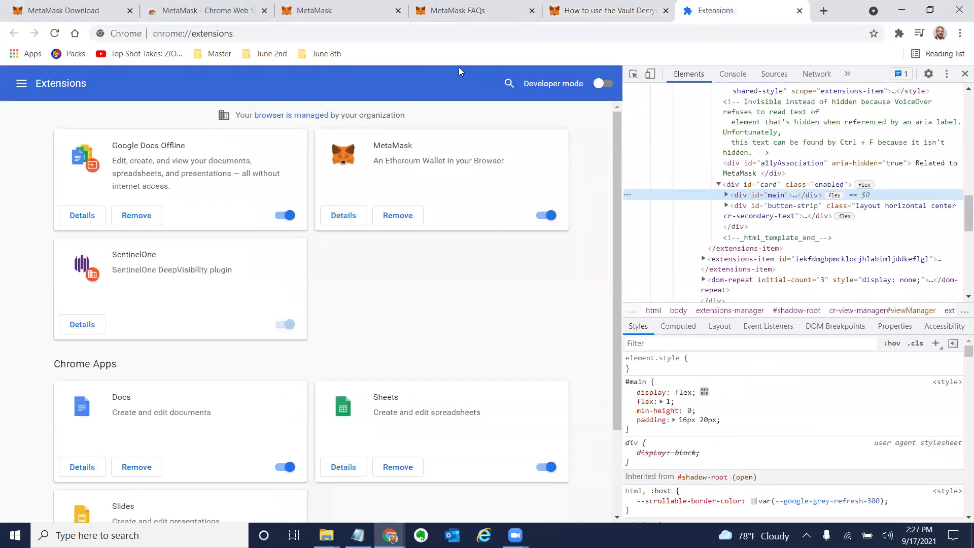
pyautogui.click(427, 39)
pyautogui.hotkey('ctrl', 'v')
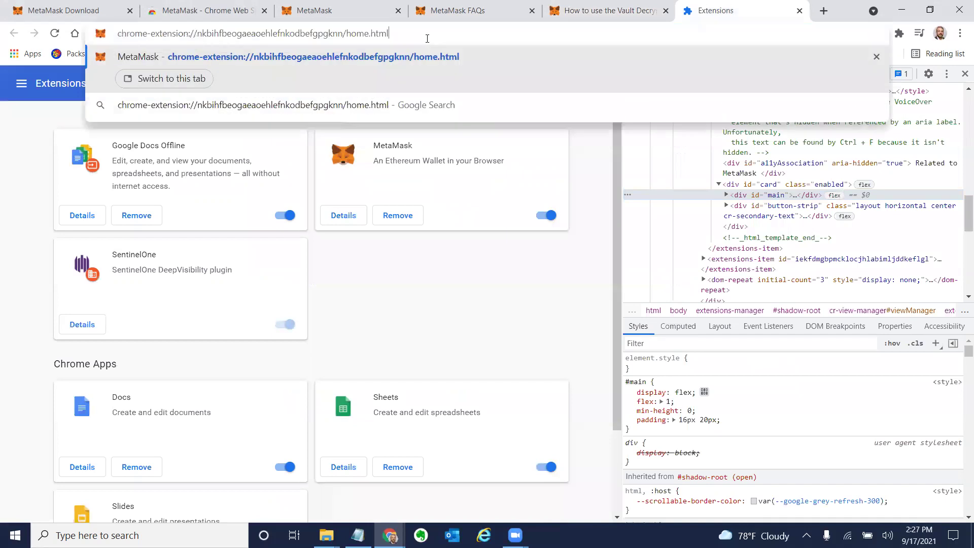
pyautogui.press('Return')
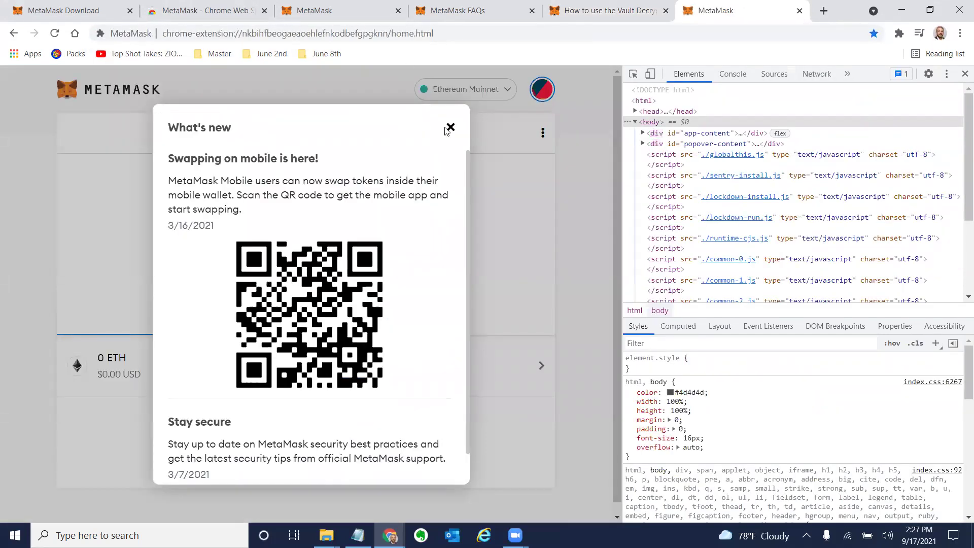
pyautogui.click(451, 127)
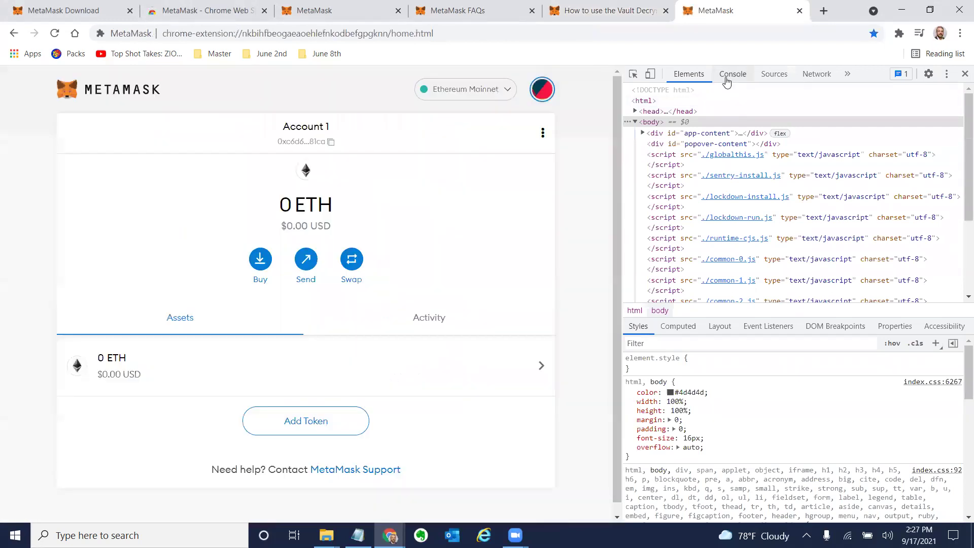
# Run the article's chrome.storage.local.get command in the DevTools Console, then return to the article.
pyautogui.click(729, 75)
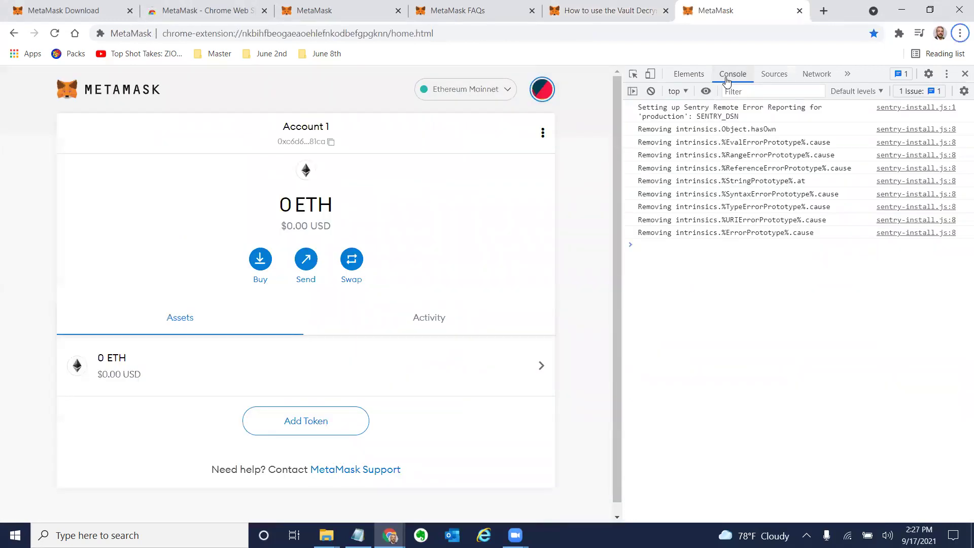
pyautogui.click(605, 8)
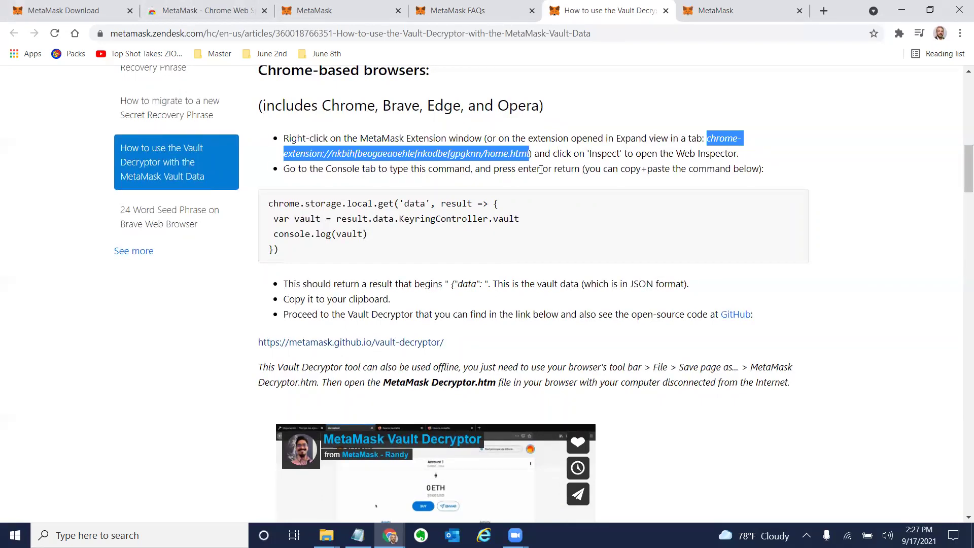
pyautogui.click(280, 251)
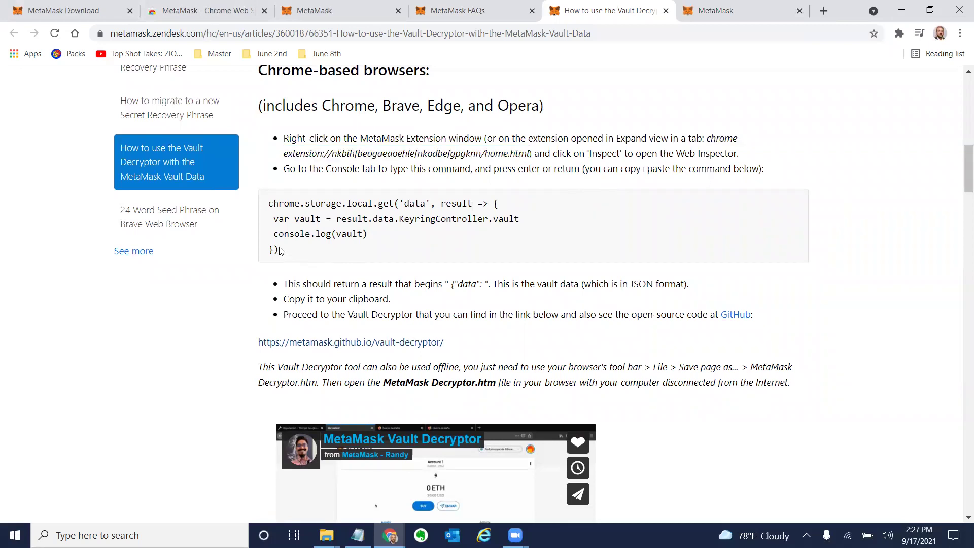
pyautogui.moveTo(281, 250); pyautogui.dragTo(263, 210)
pyautogui.hotkey('ctrl', 'c')
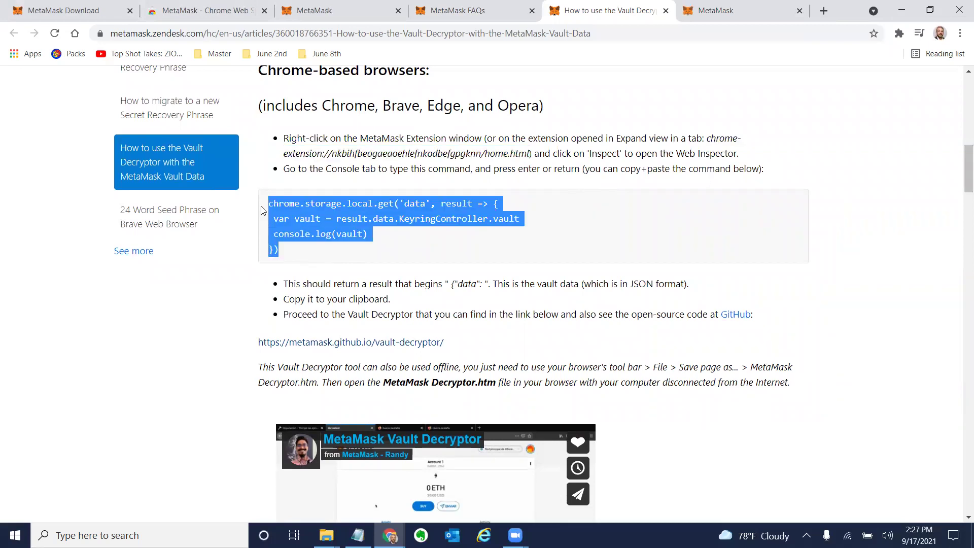
pyautogui.click(709, 17)
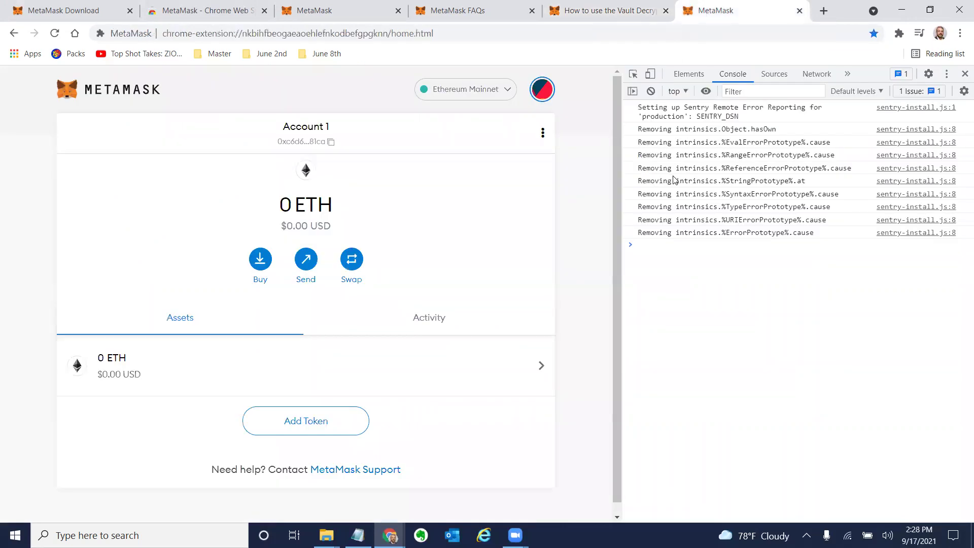
pyautogui.click(671, 241)
pyautogui.hotkey('ctrl', 'v')
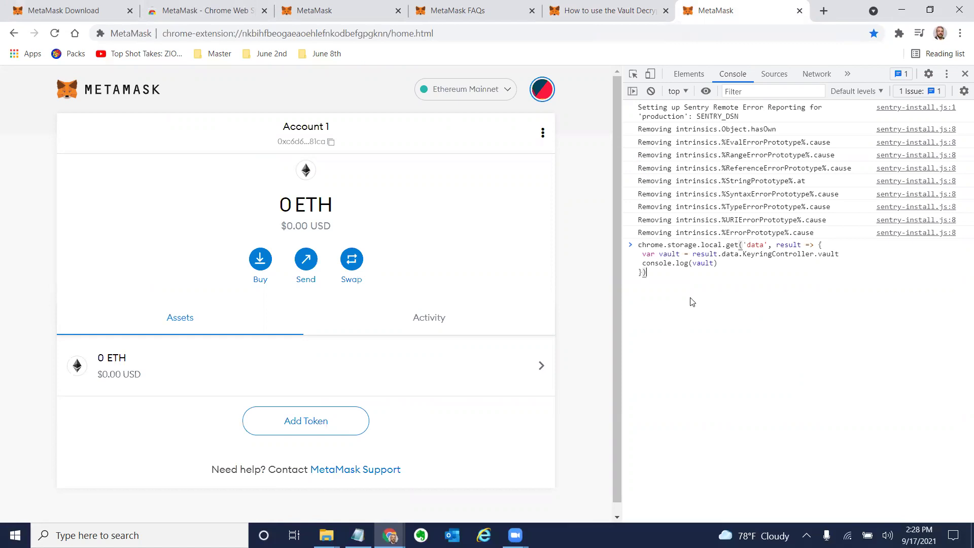
pyautogui.press('Return')
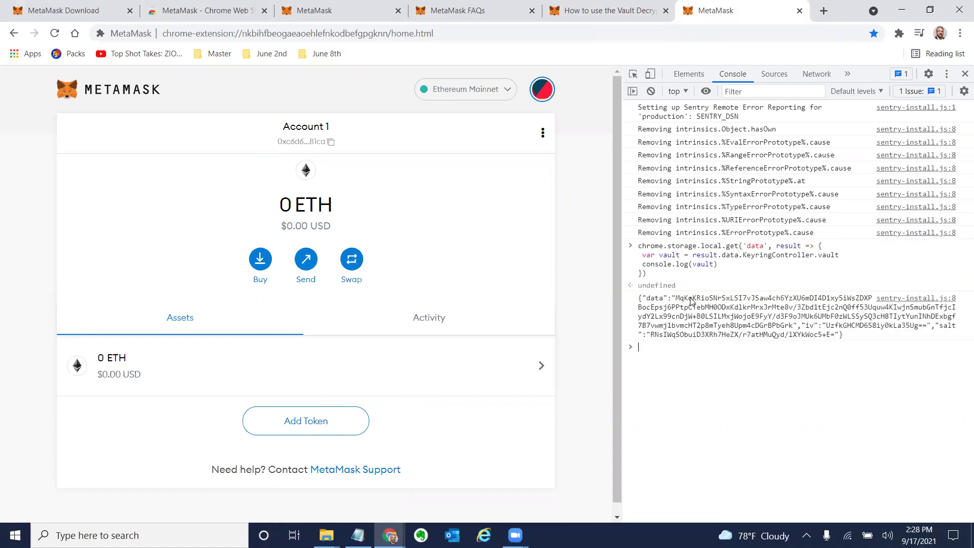
pyautogui.click(634, 13)
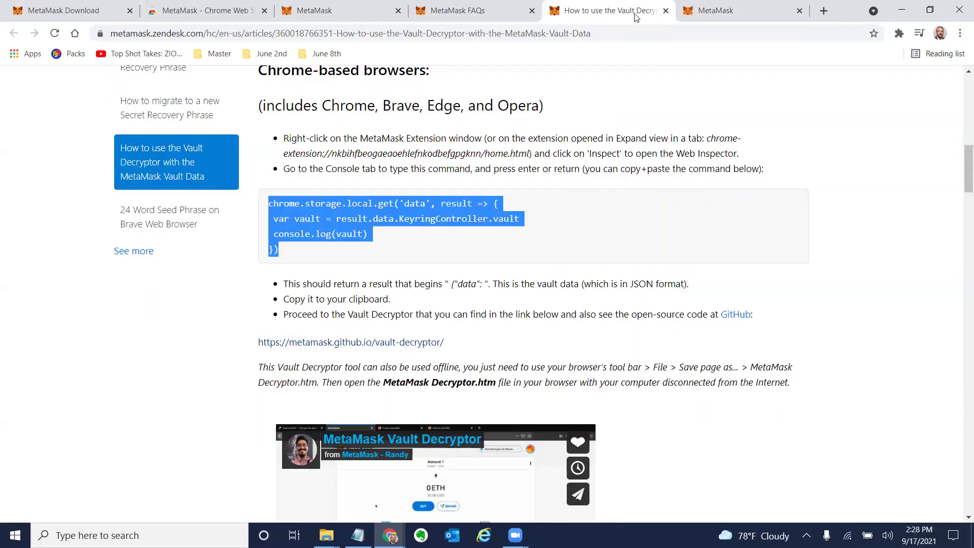
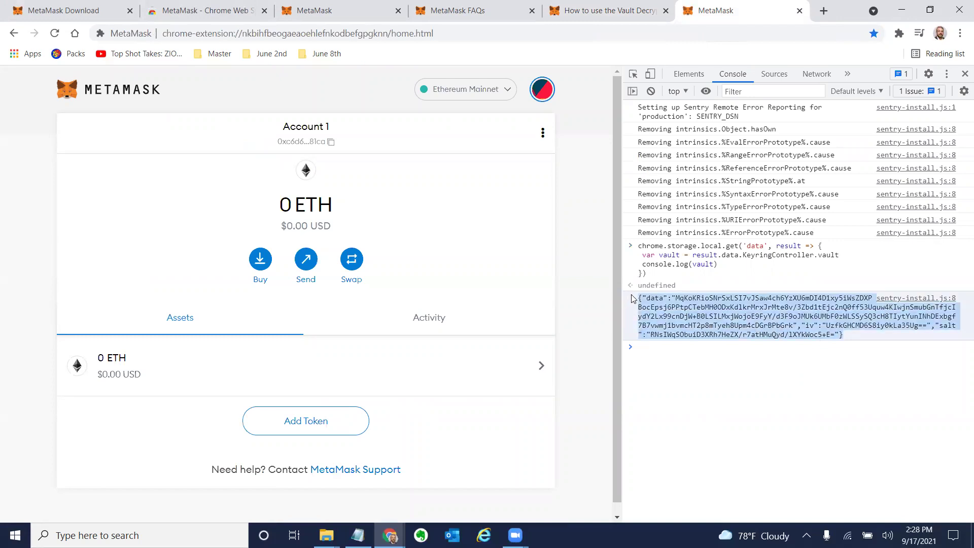
# Open the 'How to use the Vault Decryptor' help article and scroll to the console command and decryptor link.
pyautogui.click(613, 20)
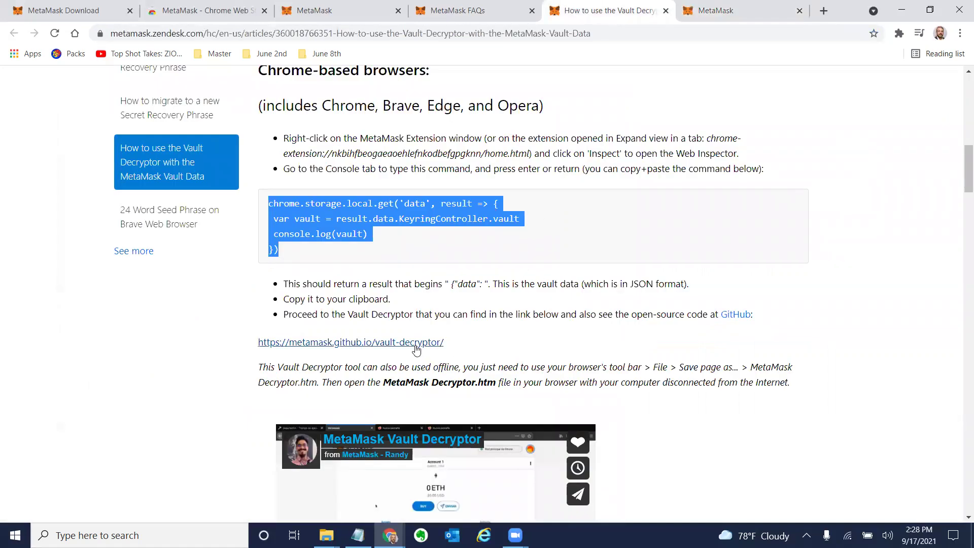
pyautogui.scroll(-5, 428, 382)
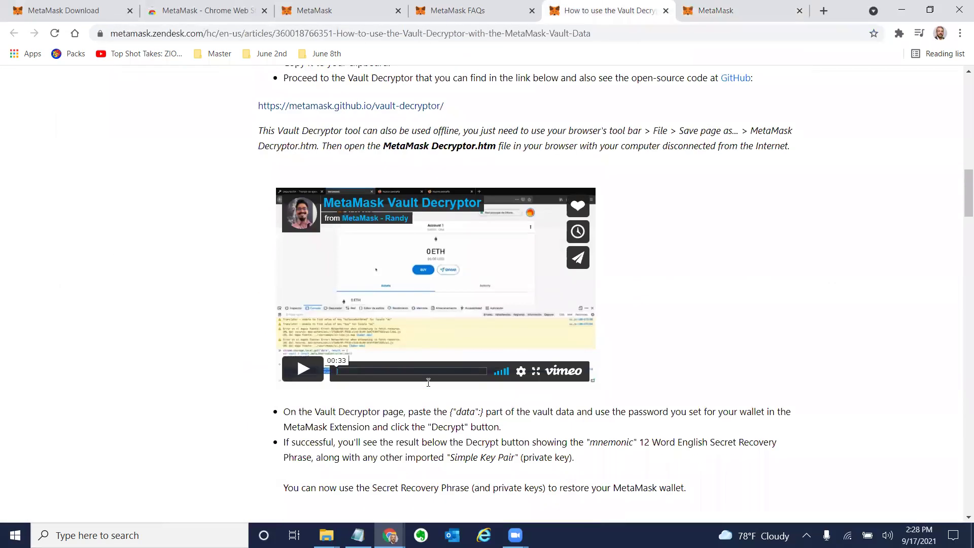
pyautogui.scroll(1, 434, 355)
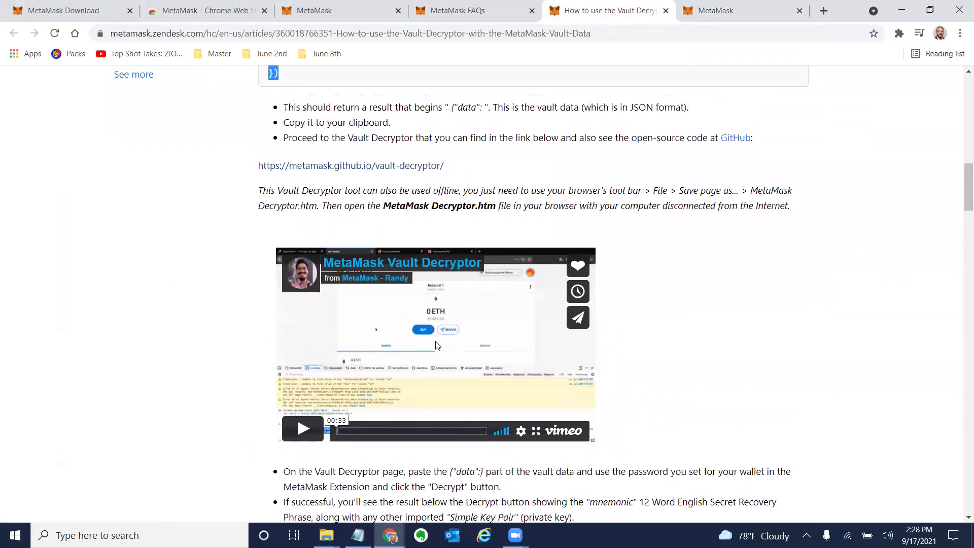
pyautogui.scroll(-8, 435, 344)
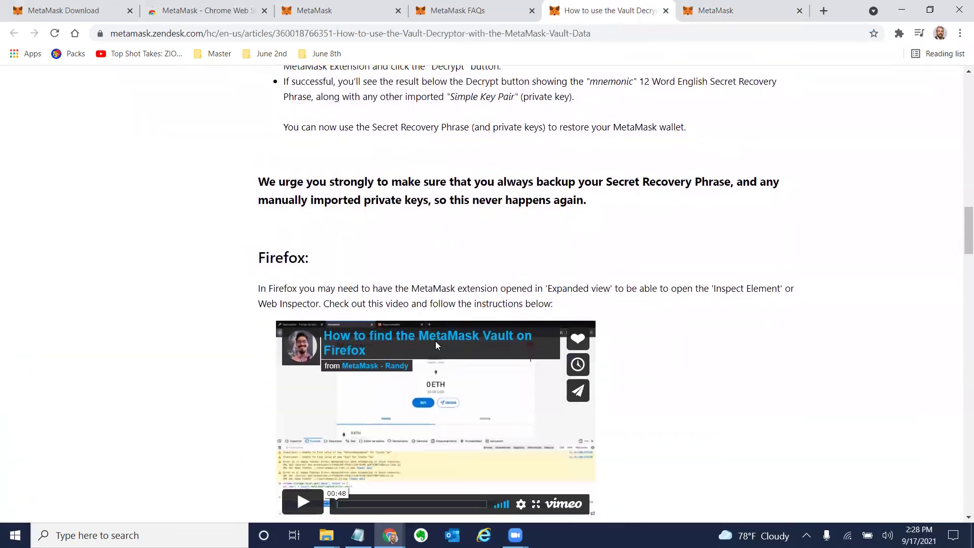
pyautogui.scroll(10, 436, 343)
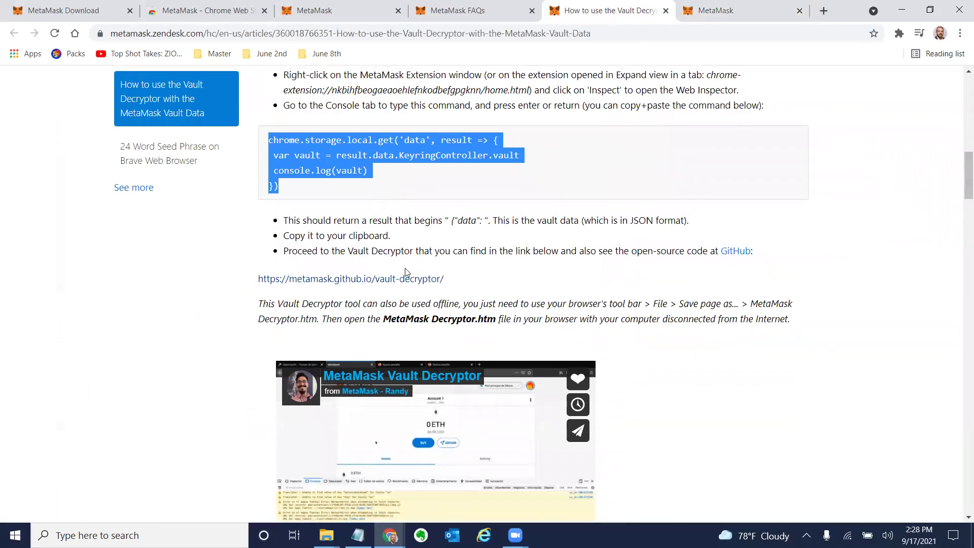
pyautogui.scroll(1, 406, 272)
# Paste the vault data into the Vault Decryptor, enter the wallet password, and decrypt to show the HD Key Tree phrase.
pyautogui.click(394, 315)
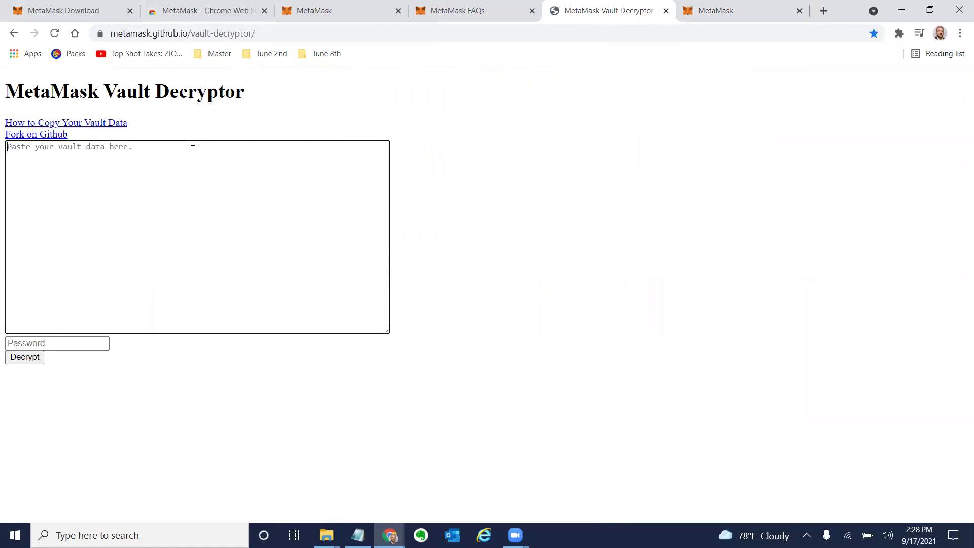
pyautogui.write('{"data":"MqKoKRioSNrSxLSI7vJSaw4ch6YzXU6mDI4D1xy5iWsZDXPBocEpsj6PPtpCTebMH0ODxKdlkrMrxJrMte8v/3Zbd1tEjc2nQ0ff53Uquw4KIwjnSmubGnTfjcIydY2Lx99cnDjW+B0LSILMxjWojoE9FyY/d3F9oJMUk6UMbF0zWLSSySQ3cH8TIytYunINhDExbgf7B7vwmj1bvmcHT2p8mTyeh8Upm4cDGrBPbGrk","iv":"UzfkGHCMD6S8iy0kLa35Ug==","salt":"RNsIWqSObuiD3XRh7HeZX/r7atHMuQyd/lXYkWoc5+E="}')
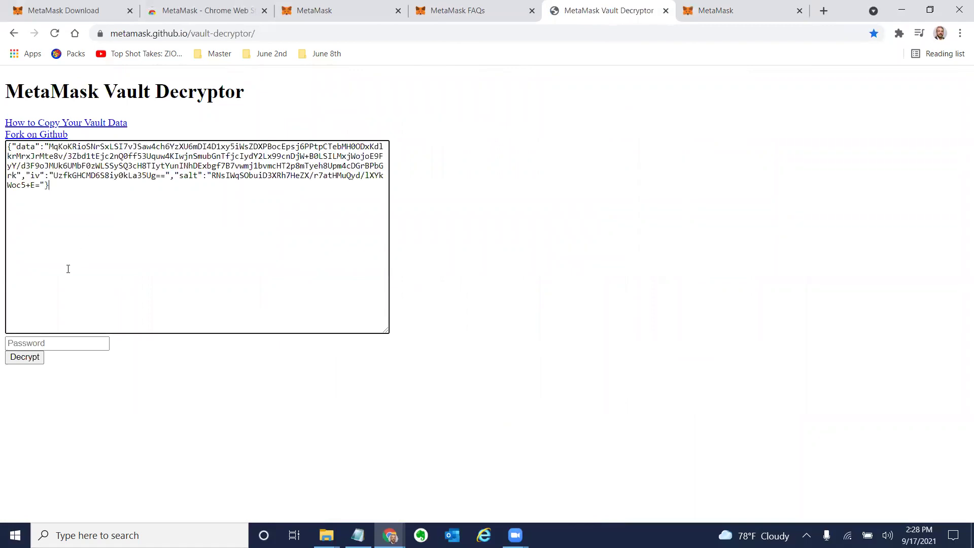
pyautogui.click(47, 339)
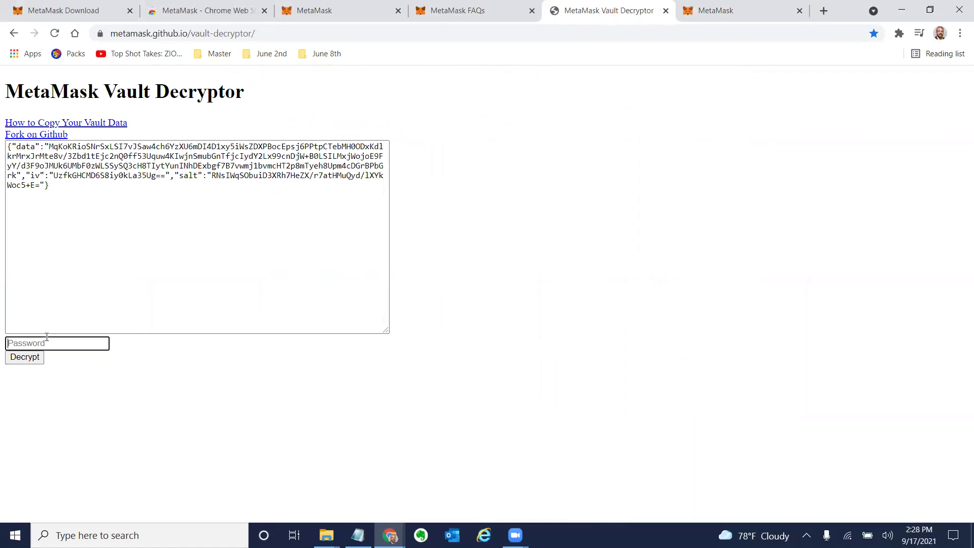
pyautogui.write('•••••••••••')
pyautogui.click(25, 358)
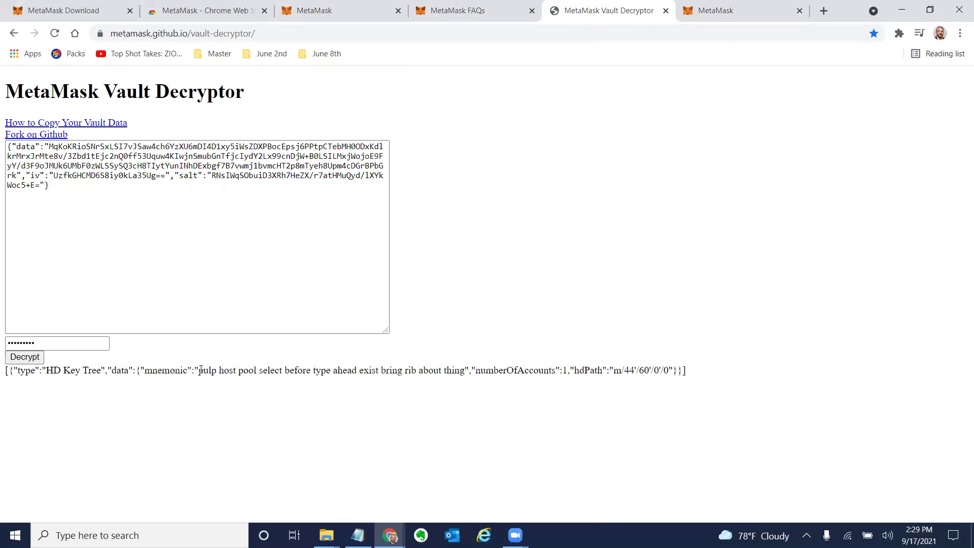
# Select the noted recovery phrase and address lines in Notepad, then return to the MetaMask wallet home tab.
pyautogui.hotkey('alt', 'Tab')
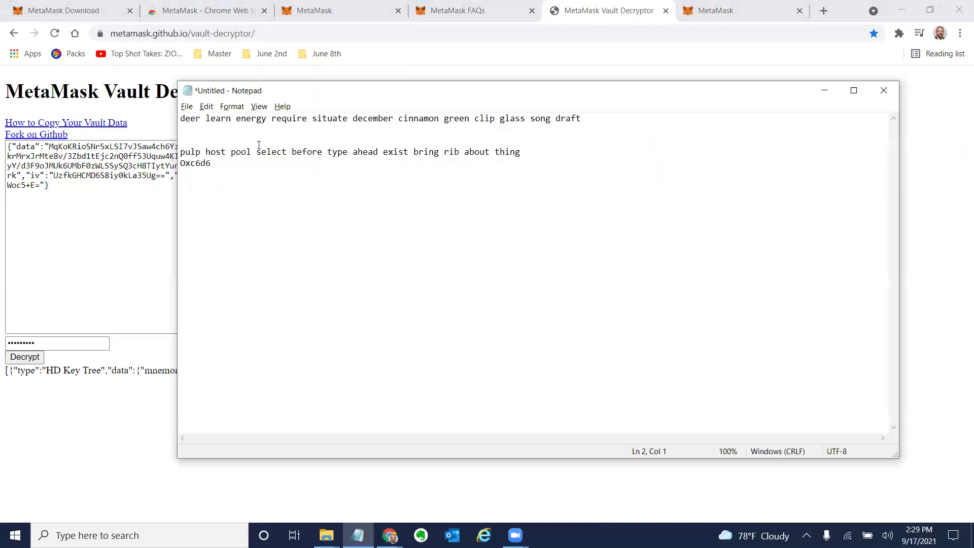
pyautogui.moveTo(235, 162); pyautogui.dragTo(178, 157)
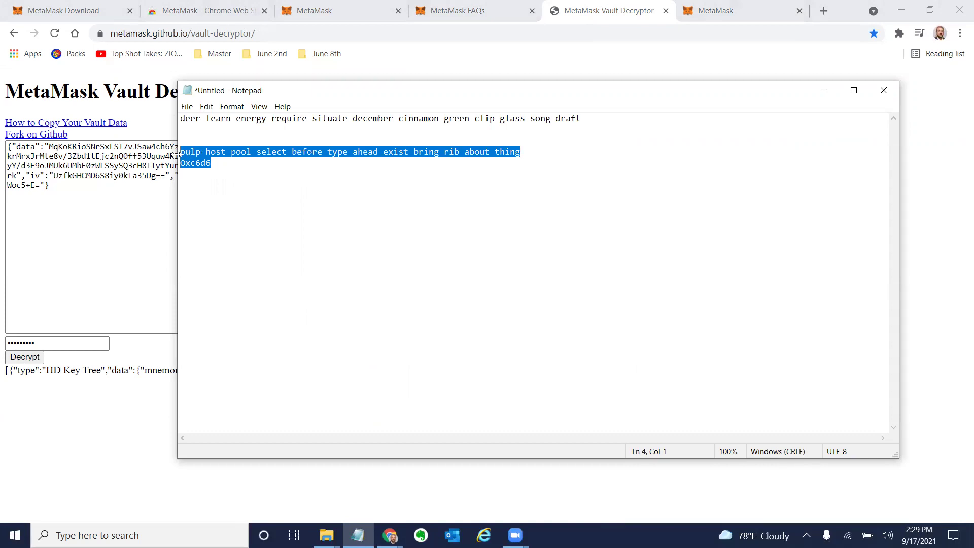
pyautogui.click(457, 12)
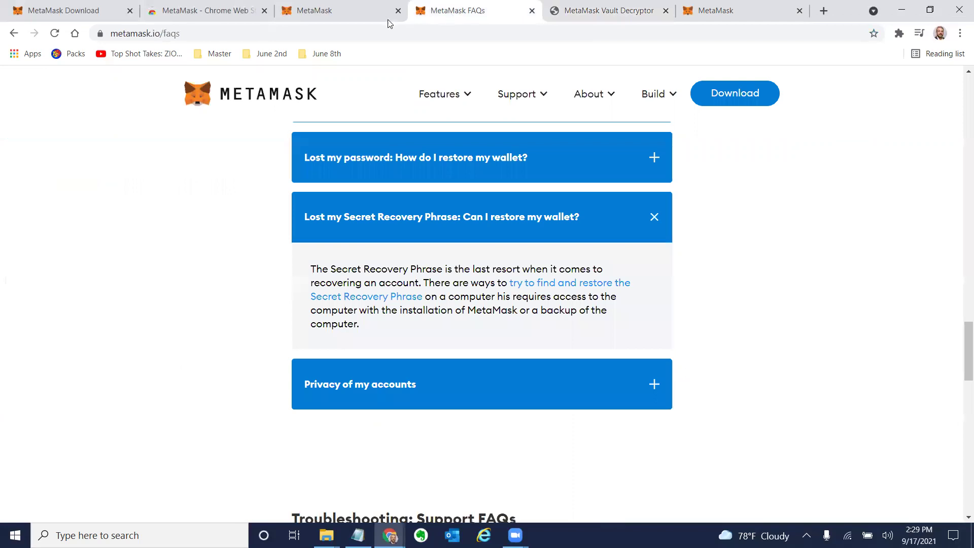
pyautogui.click(325, 10)
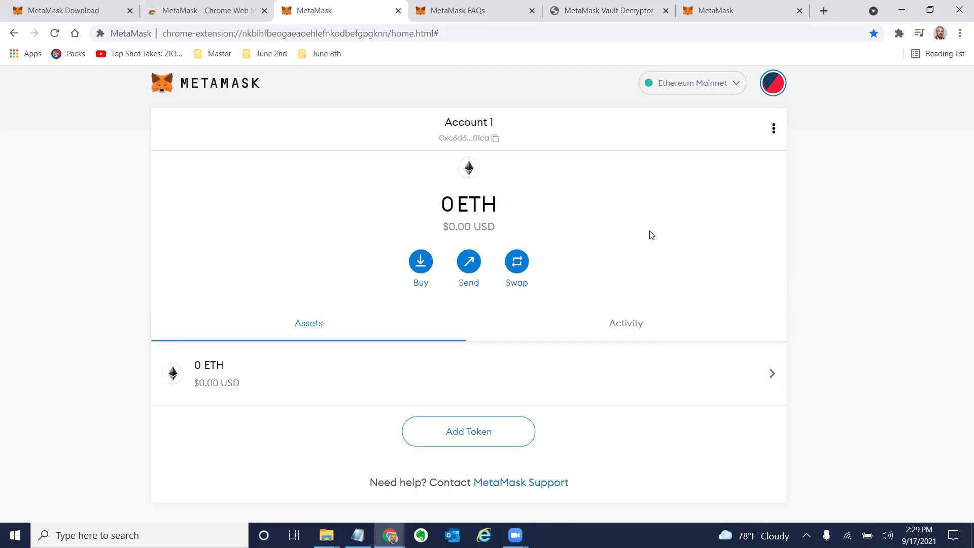
# In Notepad, highlight individual words in the first and second noted phrases to compare them.
pyautogui.hotkey('alt', 'Tab')
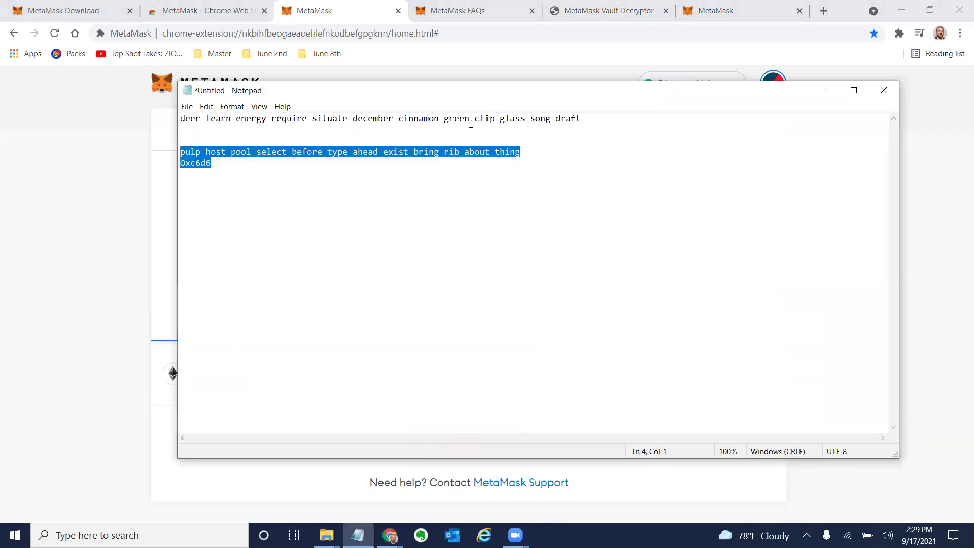
pyautogui.click(466, 120)
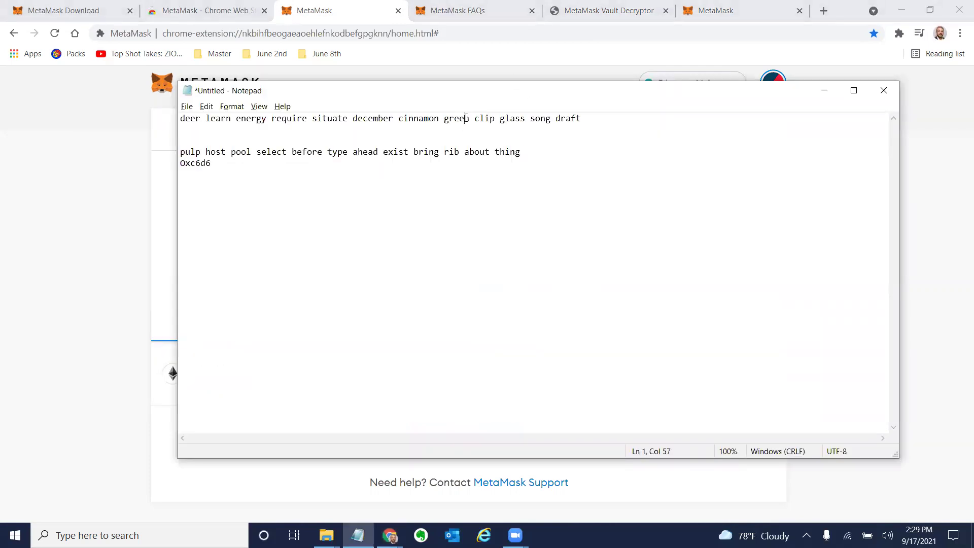
pyautogui.doubleClick(465, 118)
pyautogui.doubleClick(398, 152)
pyautogui.click(397, 152)
pyautogui.doubleClick(398, 152)
# Return to the browser's Vault Decryptor tab showing the decrypted recovery phrase.
pyautogui.hotkey('alt', 'Tab')
pyautogui.hotkey('alt', 'Tab')
pyautogui.hotkey('alt', 'Tab')
pyautogui.hotkey('alt', 'Tab')
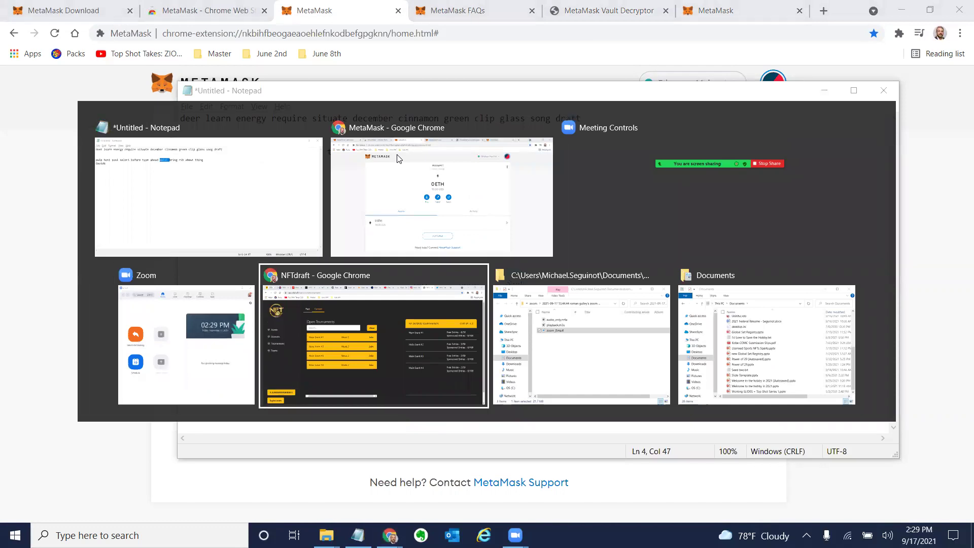
pyautogui.hotkey('alt', 'Tab')
pyautogui.hotkey('alt', 'Tab')
pyautogui.hotkey('alt', 'Tab')
pyautogui.hotkey('alt', 'Tab')
pyautogui.hotkey('alt', 'Tab')
pyautogui.hotkey('alt', 'Tab')
pyautogui.hotkey('alt', 'Tab')
pyautogui.hotkey('alt', 'Tab')
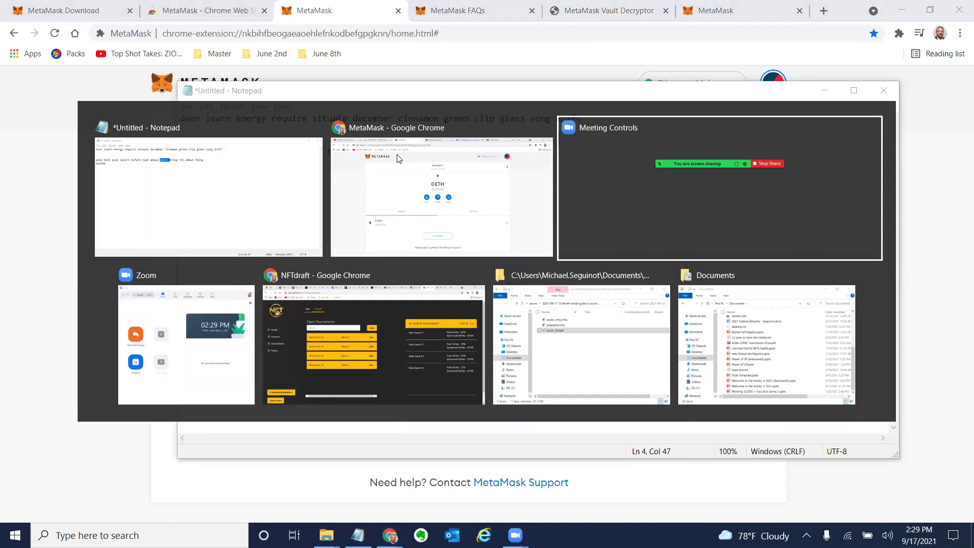
pyautogui.hotkey('alt', 'Tab')
pyautogui.hotkey('alt', 'Tab')
pyautogui.hotkey('alt', 'Tab')
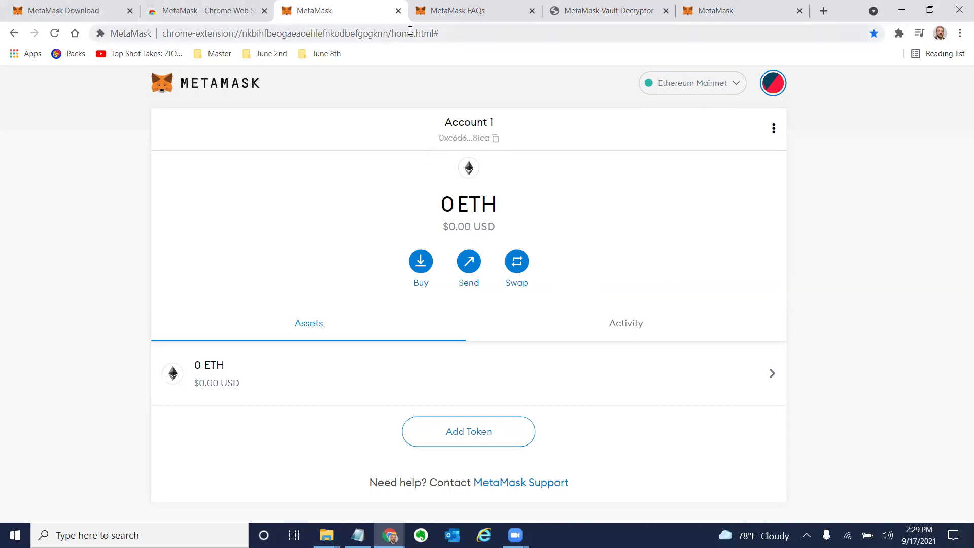
pyautogui.click(716, 11)
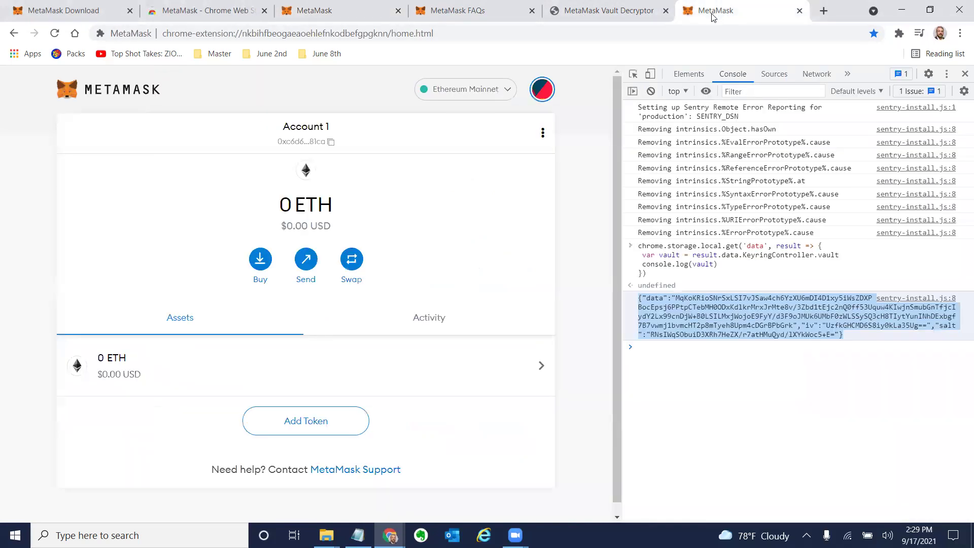
pyautogui.click(606, 16)
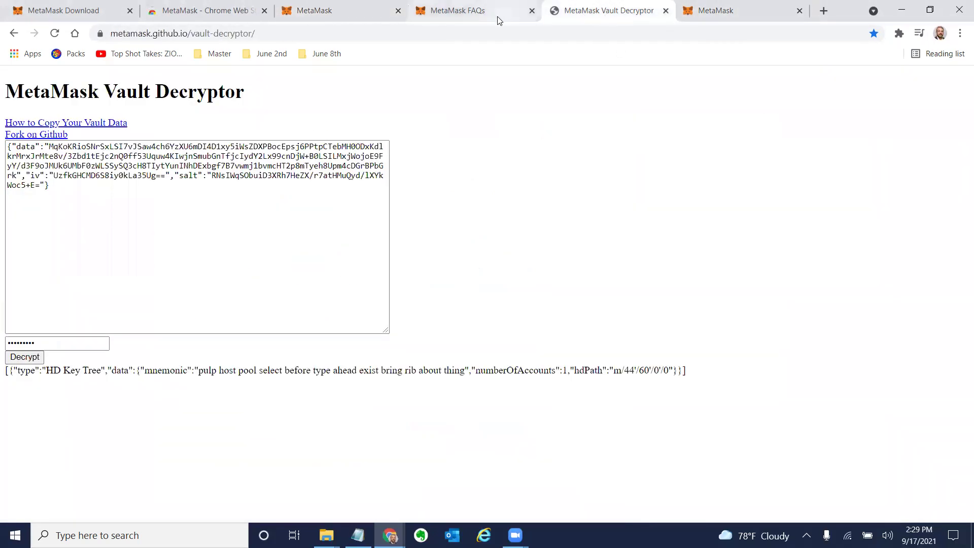
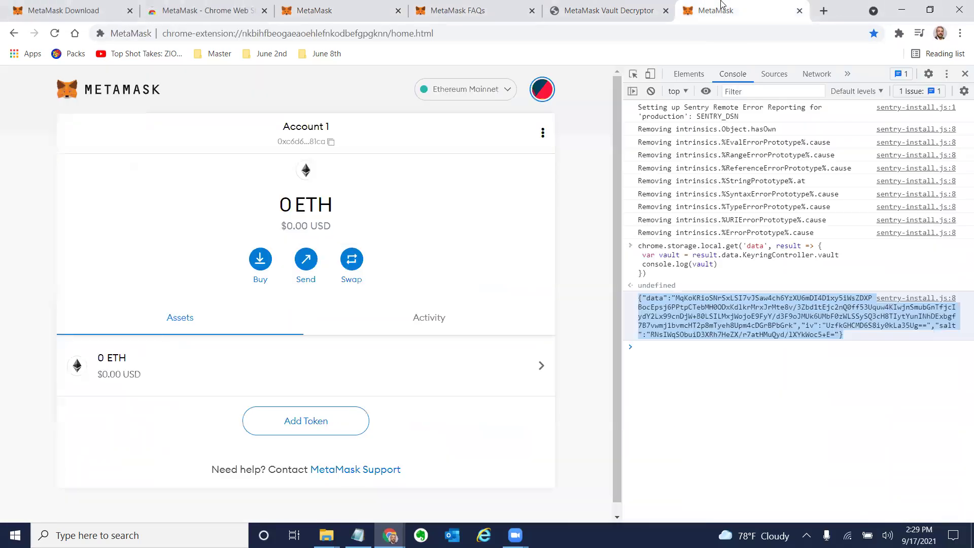
# Switch to the MetaMask FAQs tab and browse the questions around 'Troubleshooting: Support FAQs'.
pyautogui.click(508, 15)
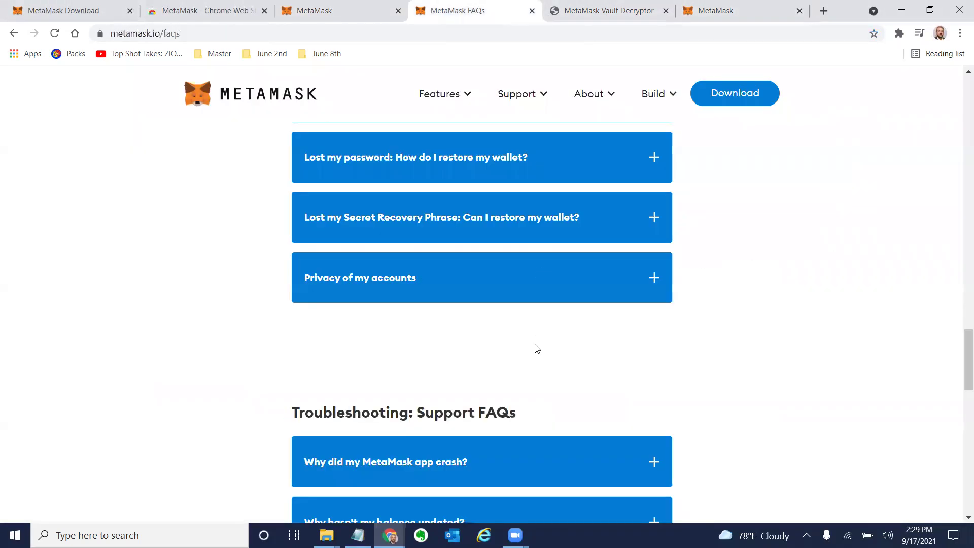
pyautogui.scroll(-2, 536, 348)
pyautogui.scroll(-15, 537, 348)
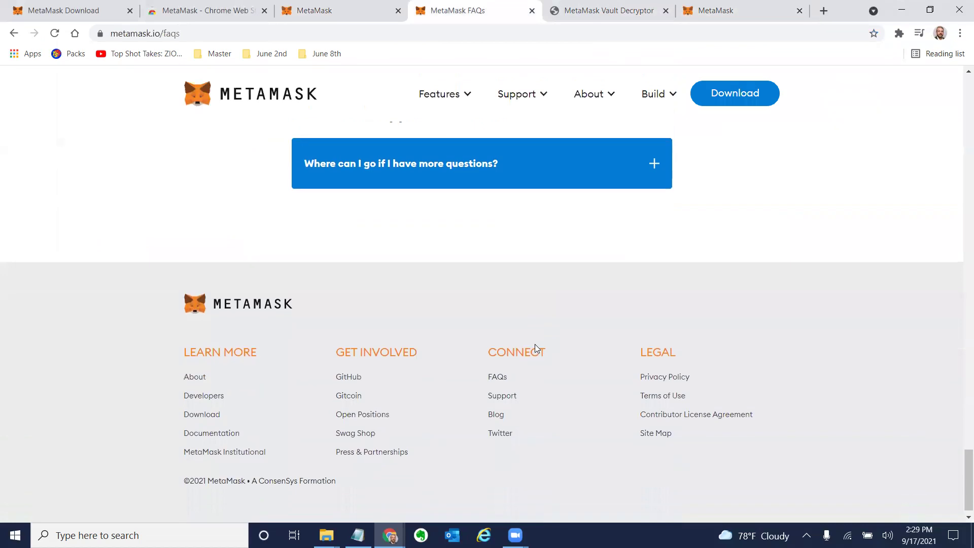
pyautogui.scroll(5, 536, 344)
pyautogui.scroll(9, 535, 344)
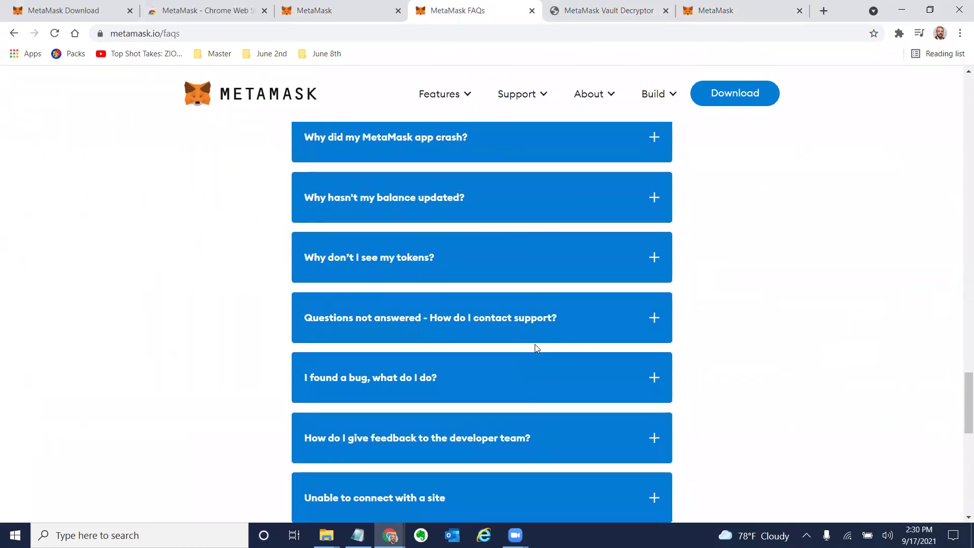
pyautogui.scroll(-5, 535, 345)
pyautogui.scroll(9, 535, 345)
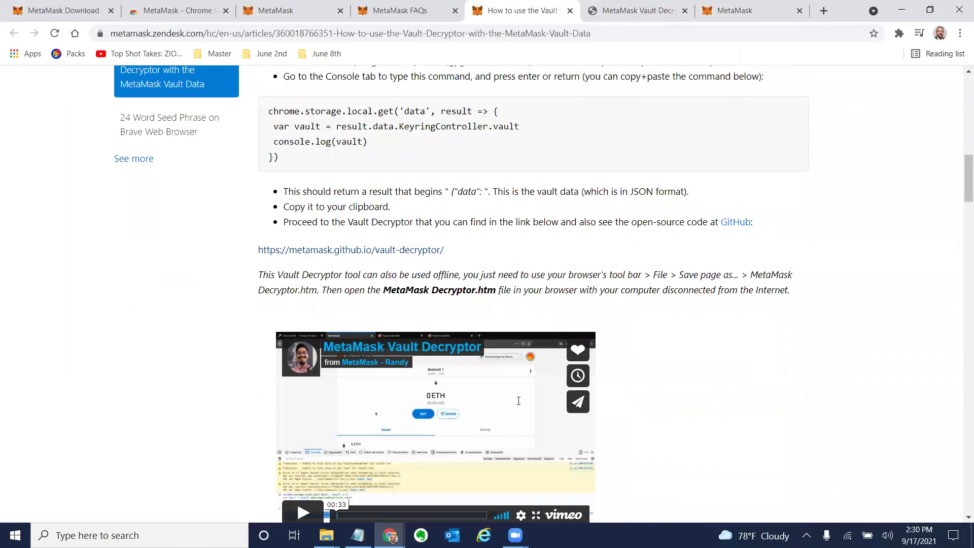
# Scroll the Vault Decryptor article down to the .ldb vault file section and Explorer screenshot.
pyautogui.scroll(-18, 518, 400)
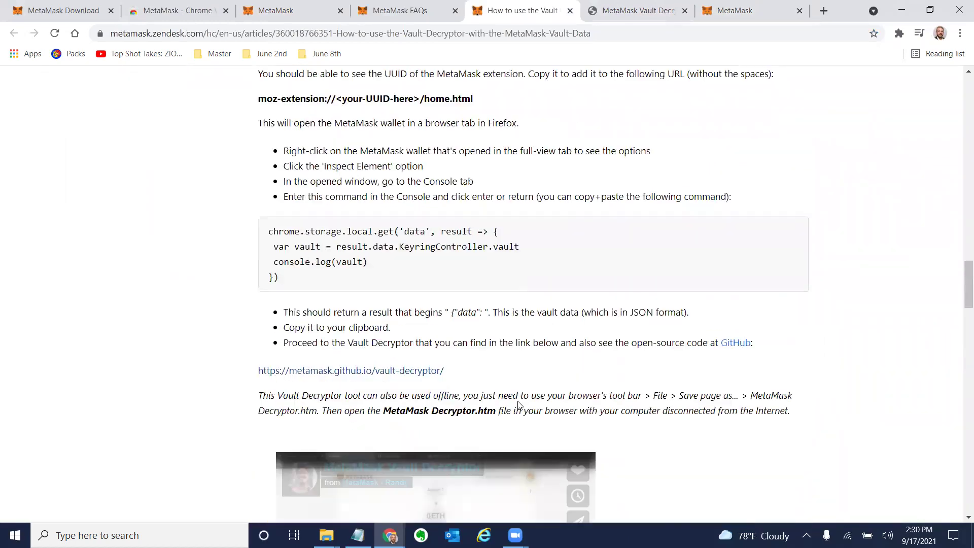
pyautogui.scroll(-11, 520, 405)
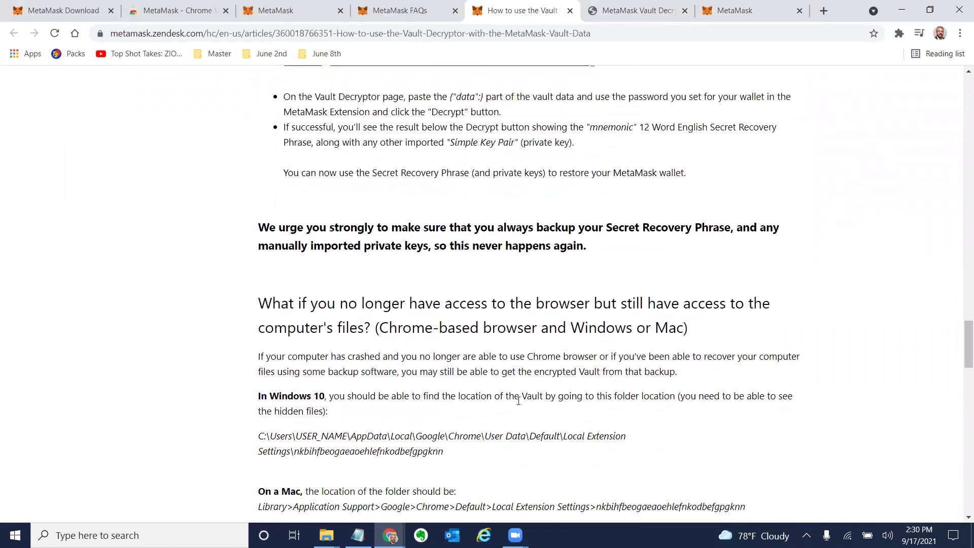
pyautogui.scroll(-3, 520, 405)
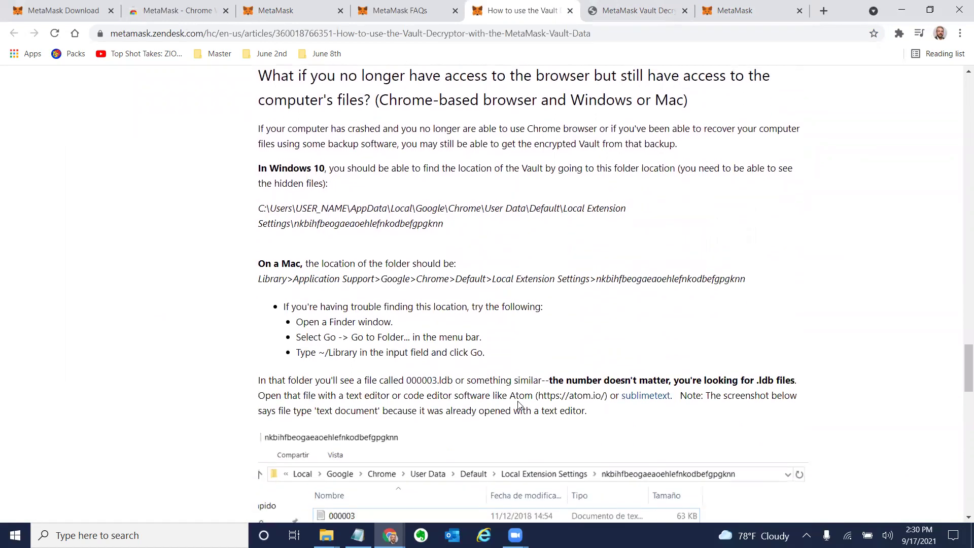
pyautogui.scroll(-4, 481, 371)
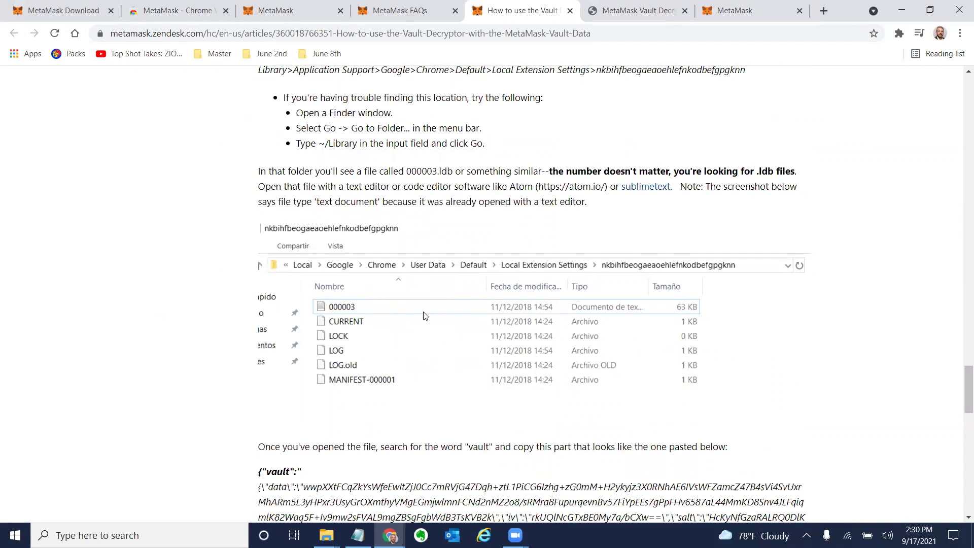
pyautogui.hotkey('alt', 'Tab')
pyautogui.hotkey('alt', 'Tab')
pyautogui.hotkey('alt', 'Tab')
pyautogui.hotkey('alt', 'Tab')
pyautogui.hotkey('alt', 'Tab')
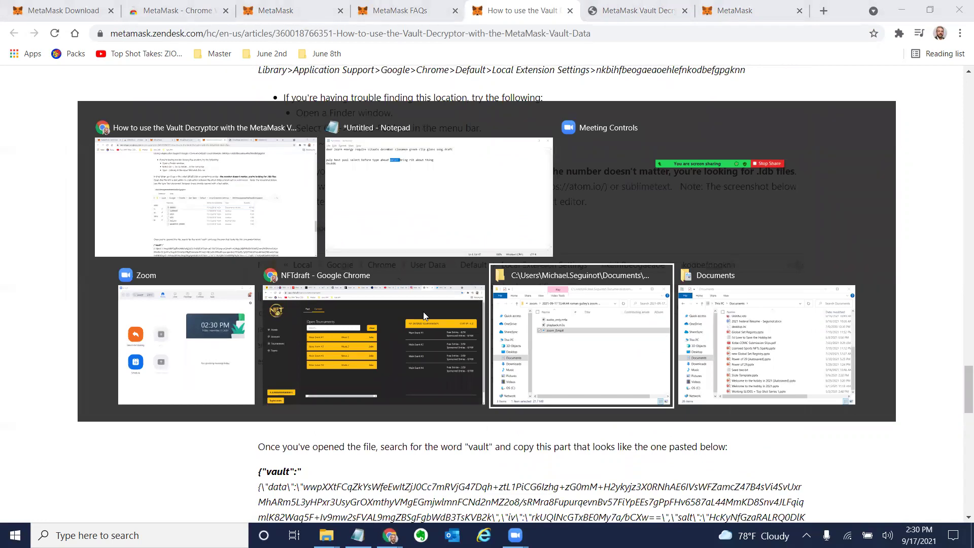
pyautogui.hotkey('alt', 'Tab')
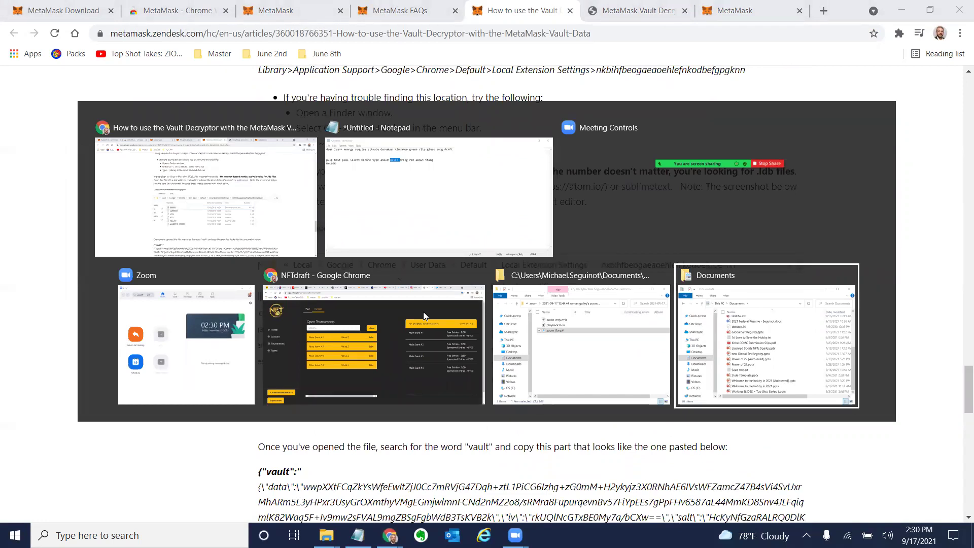
pyautogui.hotkey('alt', 'Tab')
pyautogui.hotkey('alt', 'Tab')
pyautogui.hotkey('alt', 'Tab')
pyautogui.hotkey('alt', 'Tab')
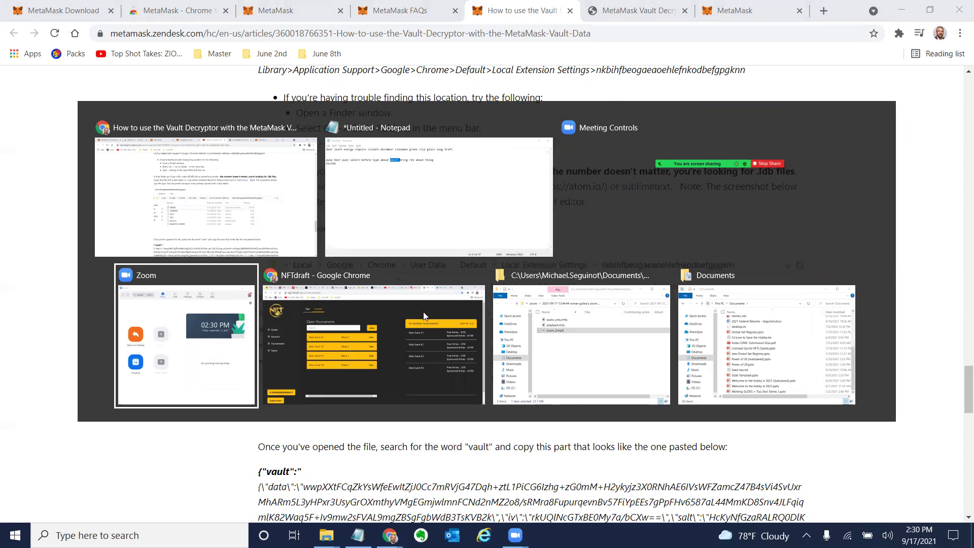
pyautogui.hotkey('alt', 'Tab')
pyautogui.hotkey('alt', 'Tab')
pyautogui.hotkey('alt', 'Tab')
pyautogui.hotkey('alt', 'Tab')
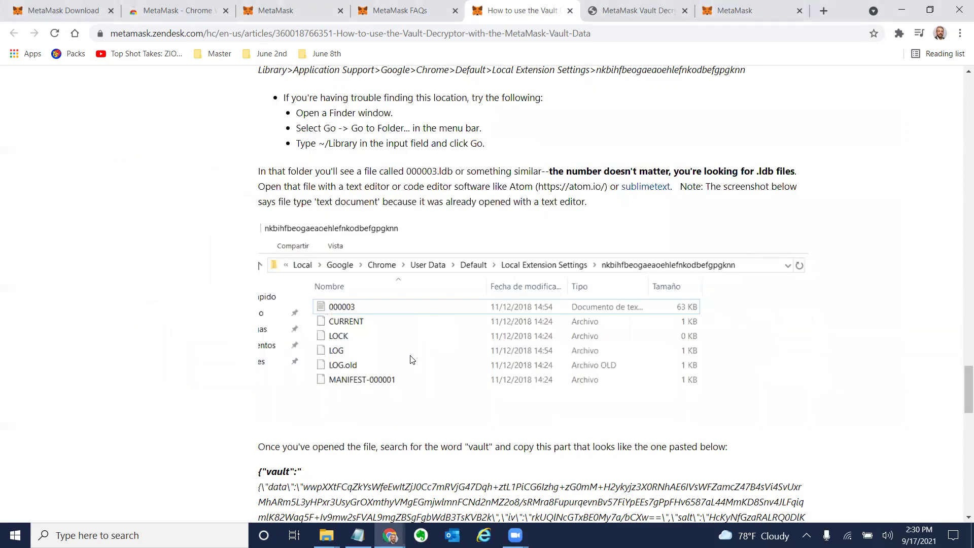
pyautogui.scroll(2, 412, 359)
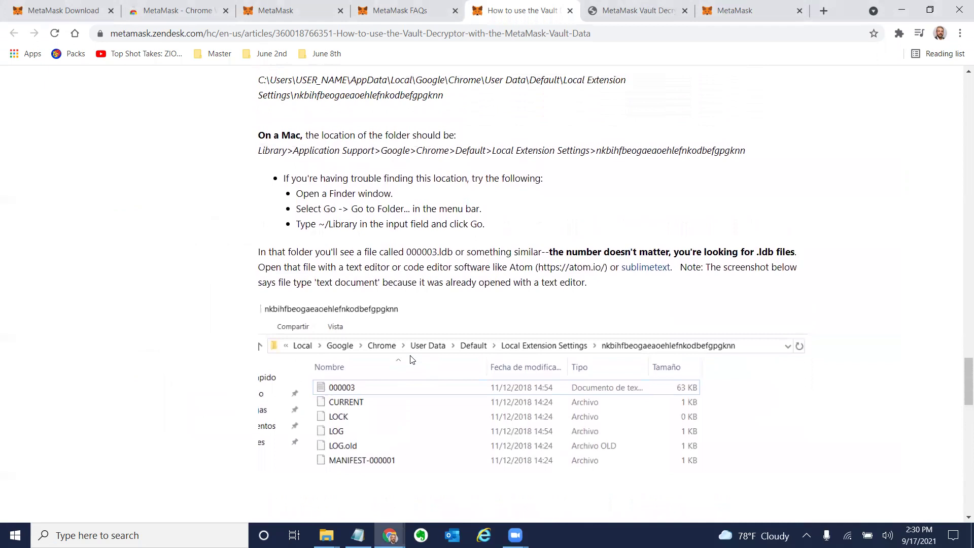
pyautogui.scroll(12, 412, 359)
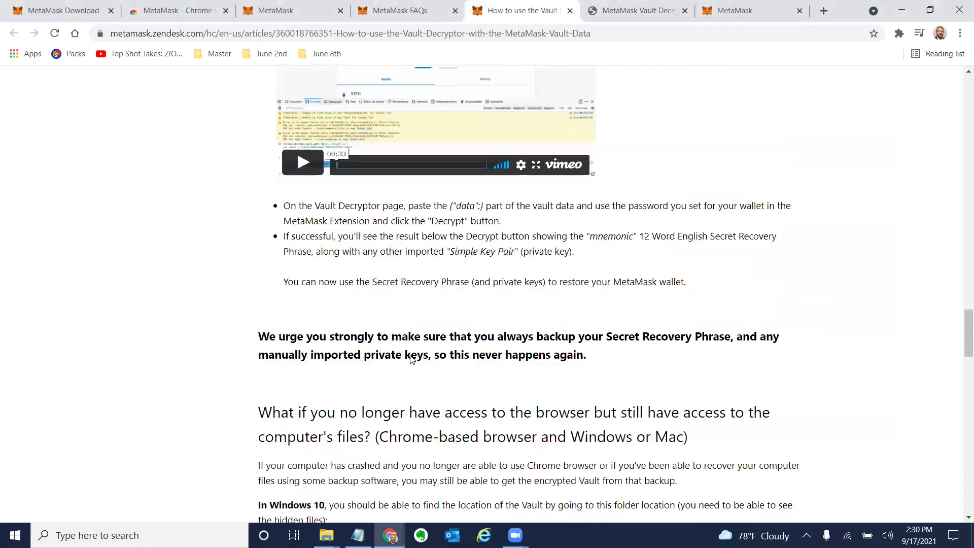
pyautogui.scroll(14, 411, 355)
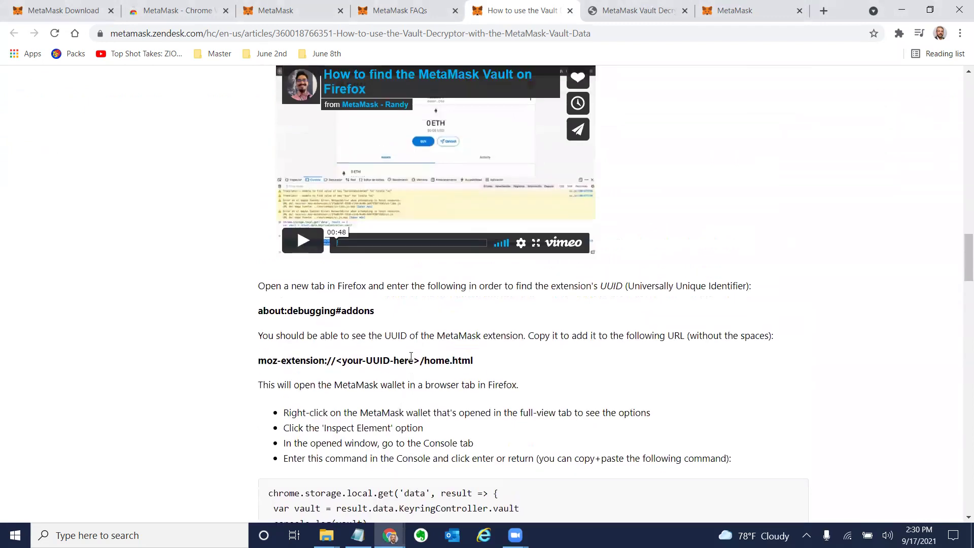
pyautogui.scroll(14, 412, 360)
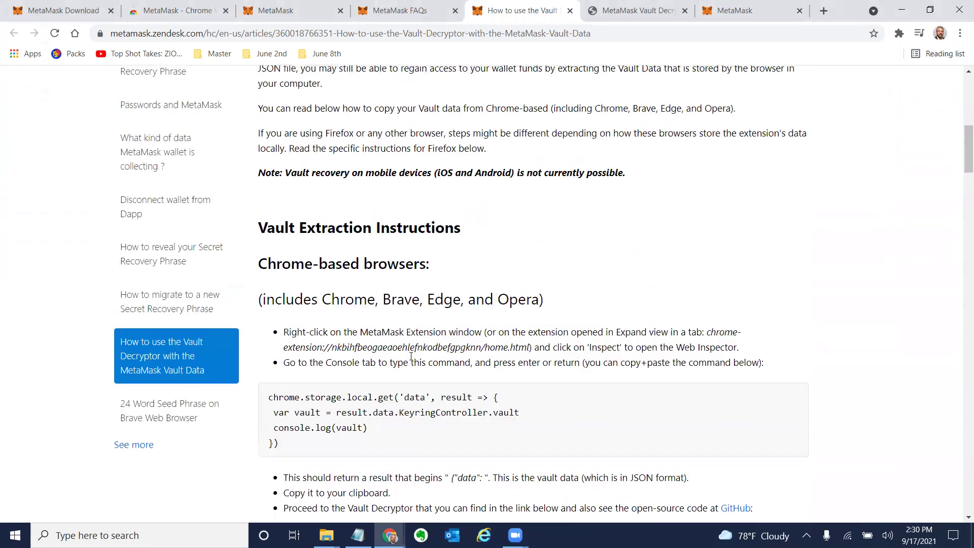
pyautogui.scroll(7, 411, 357)
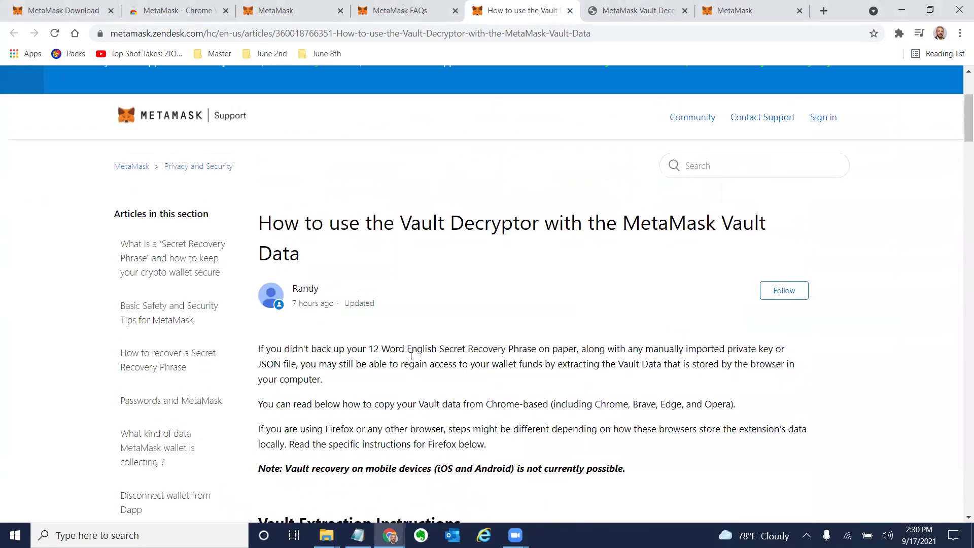
pyautogui.click(406, 14)
pyautogui.click(491, 14)
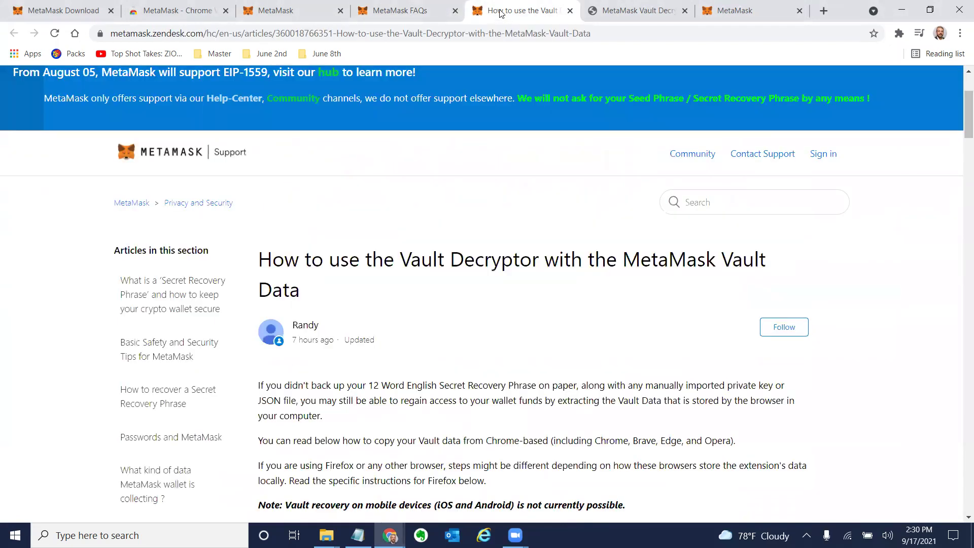
# Go back to the MetaMask extension tab with the vault JSON console and select its chrome-extension URL.
pyautogui.click(719, 14)
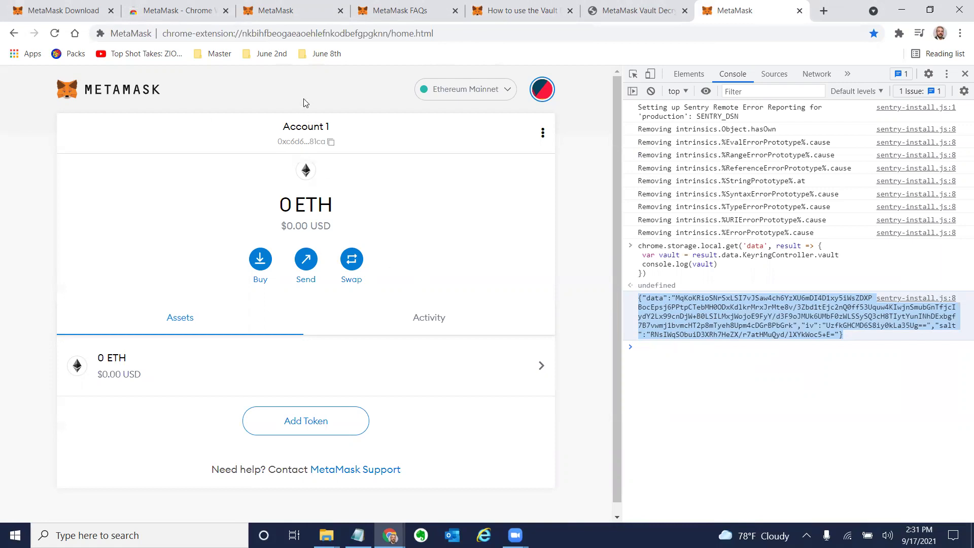
pyautogui.click(351, 37)
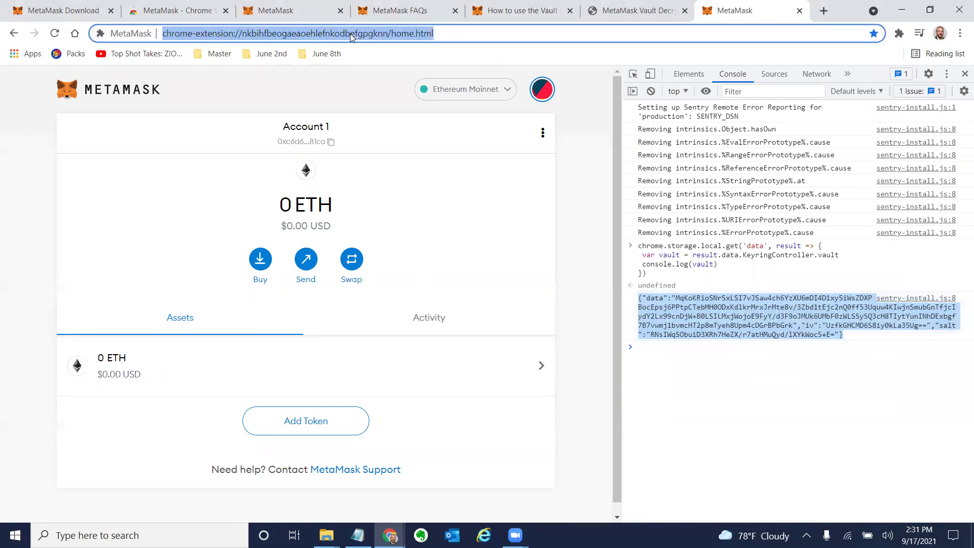